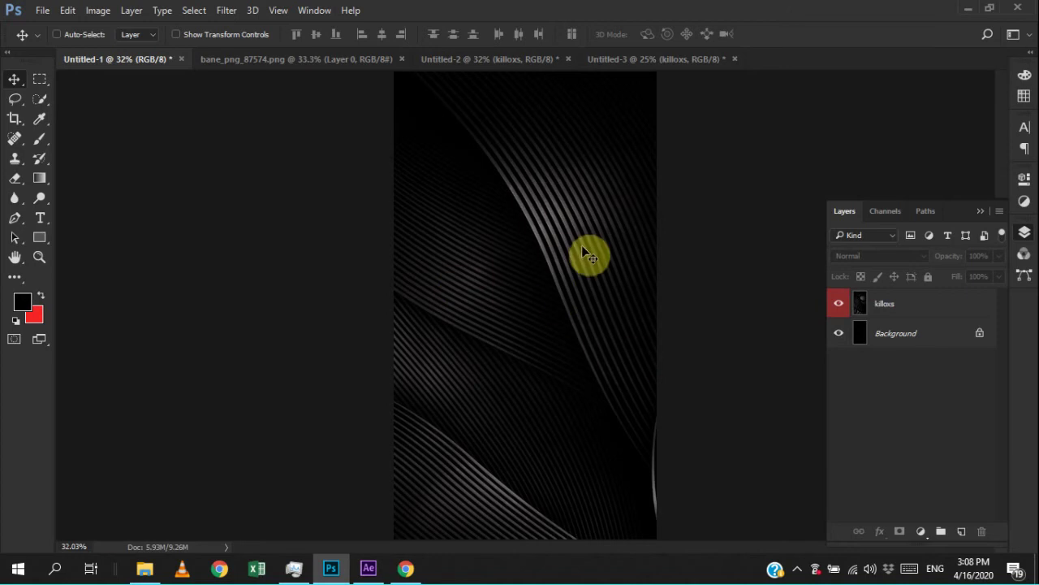
- Shift the Bane figure slightly right and down, then check the Untitled-2 sparks layer
left_click(295, 55)
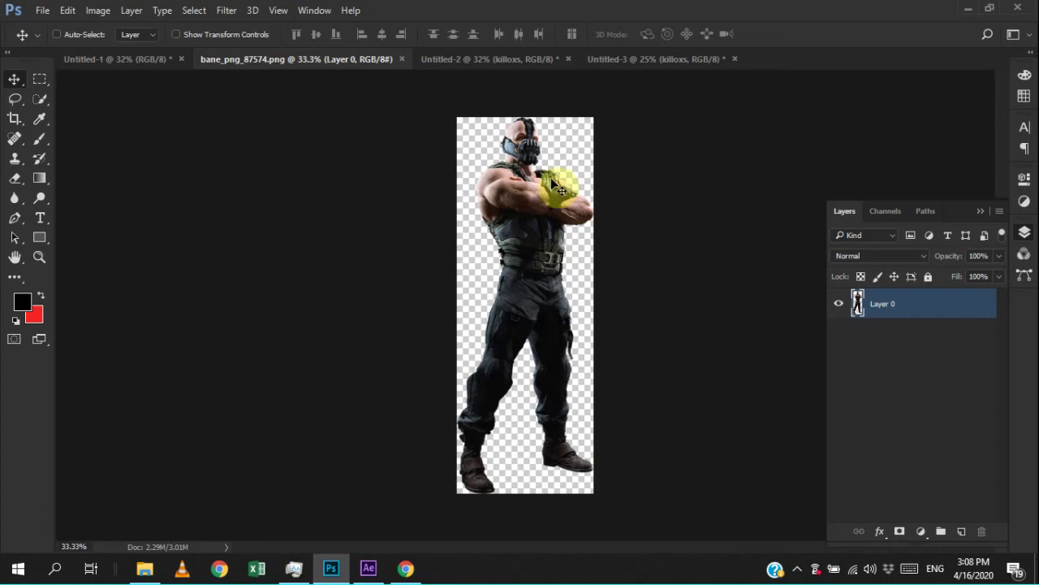
mouse_move(550, 192)
left_mouse_down()
mouse_move(561, 199)
mouse_move(553, 209)
left_mouse_up()
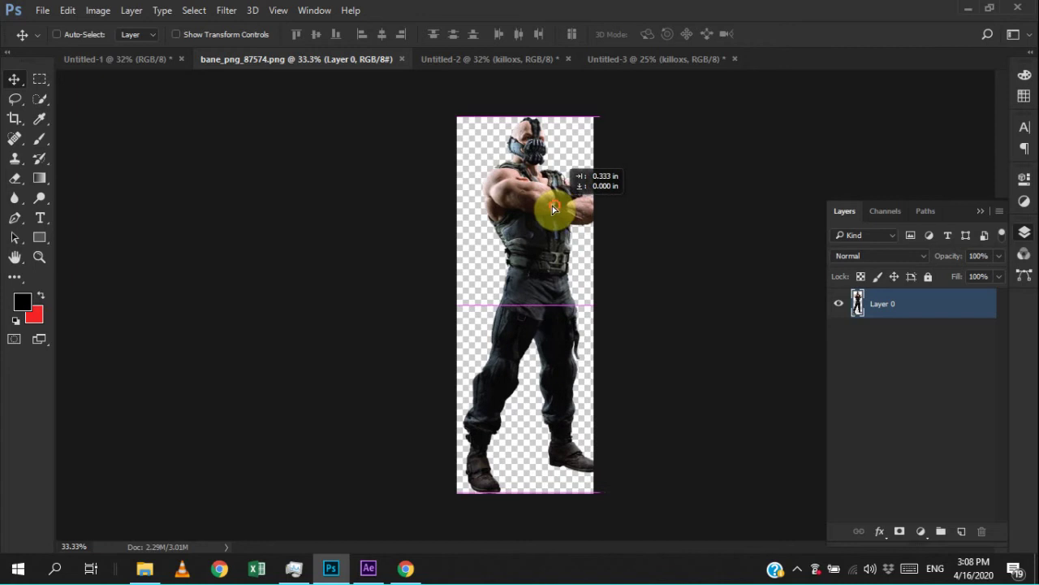
left_click(489, 60)
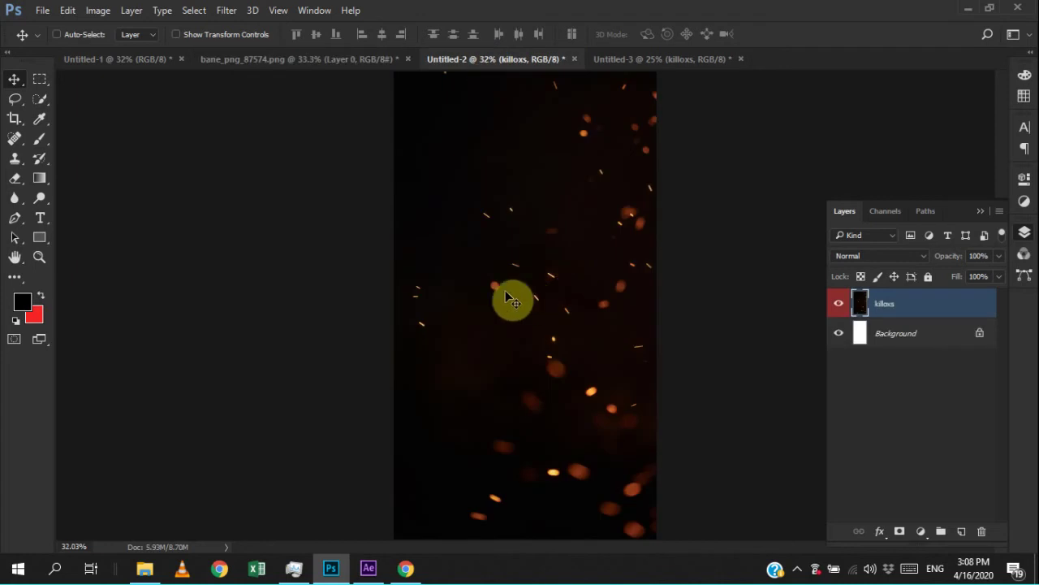
left_click(838, 302)
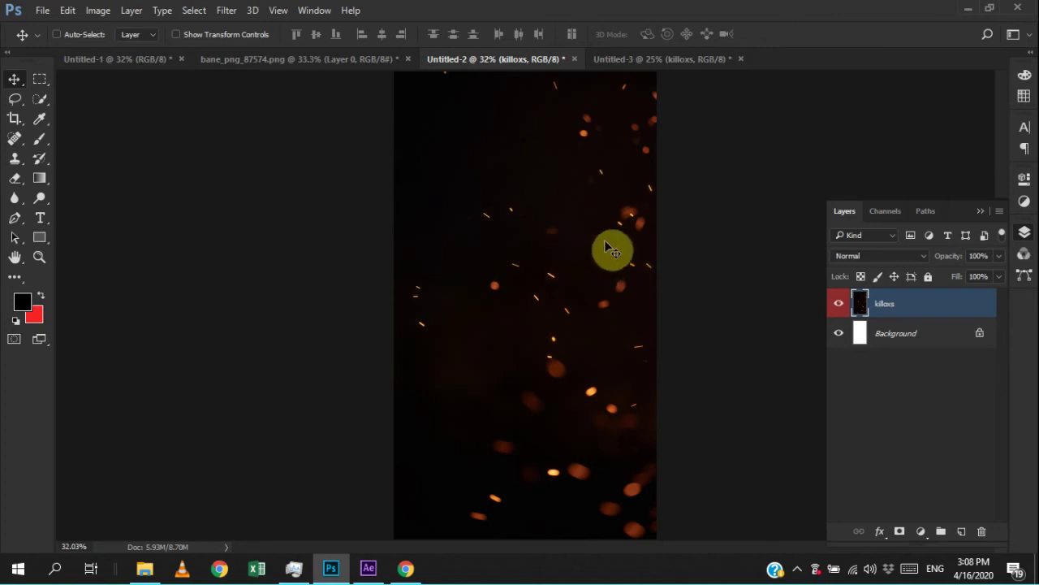
- Zoom the Untitled-3 ember document to fit on screen
left_click(648, 59)
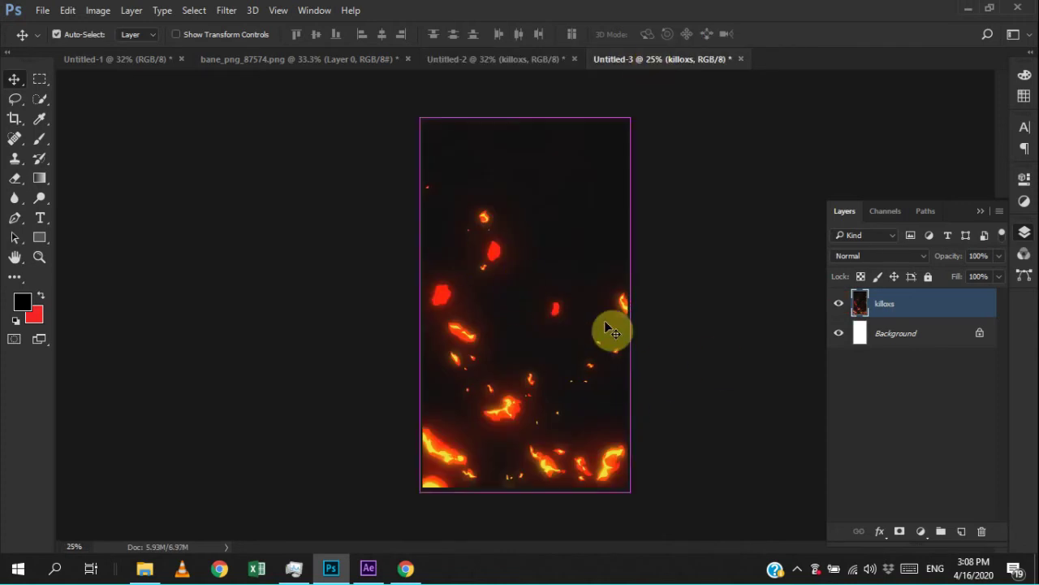
key("ctrl+1")
right_click(455, 262)
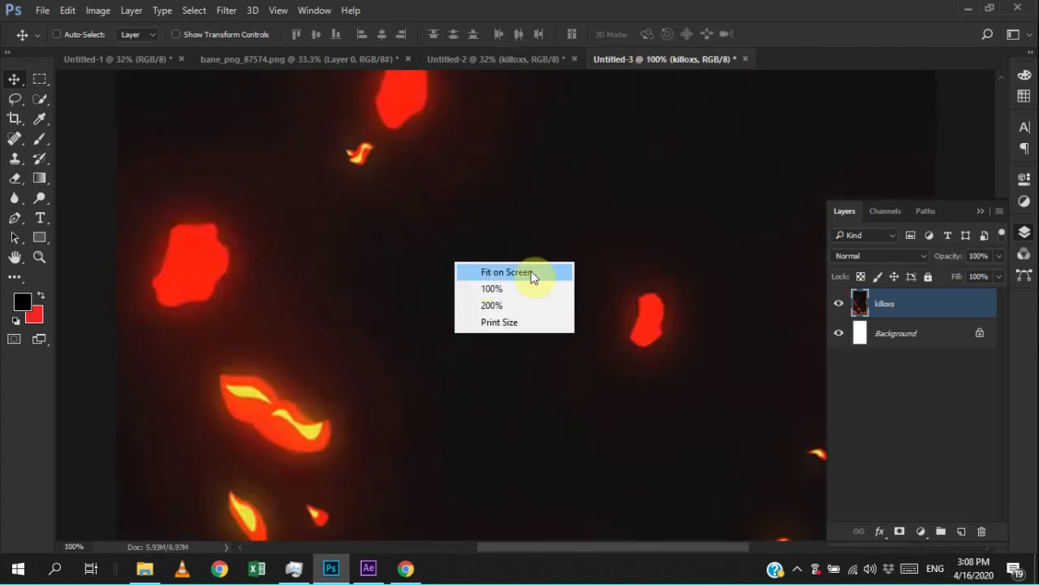
left_click(499, 272)
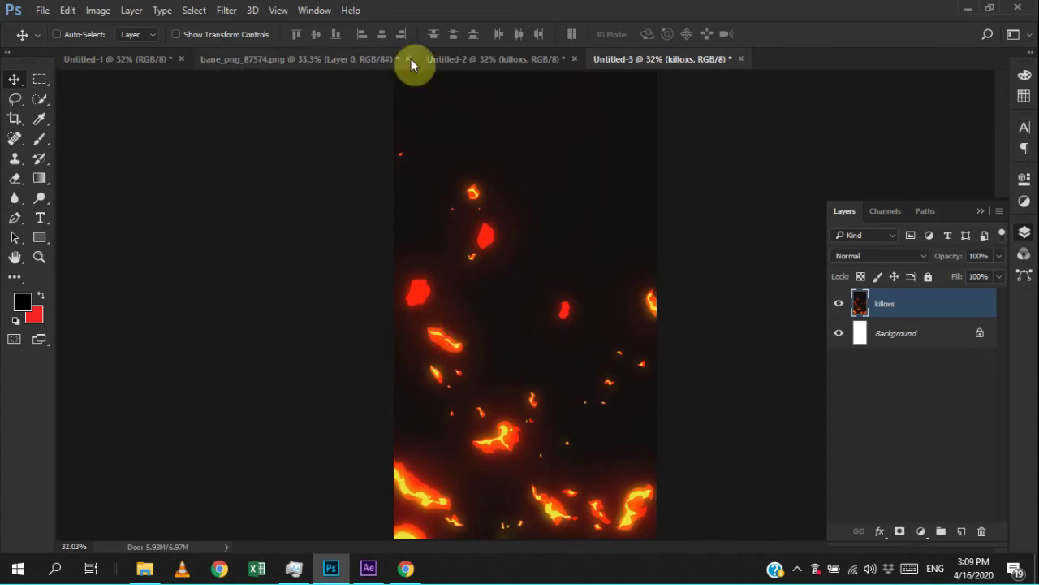
- Return to Untitled-1 and toggle the killoxs layer's visibility
left_click(97, 59)
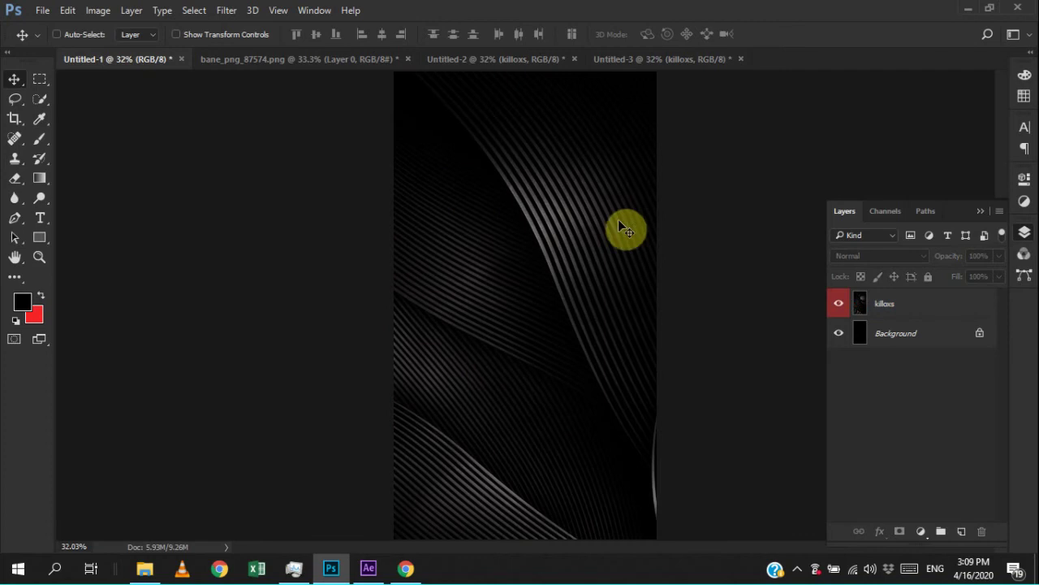
left_click(890, 302)
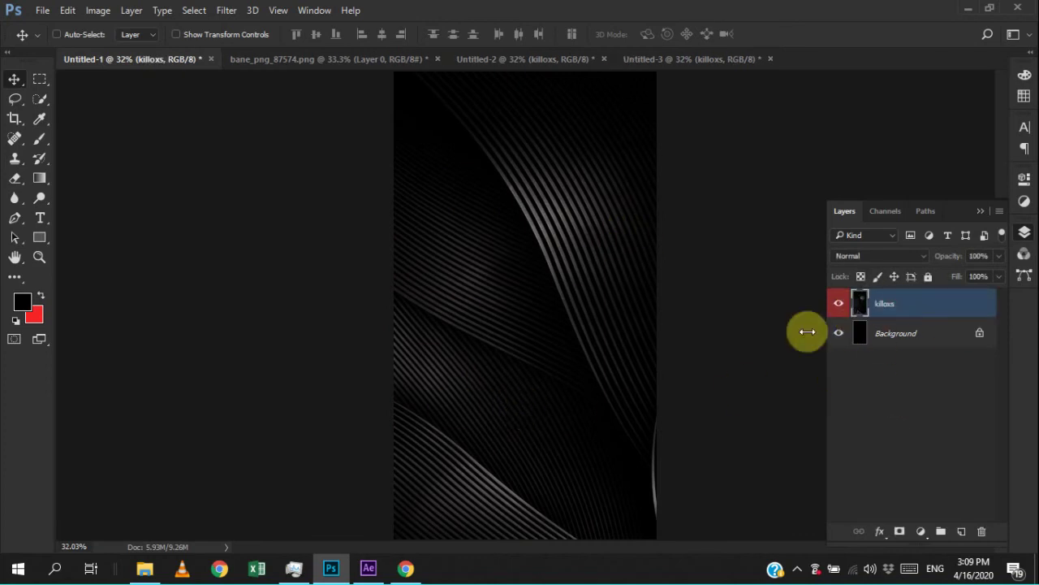
left_click(838, 305)
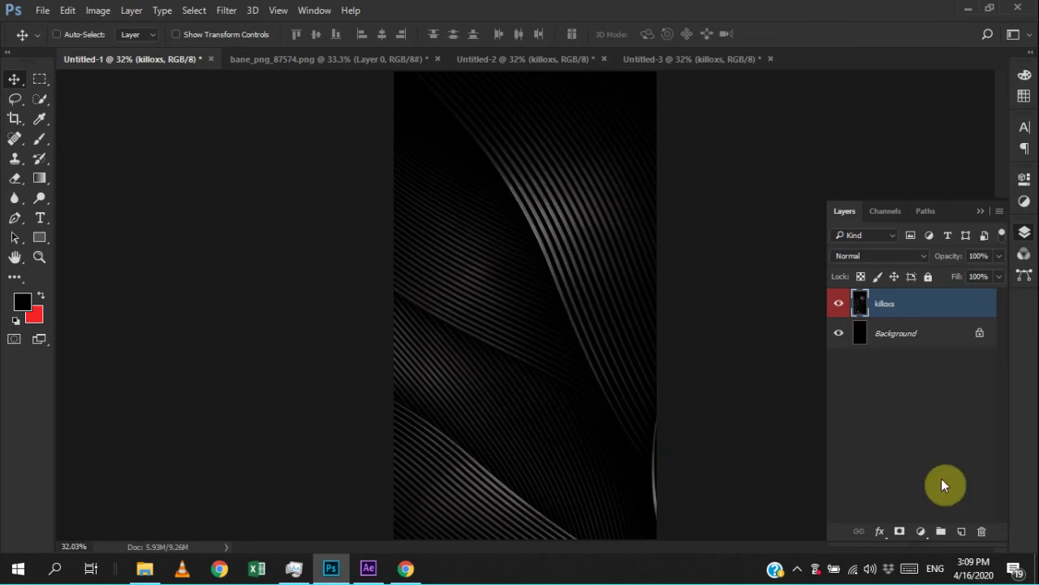
- Add a new layer and set the brush to 15% flow, 33% opacity and a smaller size
left_click(963, 531)
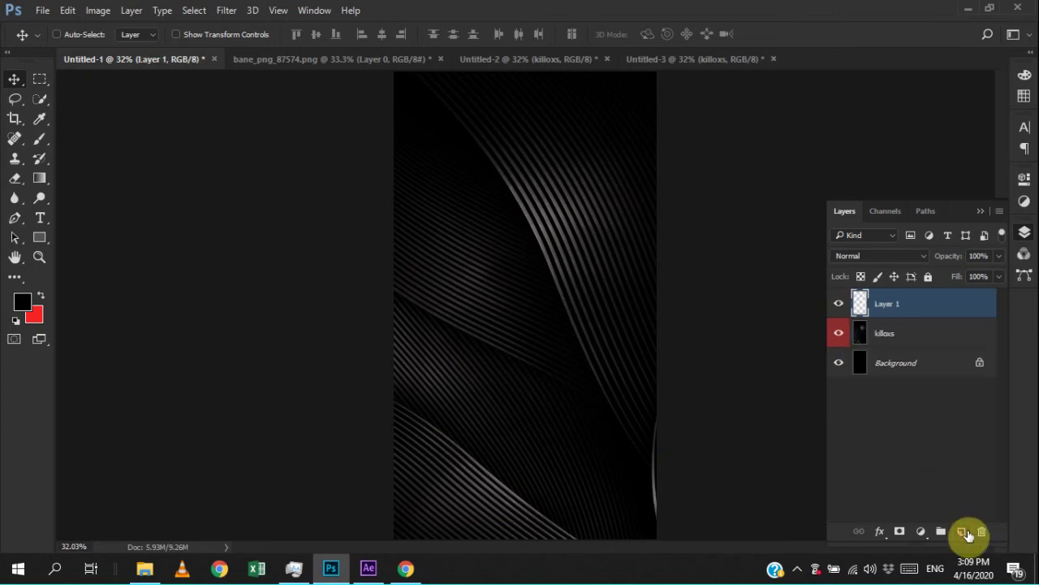
key("b")
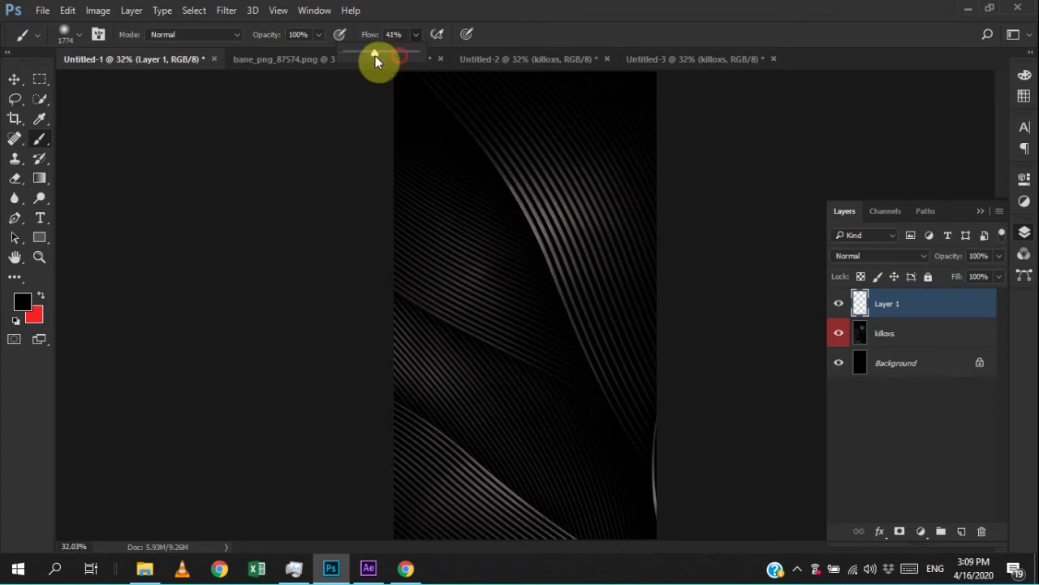
left_click_drag(364, 55, 364, 56)
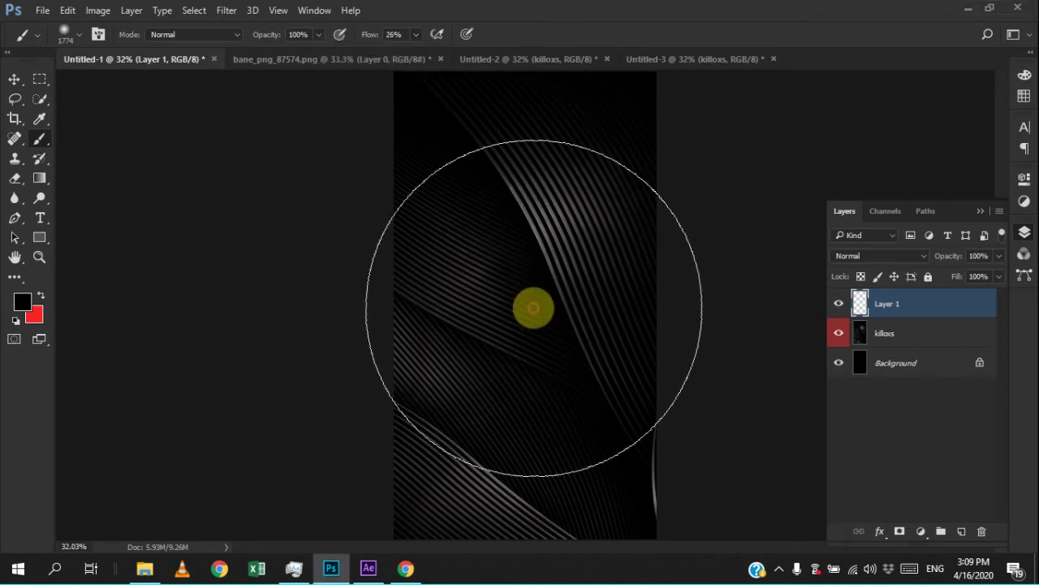
left_click(414, 34)
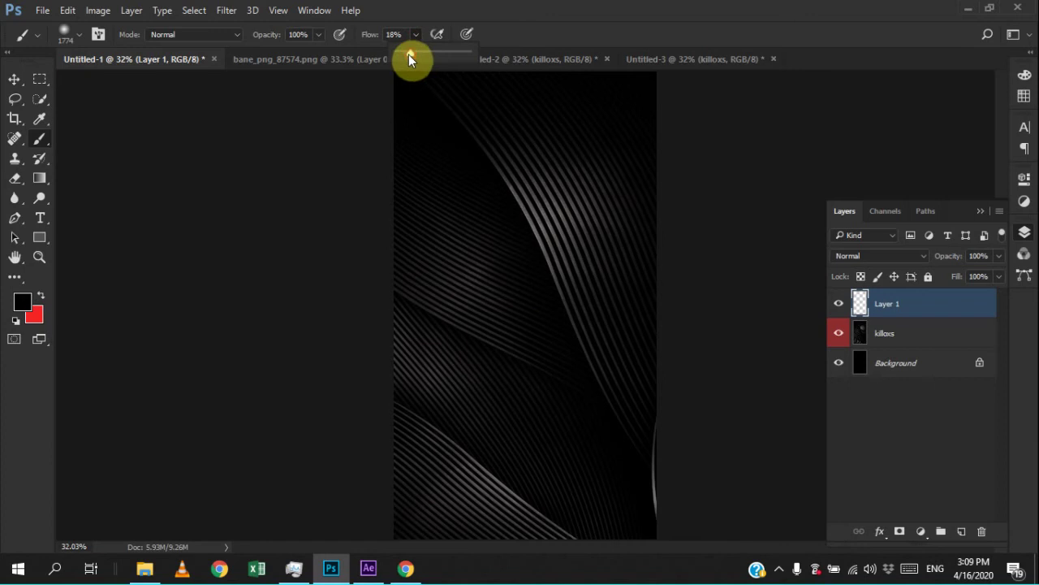
left_click_drag(409, 55, 406, 55)
left_click(318, 34)
left_click_drag(316, 55, 272, 54)
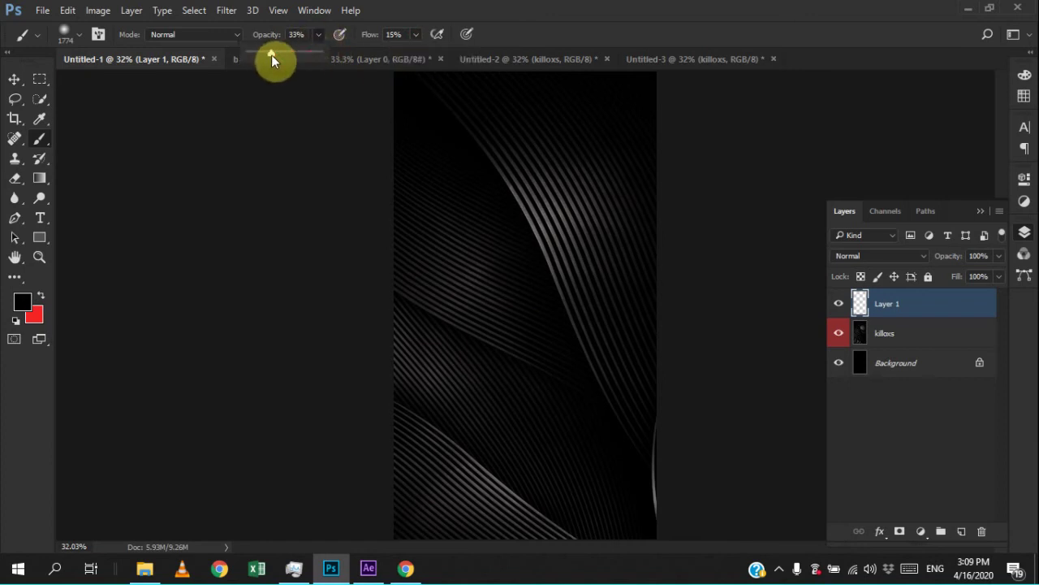
left_click_drag(419, 380, 289, 387)
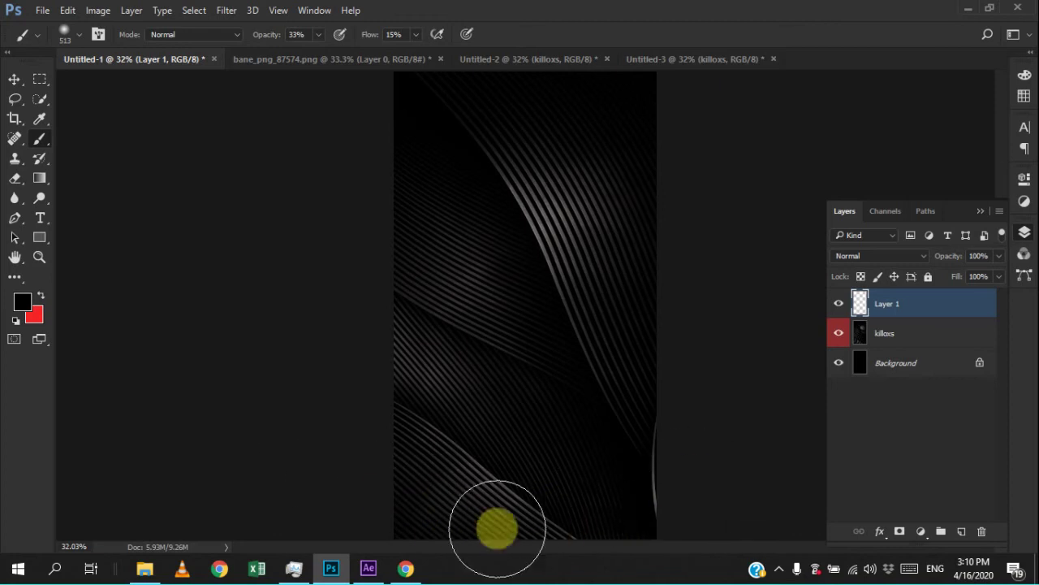
- Paint black at 70% opacity over the lower-left lines, discard it, and add a fresh layer
left_click(447, 519)
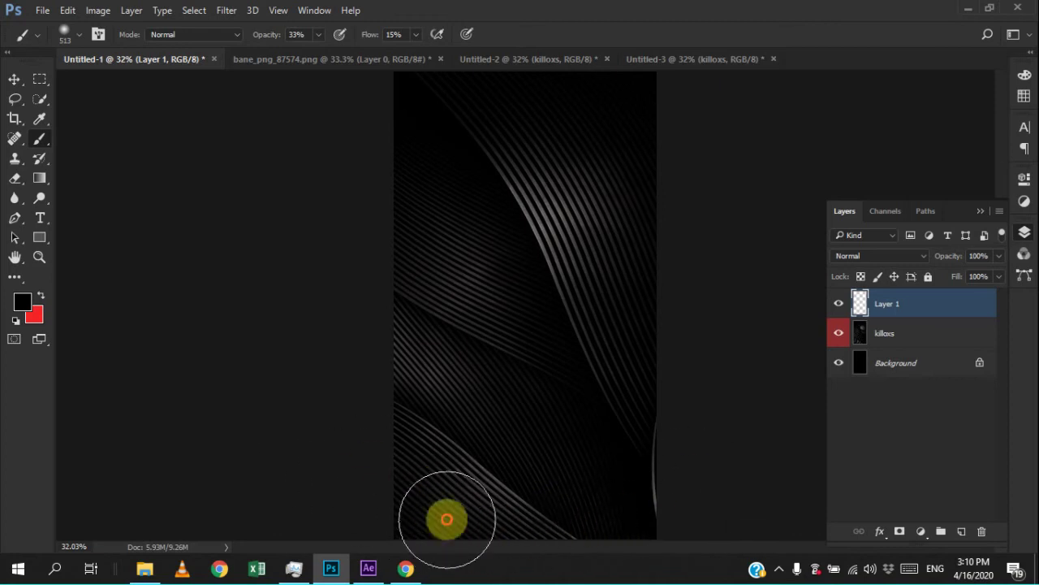
left_click(690, 468)
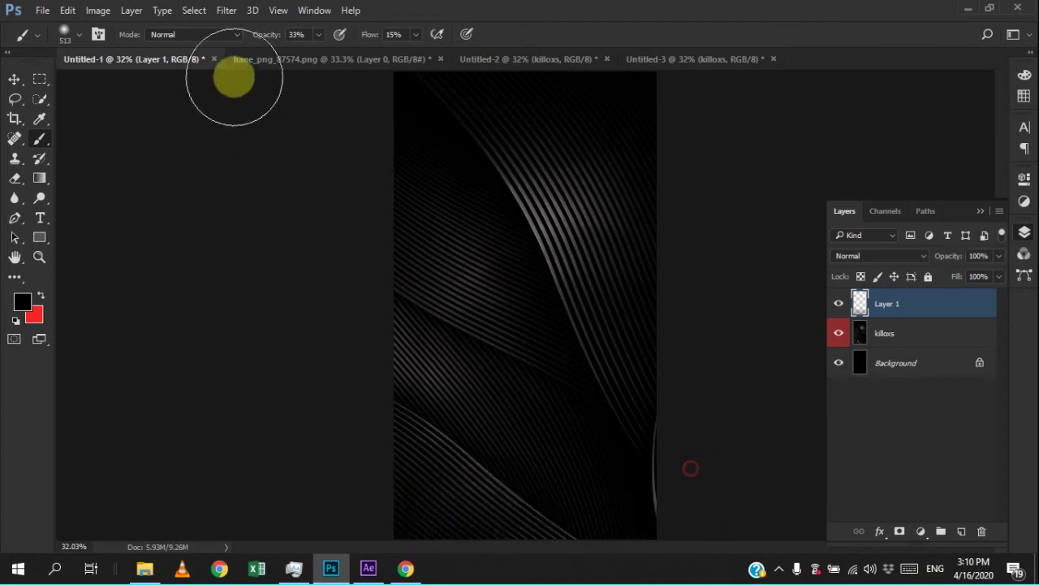
left_click(318, 34)
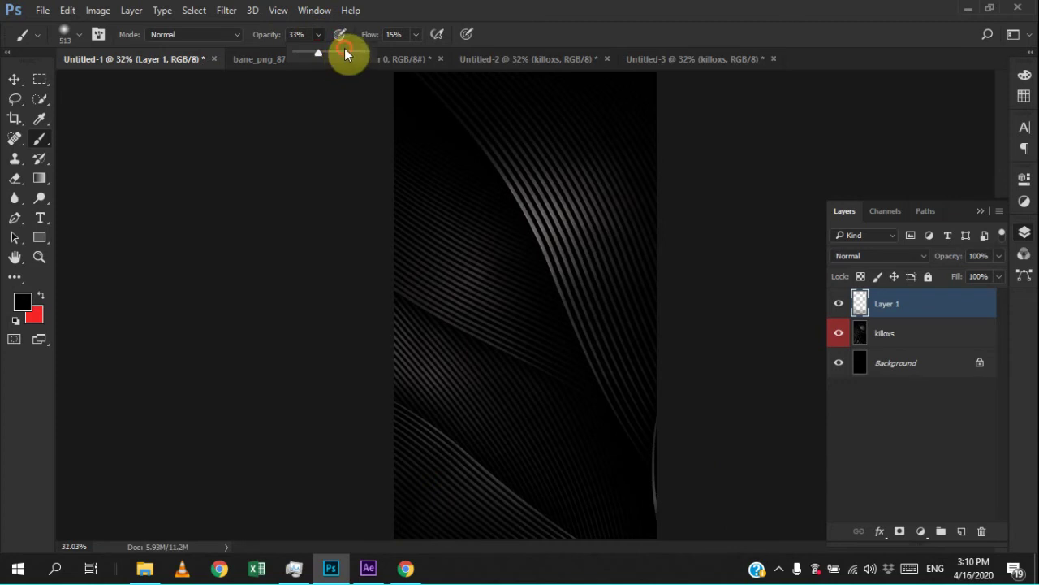
left_click(344, 54)
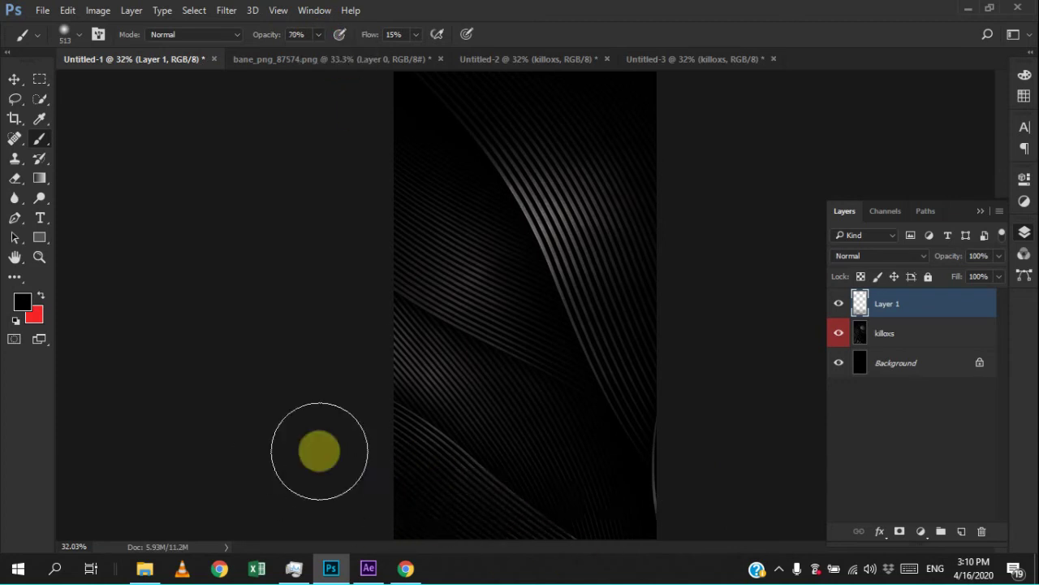
mouse_move(319, 450)
left_mouse_down()
mouse_move(366, 503)
mouse_move(557, 543)
mouse_move(373, 491)
mouse_move(482, 559)
mouse_move(756, 520)
mouse_move(830, 325)
mouse_move(813, 307)
mouse_move(383, 375)
mouse_move(942, 352)
left_mouse_up()
key("Delete")
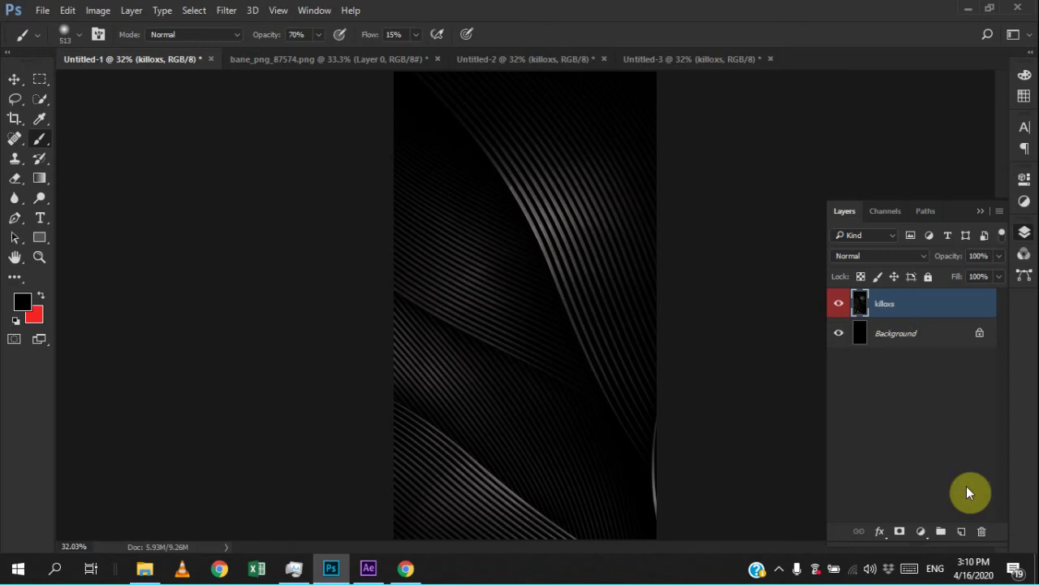
left_click(961, 530)
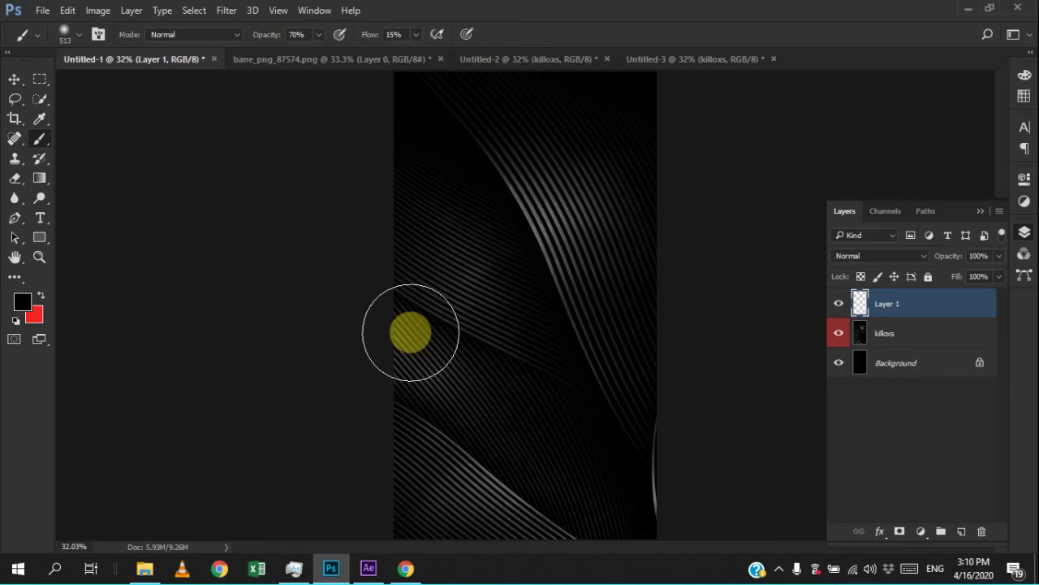
left_click(39, 177)
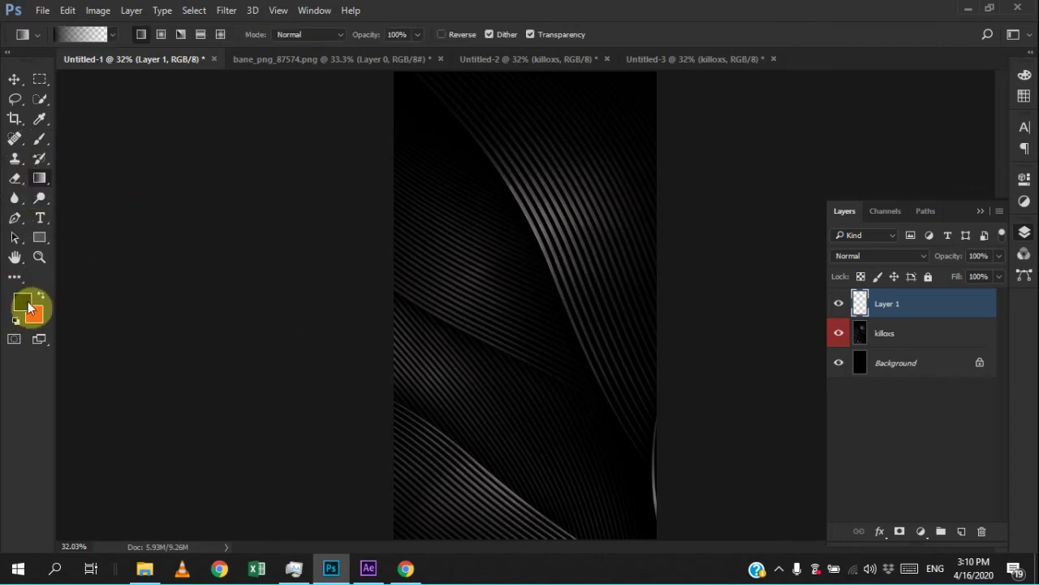
- Set up a radial black-to-transparent gradient with black and red colours
left_click(114, 35)
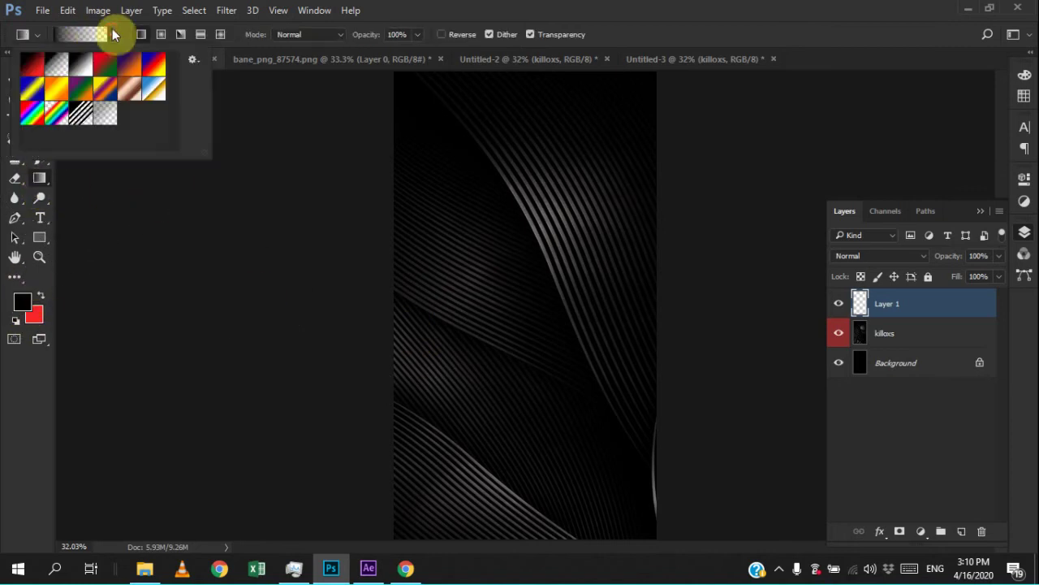
left_click(31, 64)
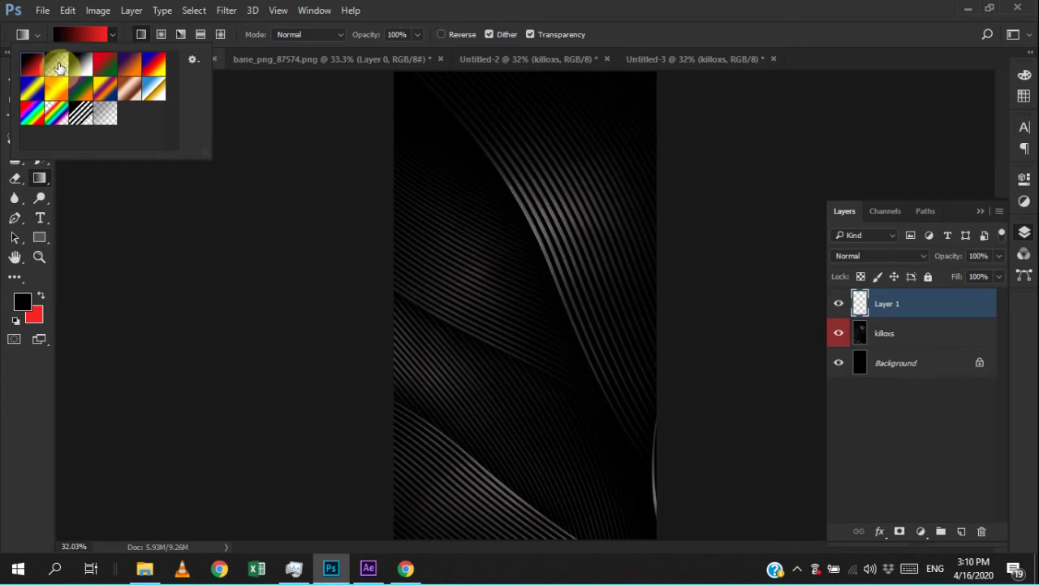
left_click(58, 68)
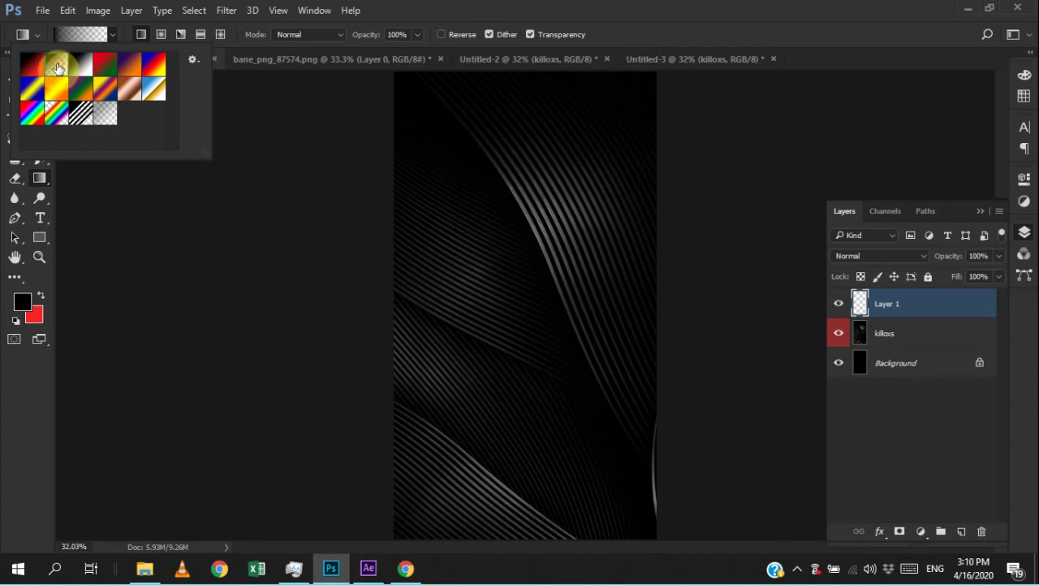
left_click(44, 298)
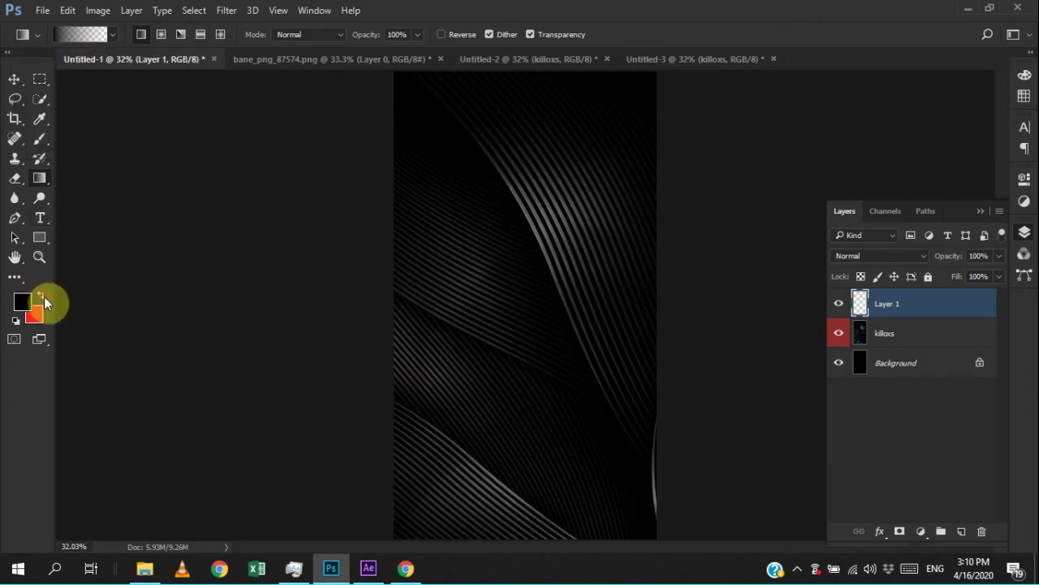
left_click(43, 297)
left_click(156, 35)
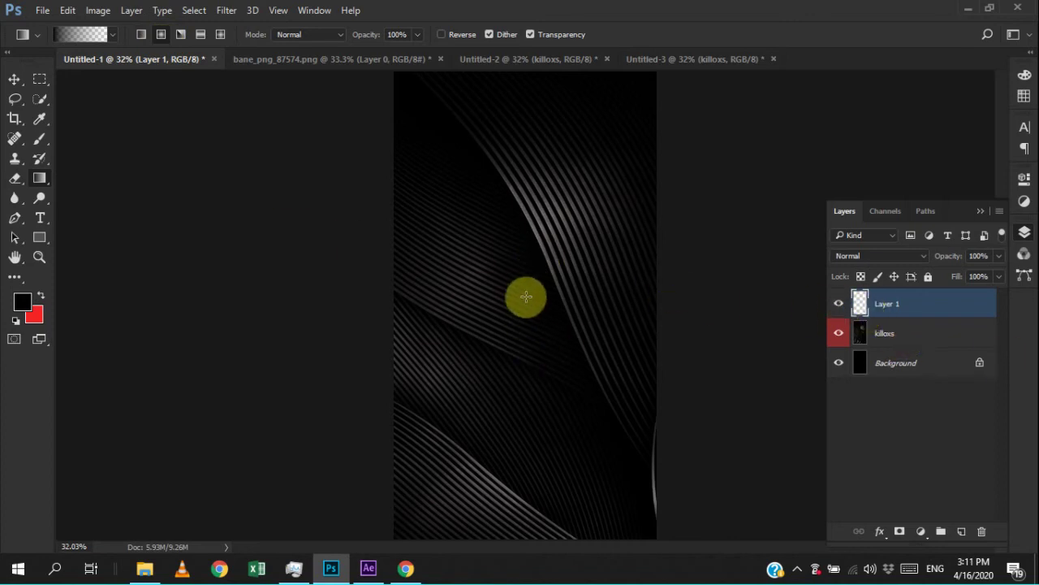
- Draw a reversed radial gradient on Layer 1 that darkens the lower canvas
left_click_drag(530, 299, 418, 521)
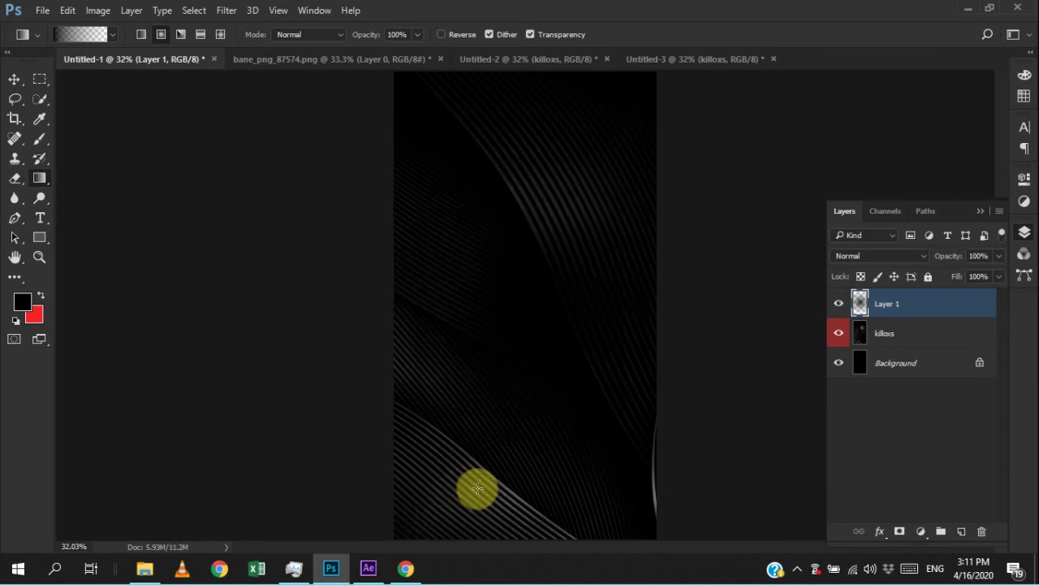
key("ctrl+z")
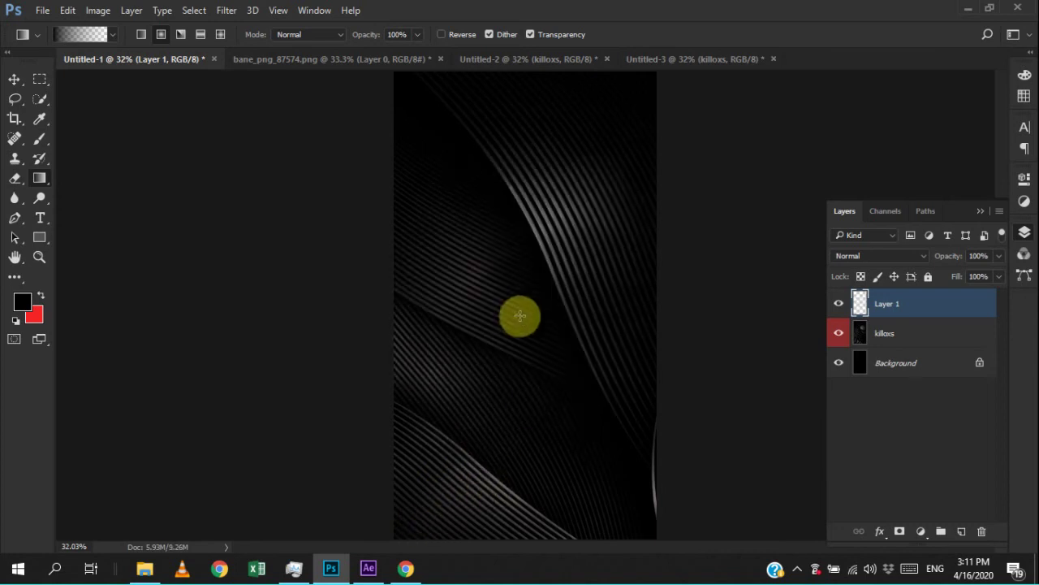
left_click(456, 34)
left_click_drag(527, 297, 417, 524)
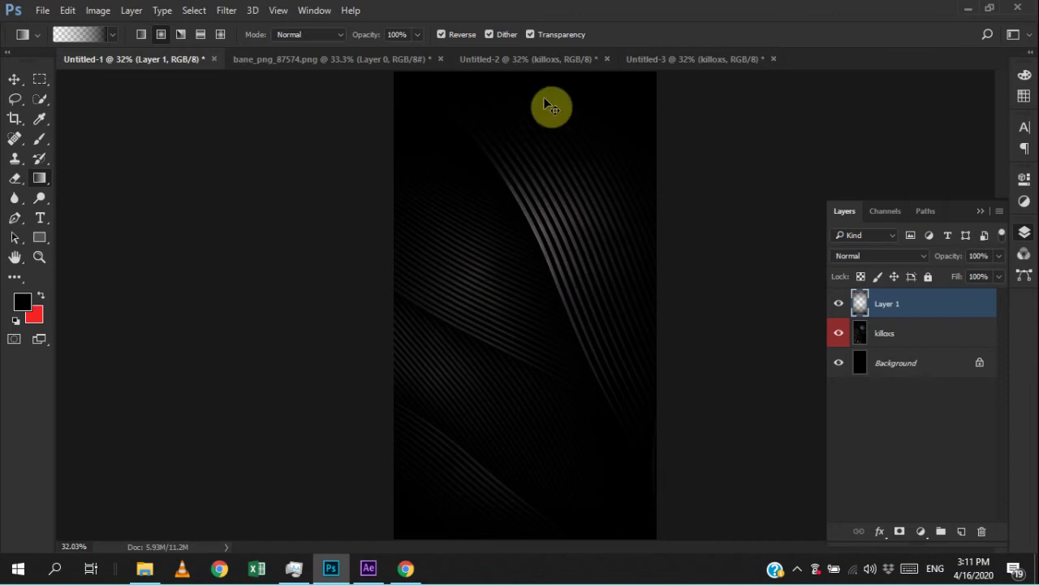
key("ctrl+z")
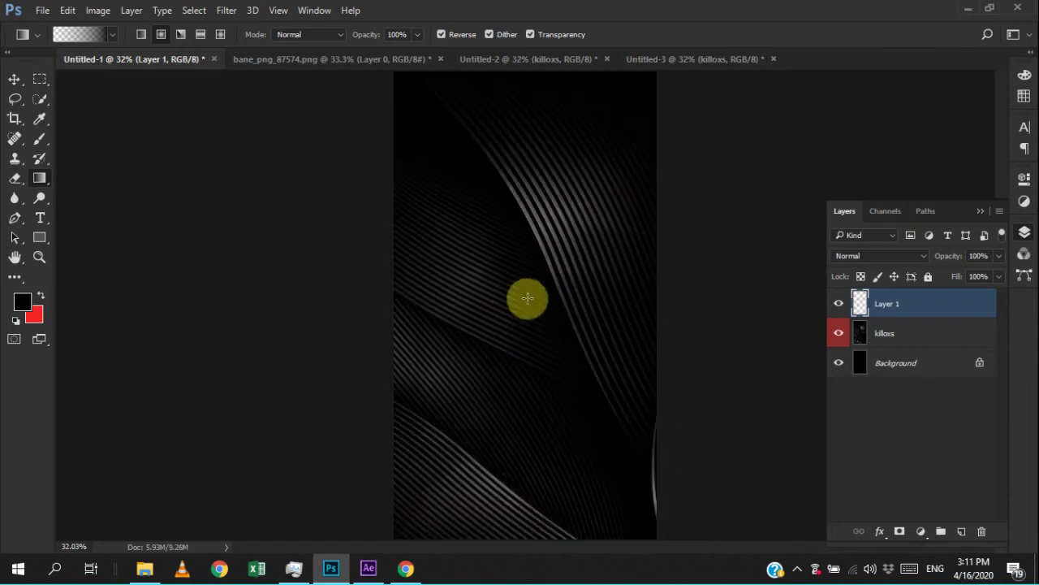
left_click(531, 293)
left_click_drag(519, 354, 430, 482)
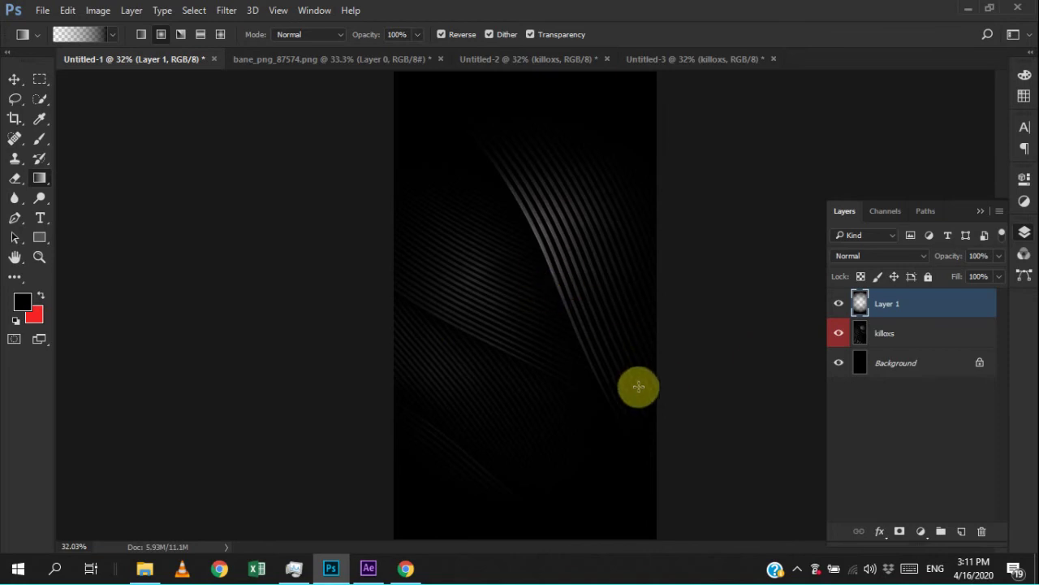
- Lower the killoxs stripes layer opacity to 68%
left_click(907, 335)
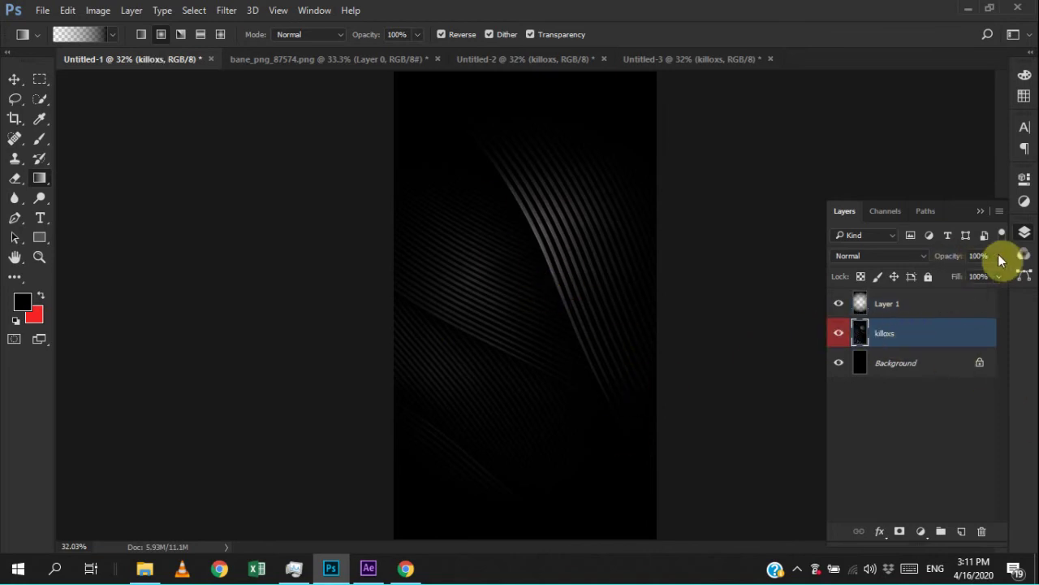
left_click_drag(986, 278, 978, 279)
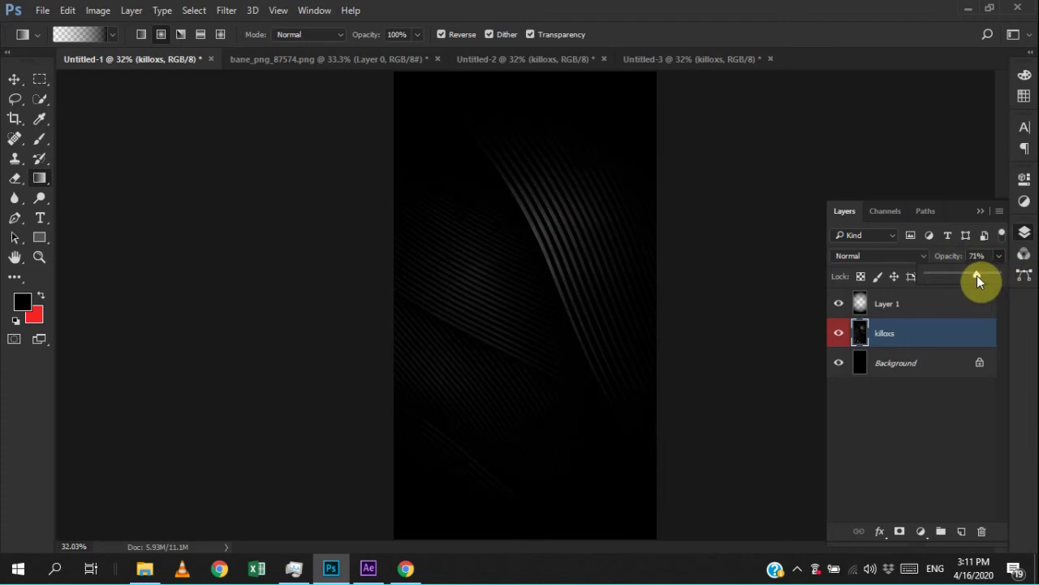
left_click_drag(976, 279, 975, 280)
left_click(870, 484)
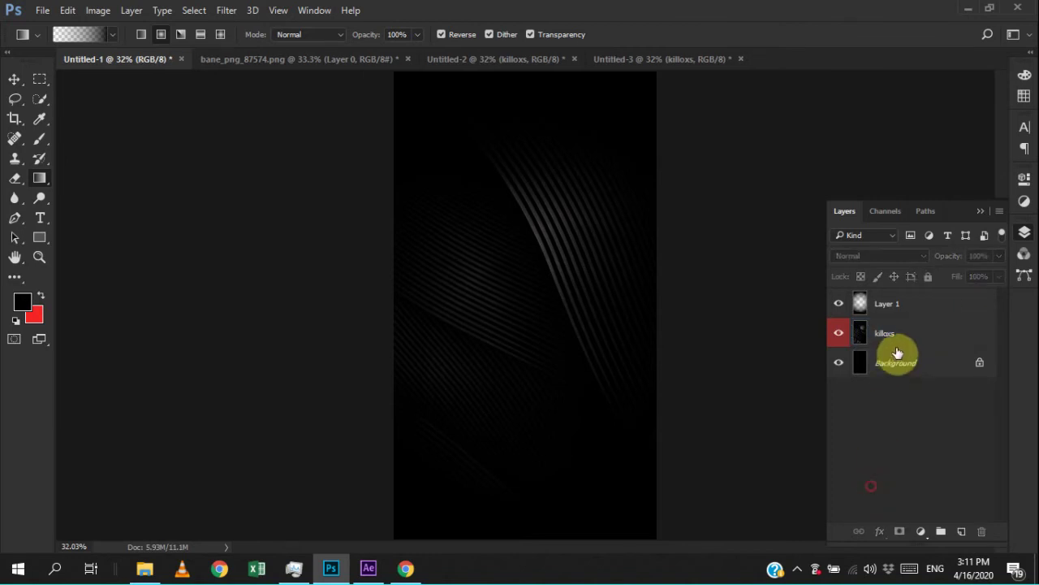
left_click(900, 334)
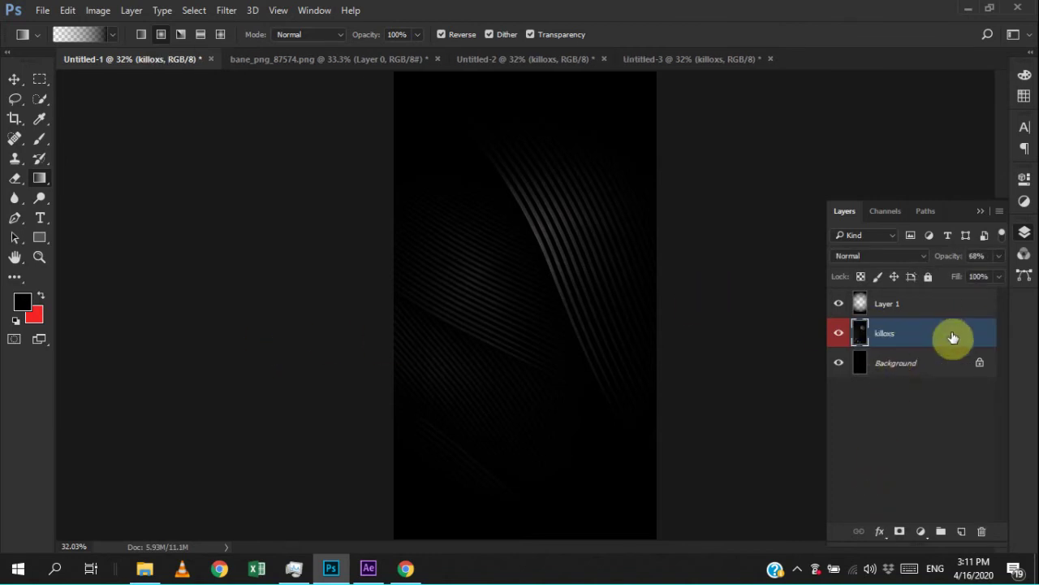
- Move the Bane figure from bane_png into Untitled-1, centre it, and stack Layer 2 above Layer 1
left_click(528, 60)
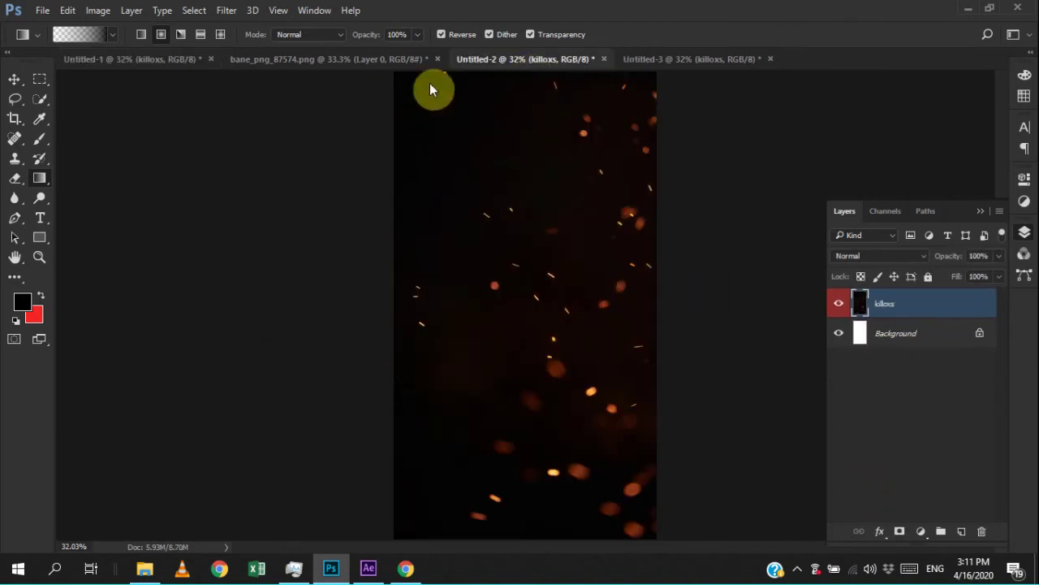
left_click(305, 58)
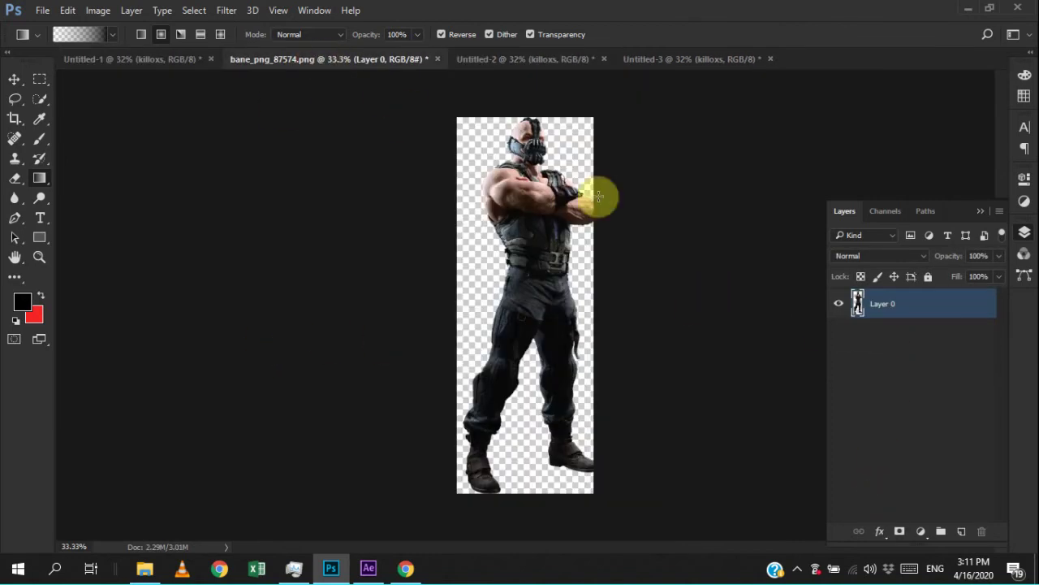
left_click(13, 78)
left_click_drag(544, 201, 567, 335)
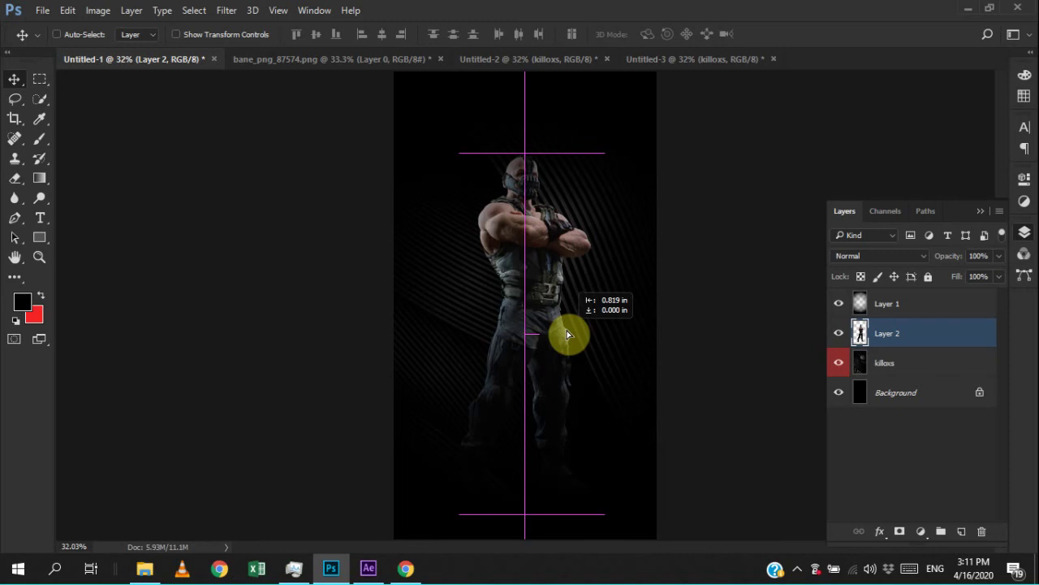
left_click_drag(567, 334, 579, 330)
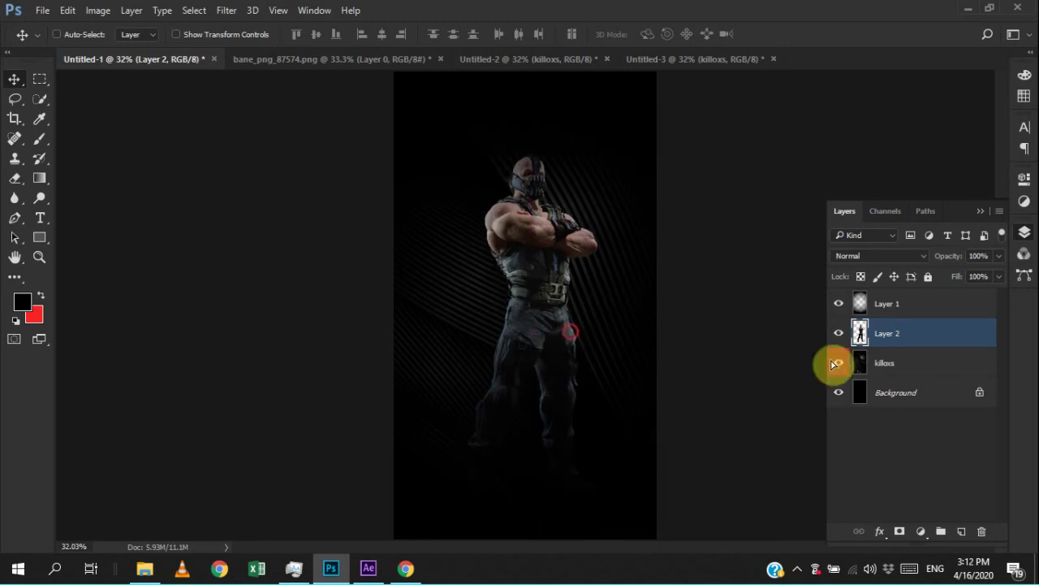
left_click(838, 303)
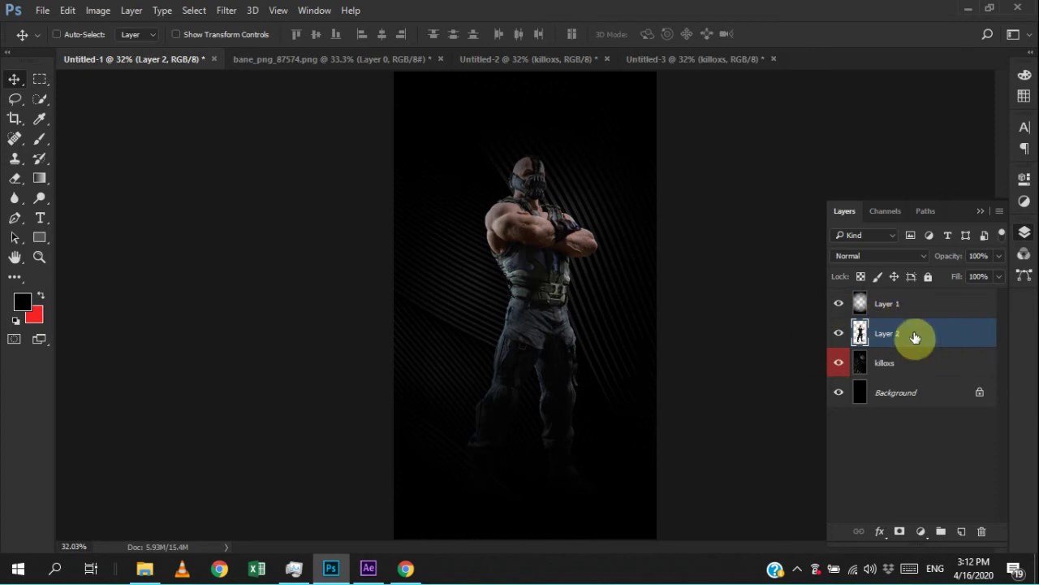
left_click_drag(916, 337, 908, 298)
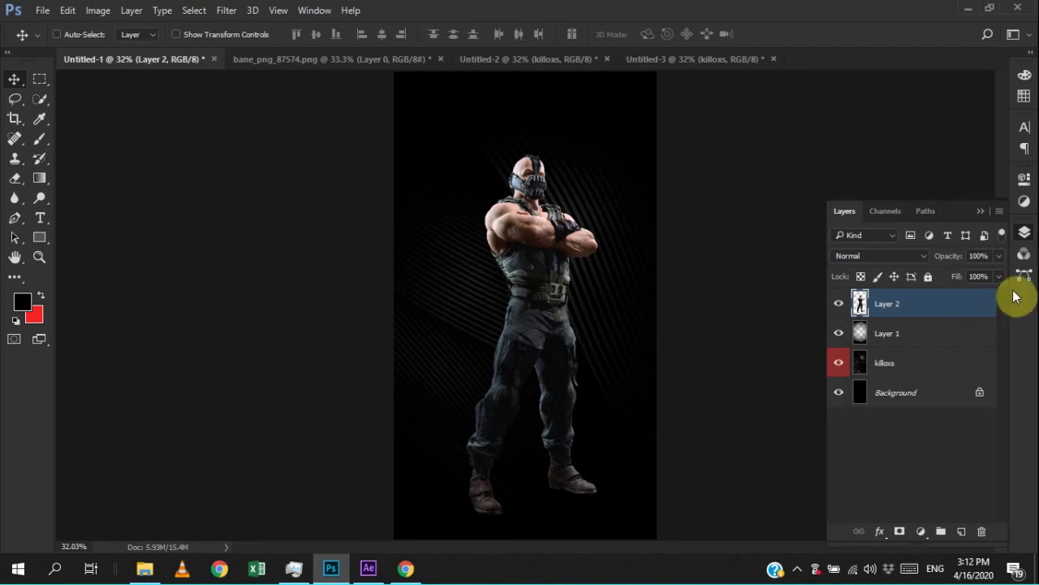
- Convert the Bane layer to a smart object, scale it to about 90%, and nudge it up
right_click(966, 307)
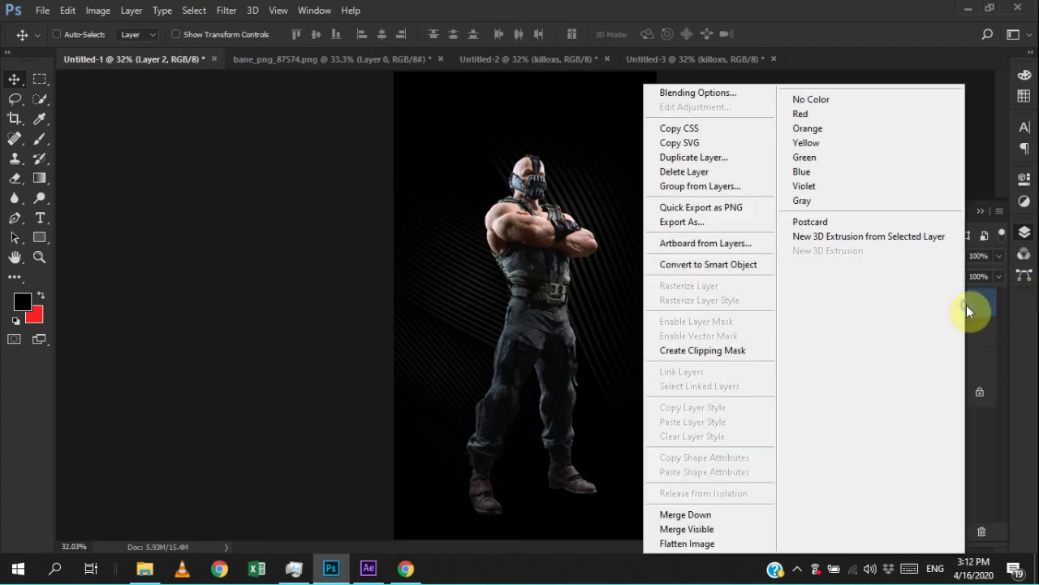
left_click(708, 264)
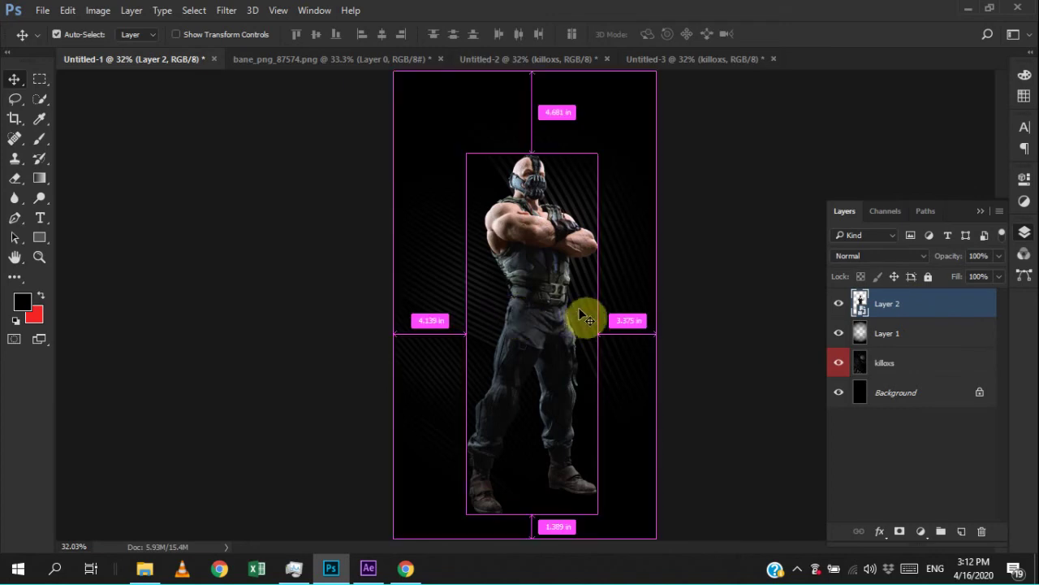
key("ctrl+t")
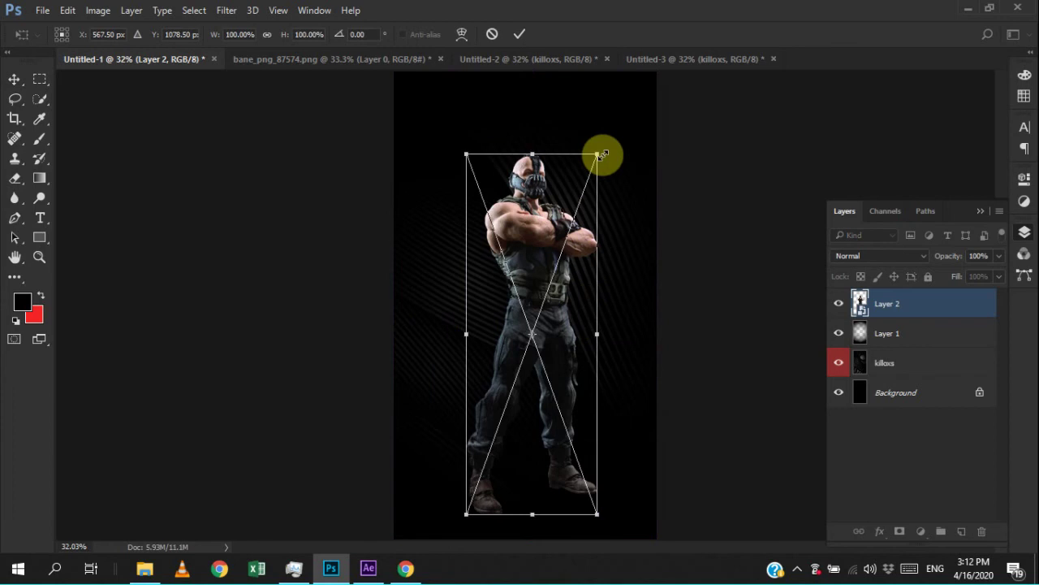
left_click_drag(602, 154, 599, 174)
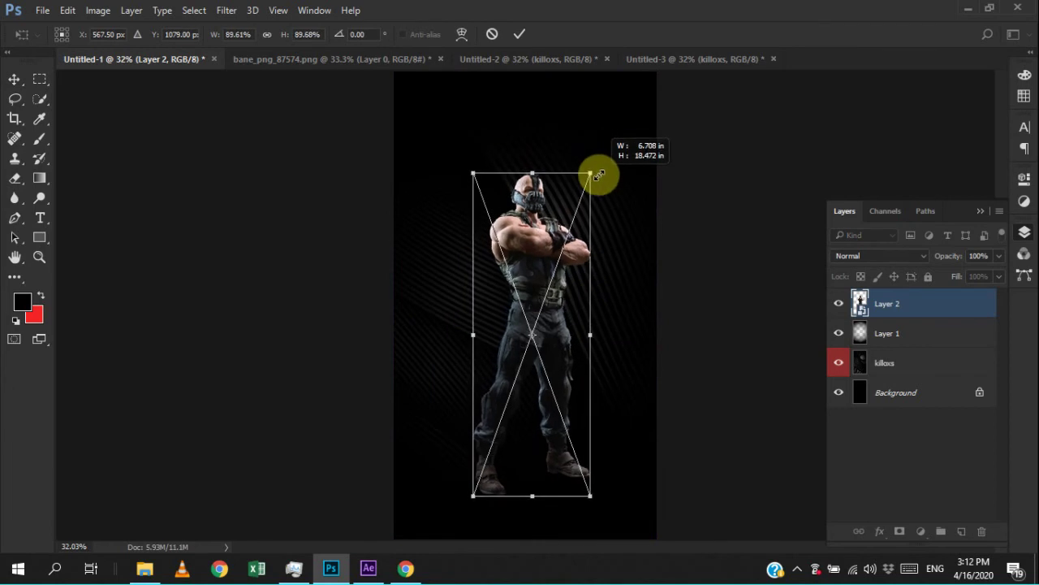
double_click(564, 378)
left_click_drag(567, 406, 573, 394)
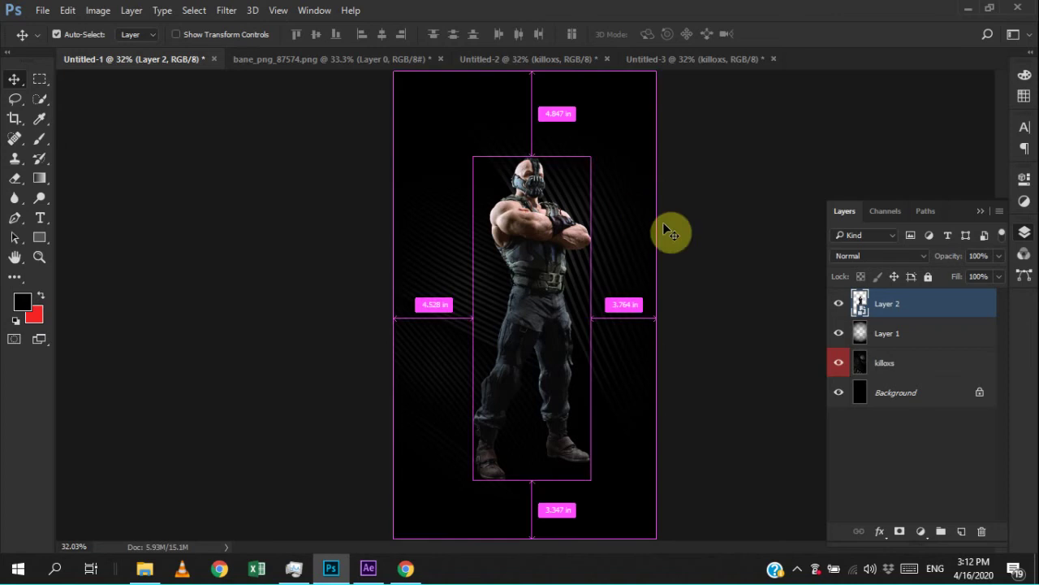
- Rotate the Bane figure about -1.6° and shift it slightly lower
key("ctrl+t")
left_click(647, 195)
left_click_drag(647, 195, 645, 191)
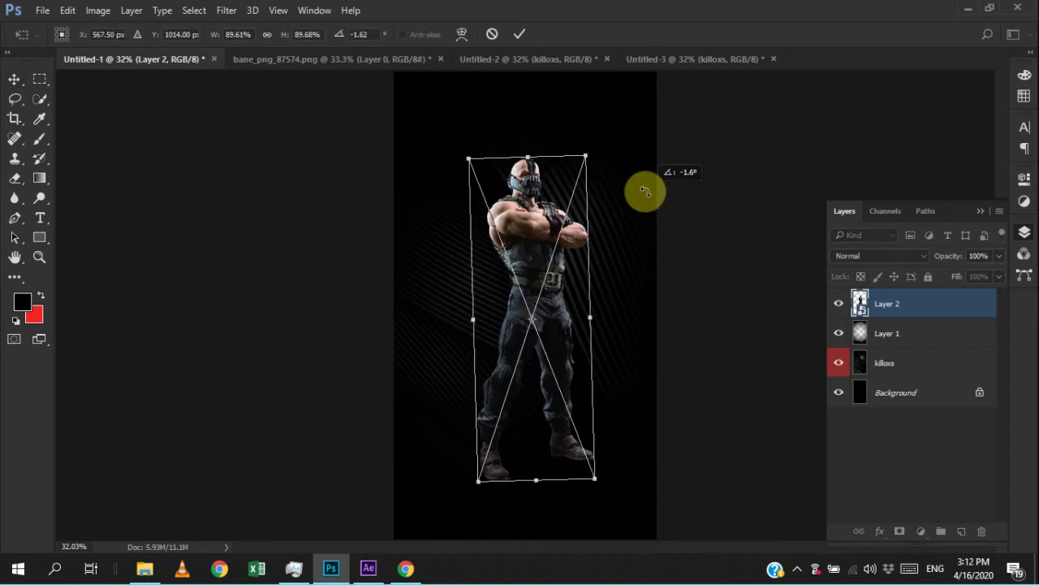
double_click(549, 343)
left_click_drag(547, 406, 545, 412)
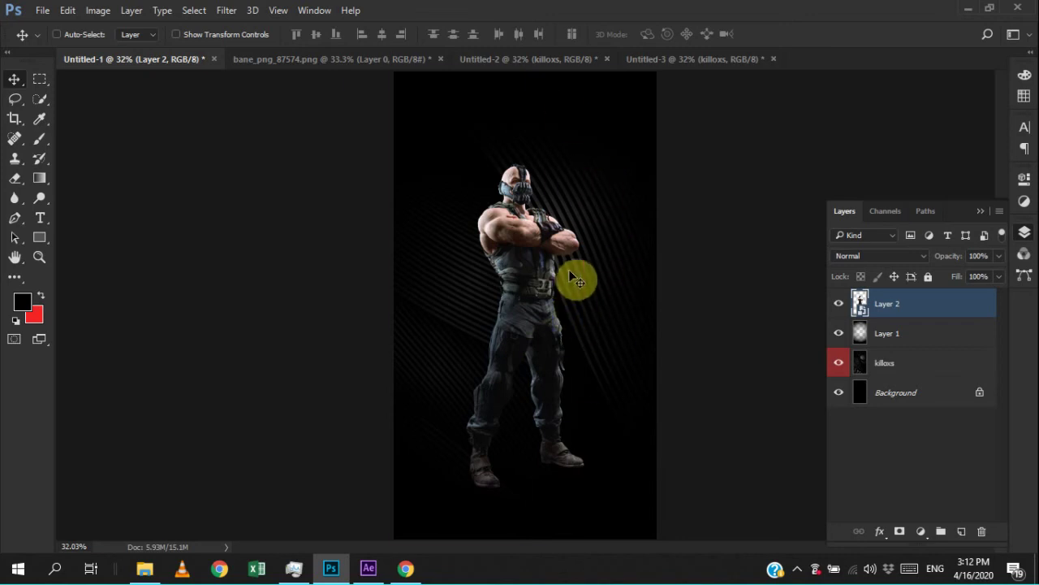
key("ctrl+1")
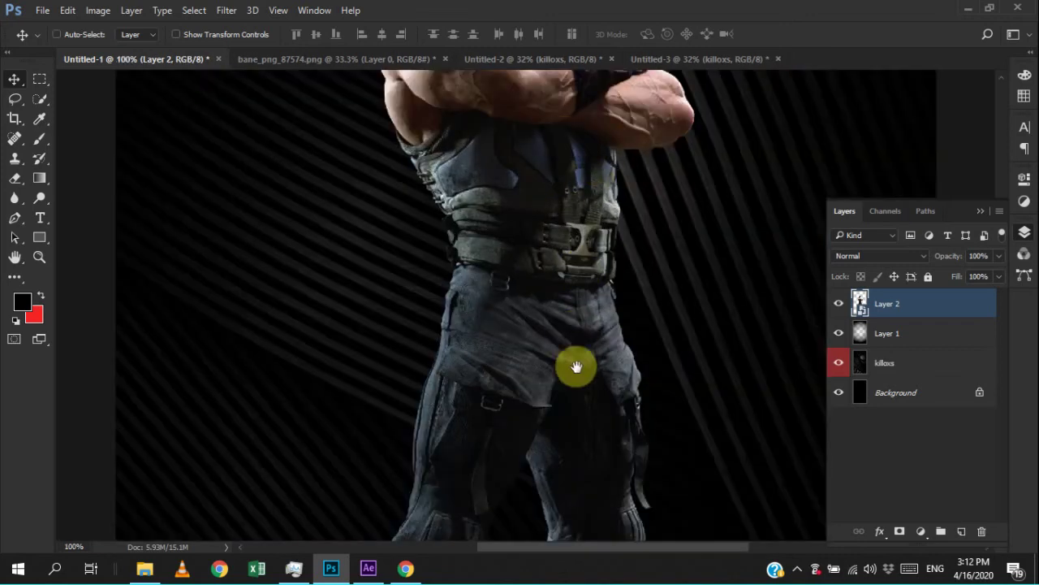
scroll(548, 201, "up", 3)
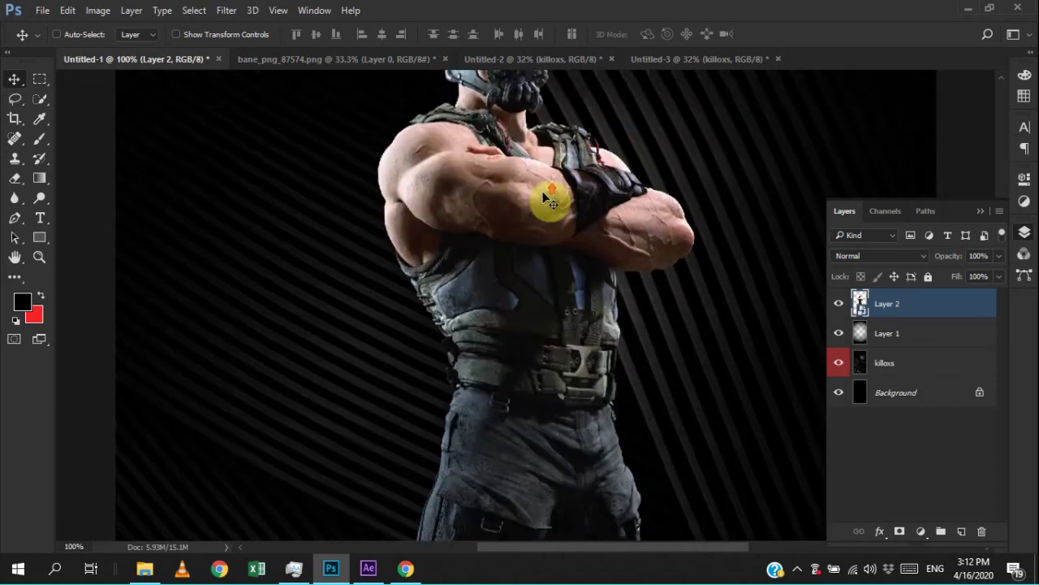
scroll(549, 197, "up", 2)
scroll(557, 185, "up", 2)
scroll(479, 248, "down", 2)
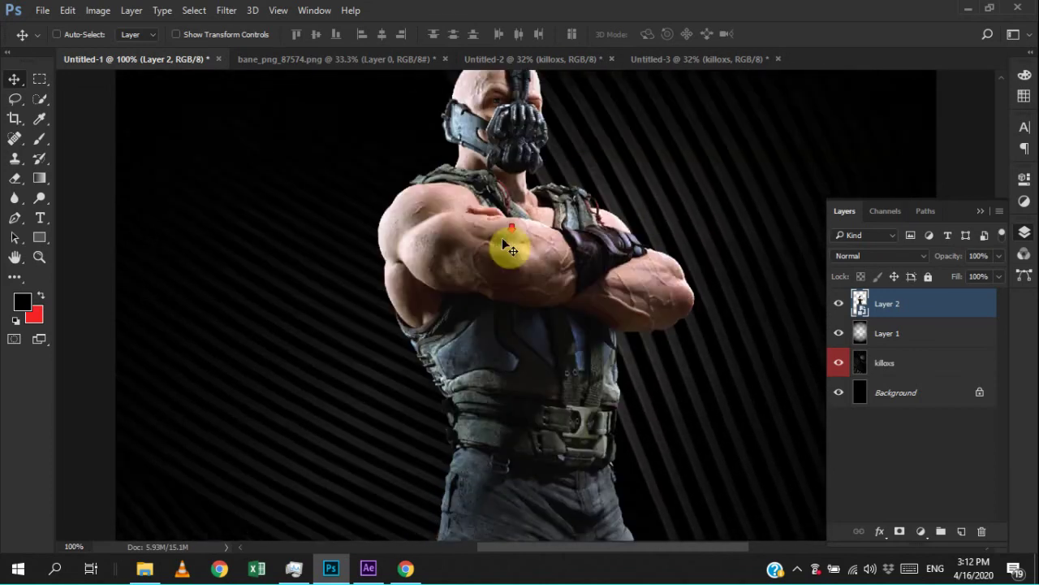
scroll(422, 284, "down", 2)
scroll(369, 323, "down", 1)
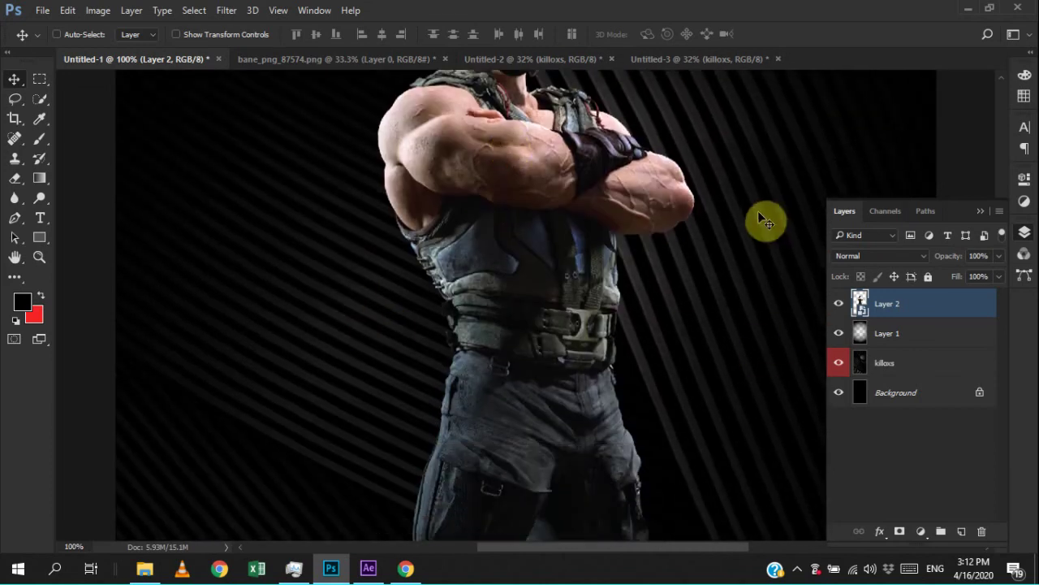
scroll(735, 236, "down", 2)
scroll(715, 246, "down", 2)
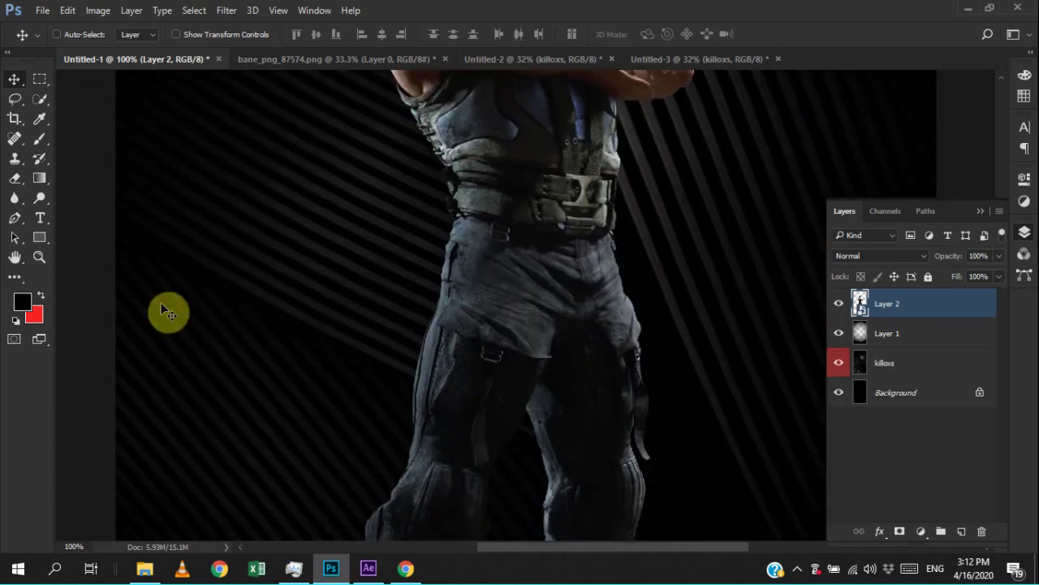
right_click(348, 281)
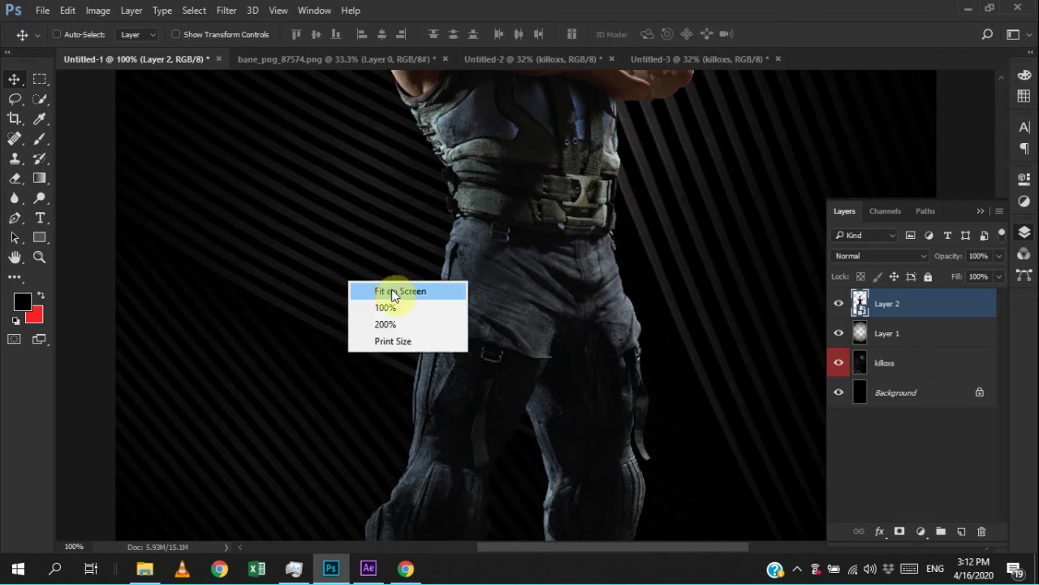
left_click(405, 293)
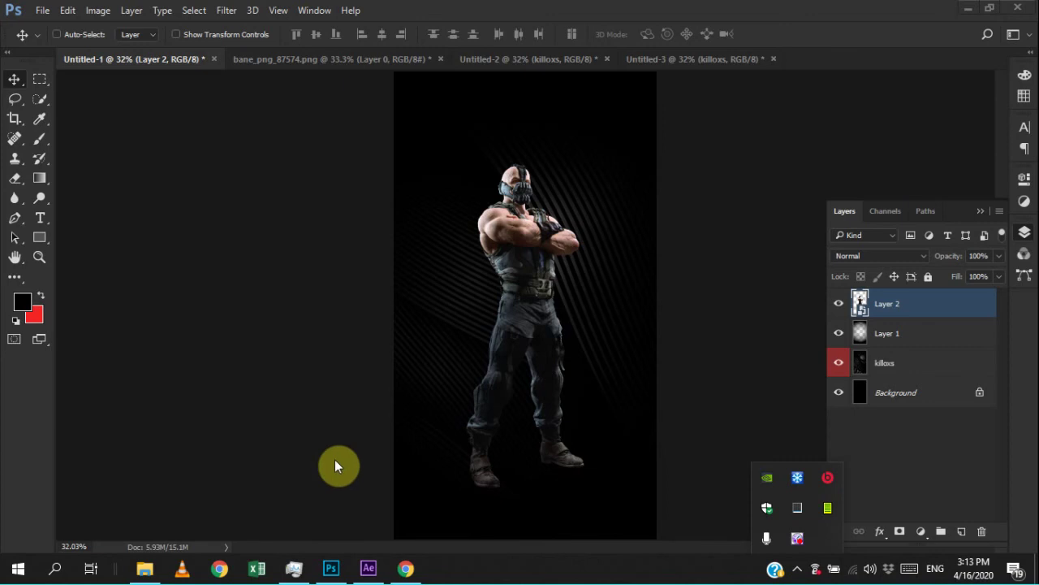
- Drag distress-pack-texture-18.jpg from the Textures folder over to Photoshop
left_click(142, 570)
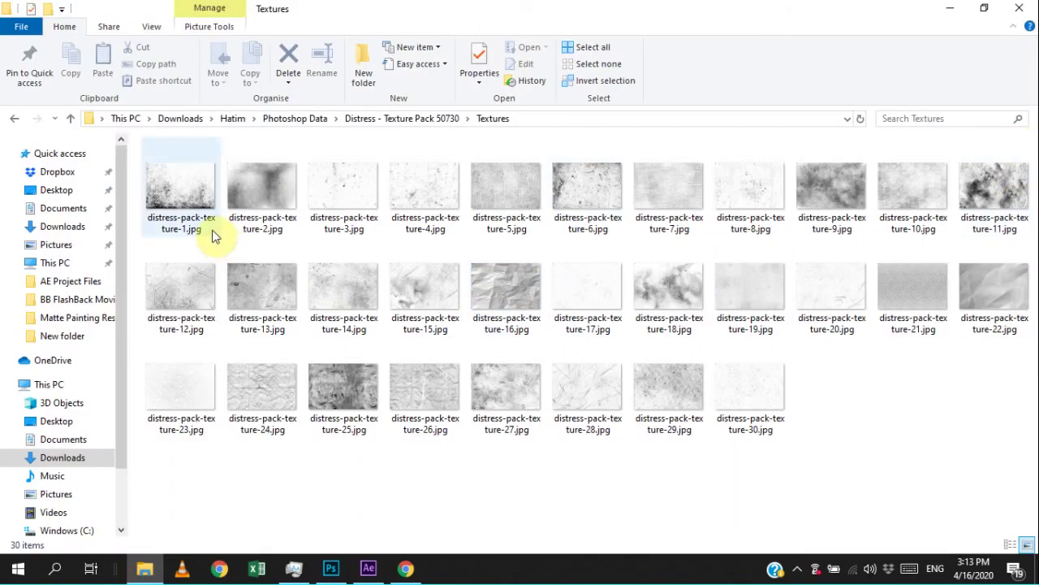
left_click_drag(691, 291, 512, 418)
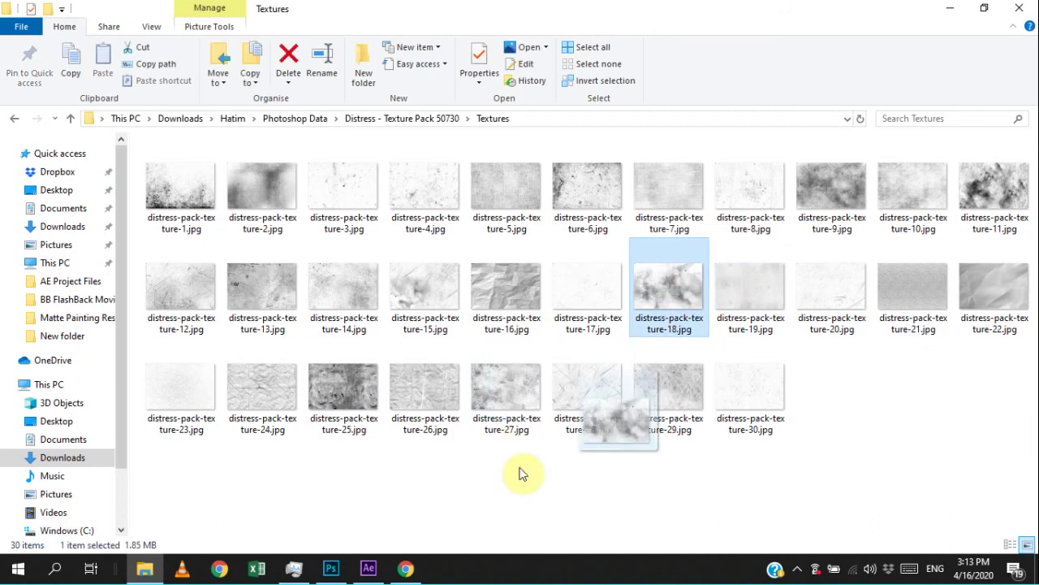
mouse_move(512, 418)
left_mouse_down()
mouse_move(336, 573)
mouse_move(421, 388)
left_mouse_up()
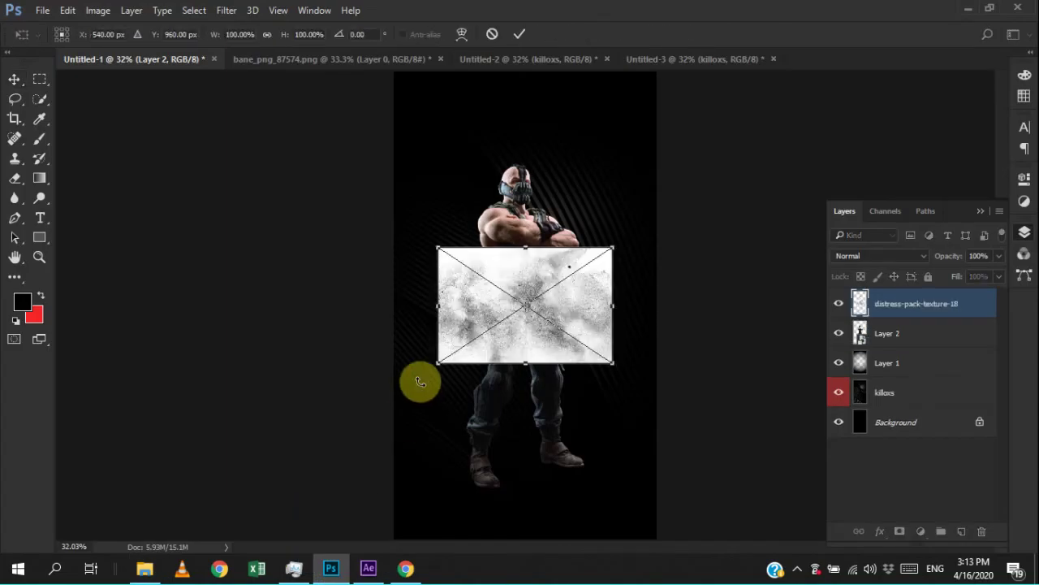
- Place distress-pack-texture-18 rotated 90° and enlarged to about 267% to cover the poster
left_click_drag(668, 271, 574, 397)
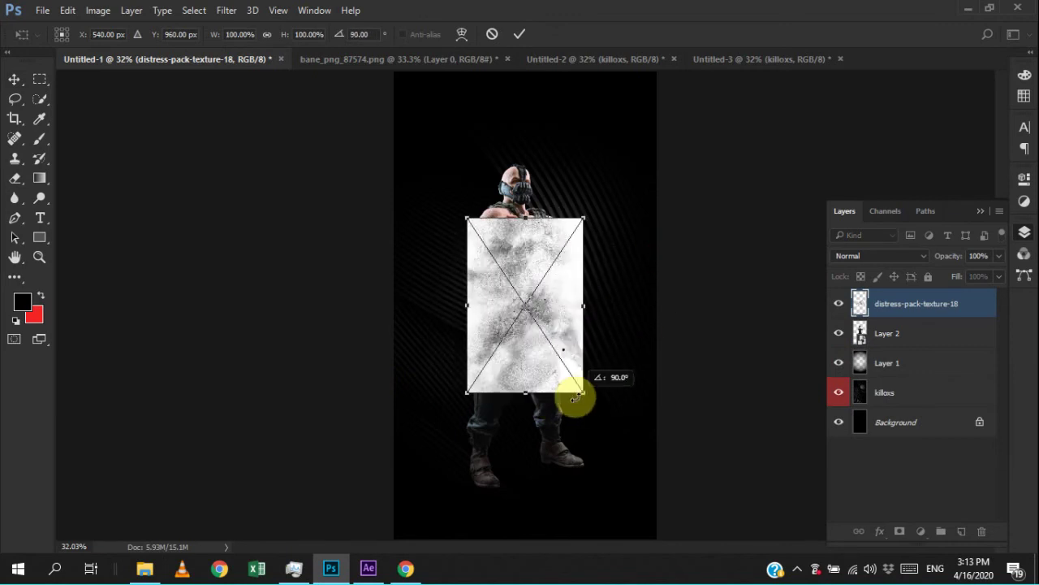
mouse_move(575, 397)
left_mouse_down()
mouse_move(626, 378)
mouse_move(618, 395)
left_mouse_up()
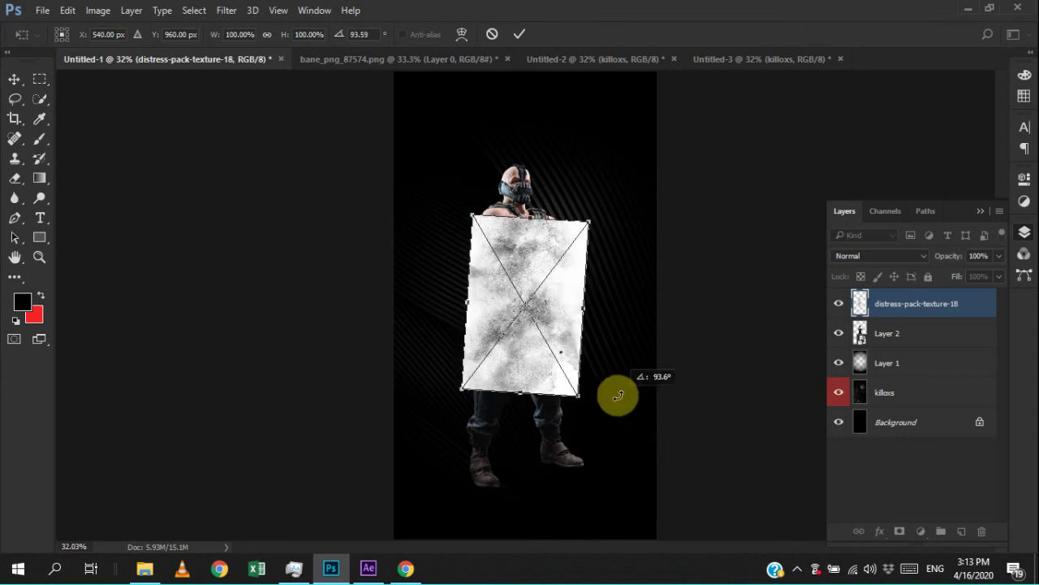
key("Escape")
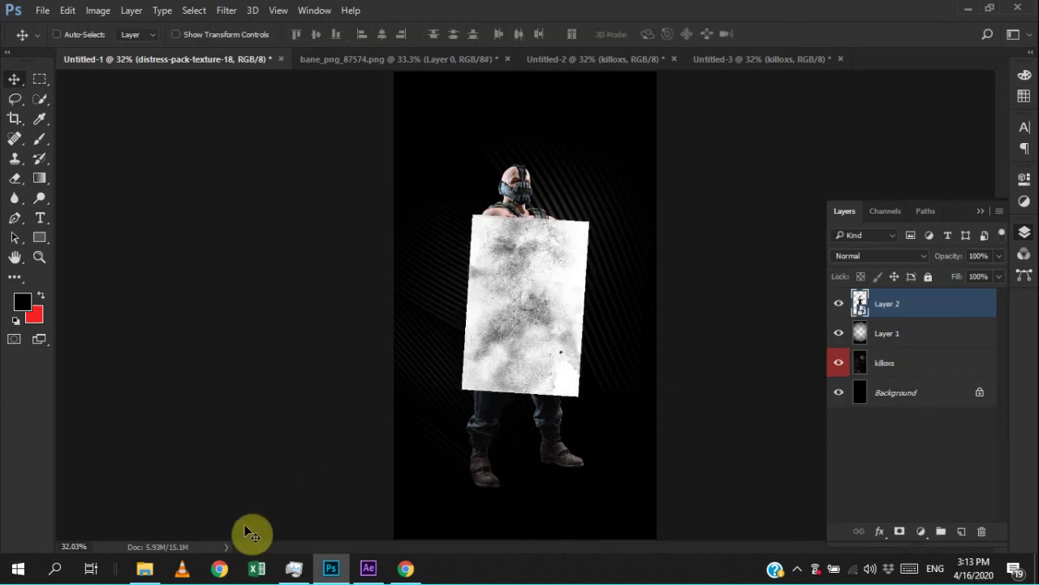
left_click(144, 569)
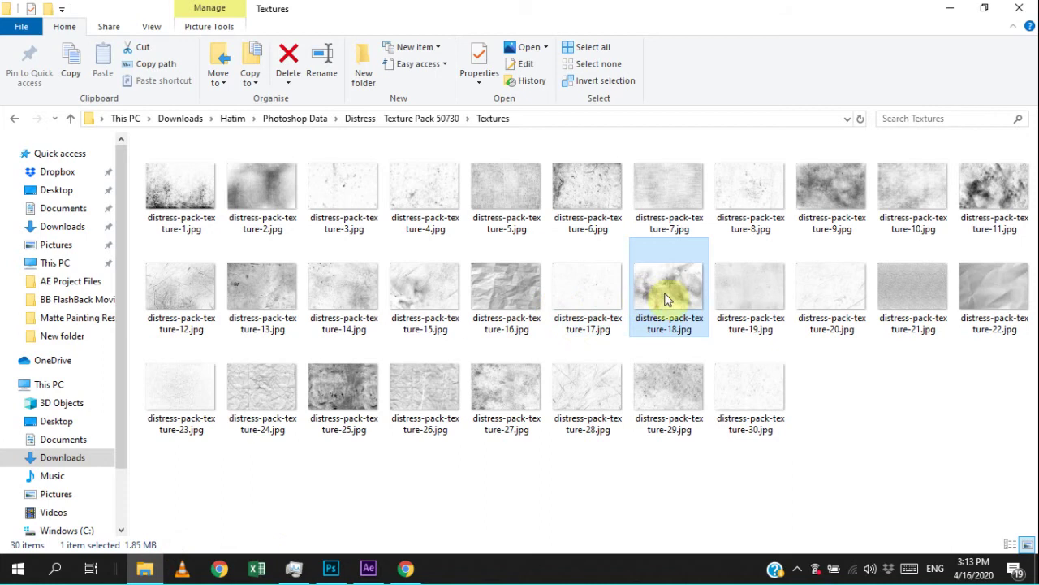
mouse_move(668, 294)
left_mouse_down()
mouse_move(330, 577)
mouse_move(550, 331)
left_mouse_up()
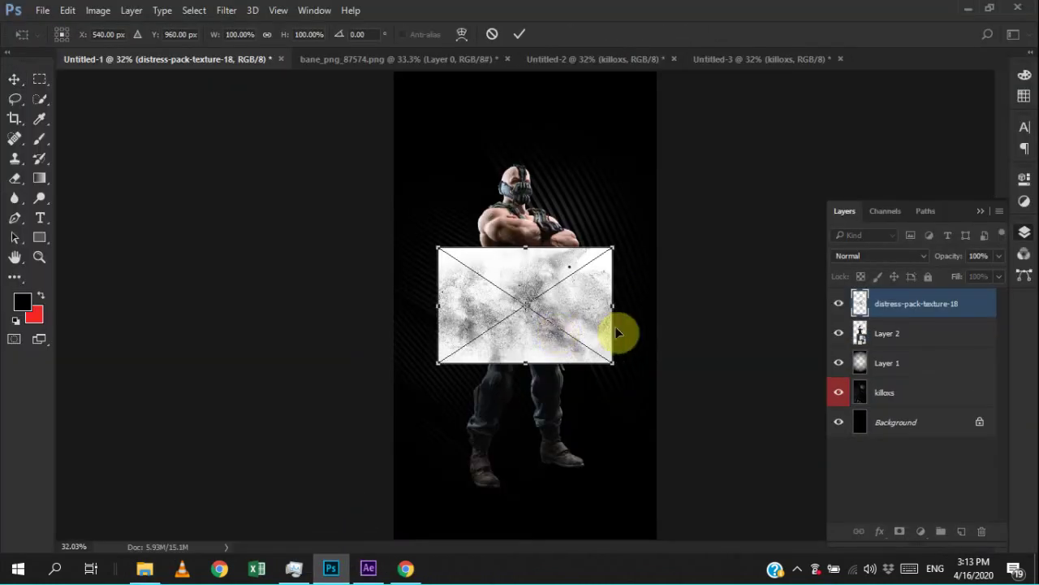
mouse_move(628, 327)
left_mouse_down()
mouse_move(545, 408)
mouse_move(511, 422)
left_mouse_up()
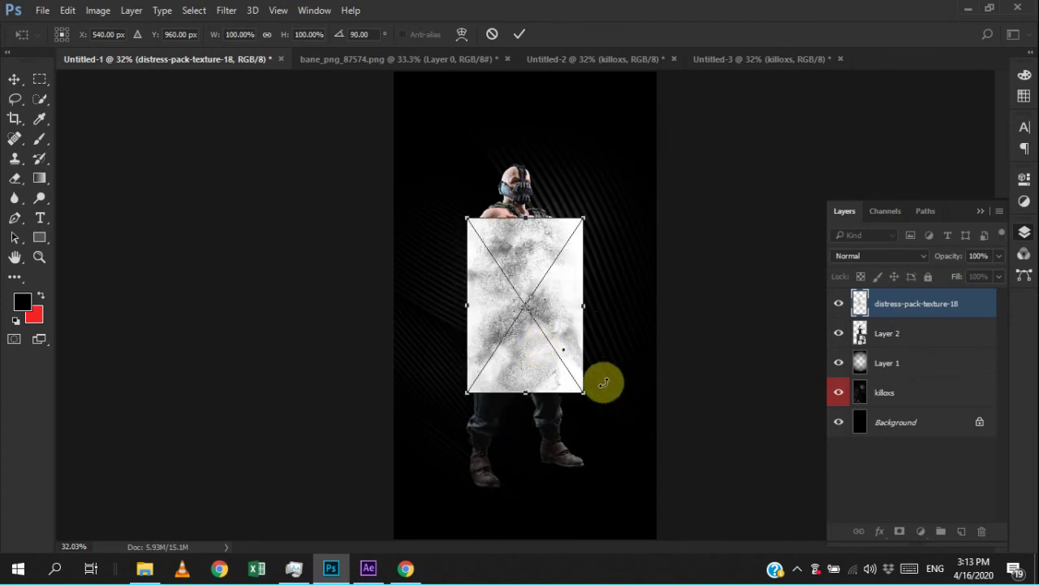
mouse_move(587, 396)
left_mouse_down()
mouse_move(668, 487)
mouse_move(691, 536)
left_mouse_up()
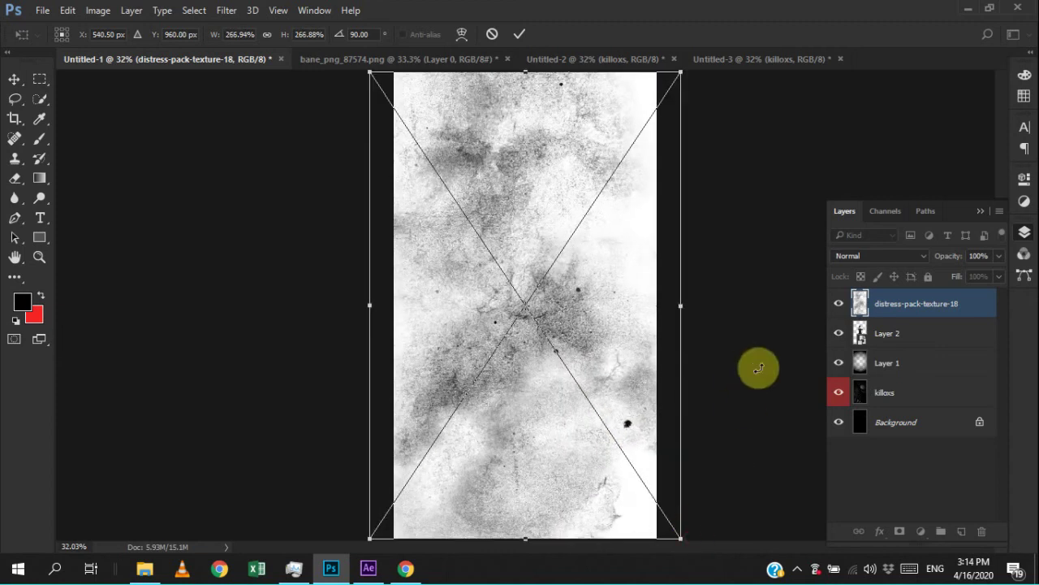
key("Return")
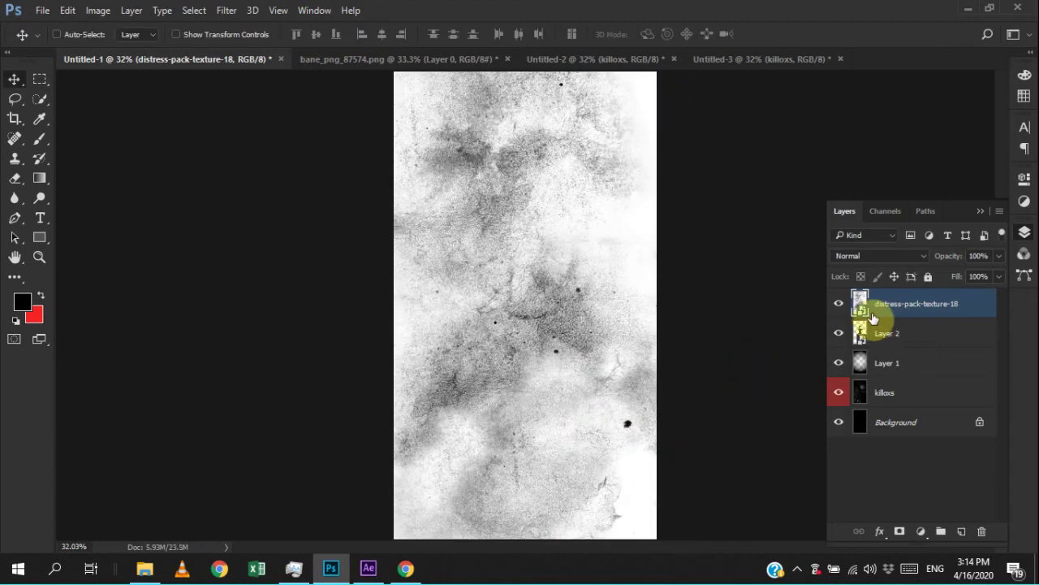
- Apply an Invert smart filter so the texture becomes white speckles on black
key("ctrl+i")
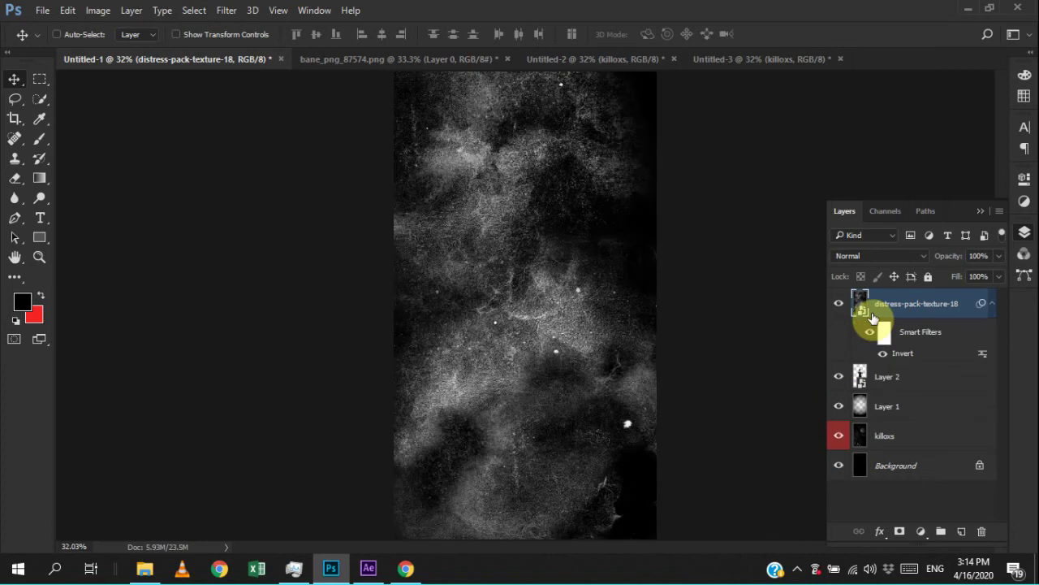
key("ctrl+z")
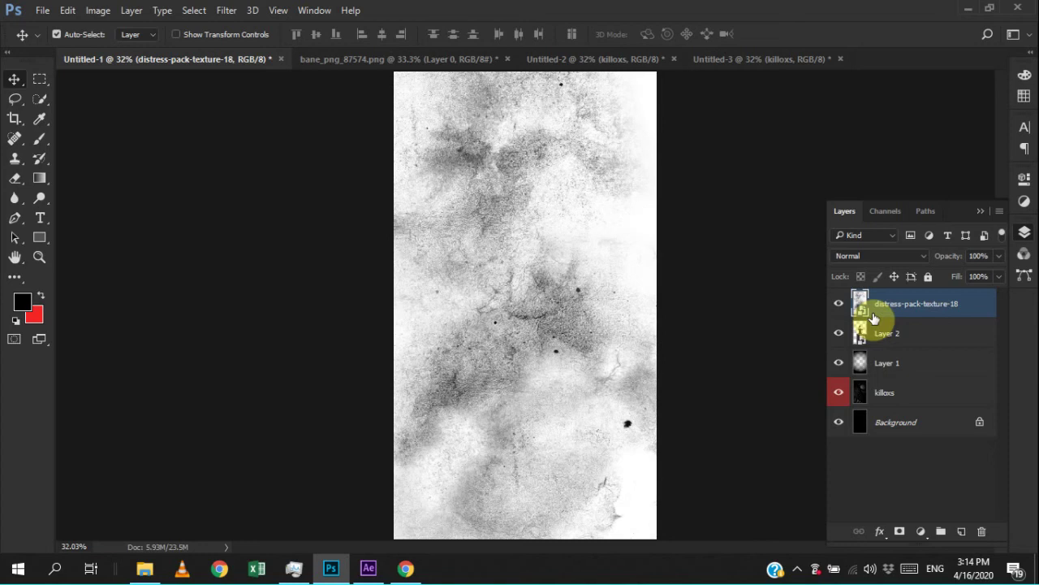
key("ctrl+i")
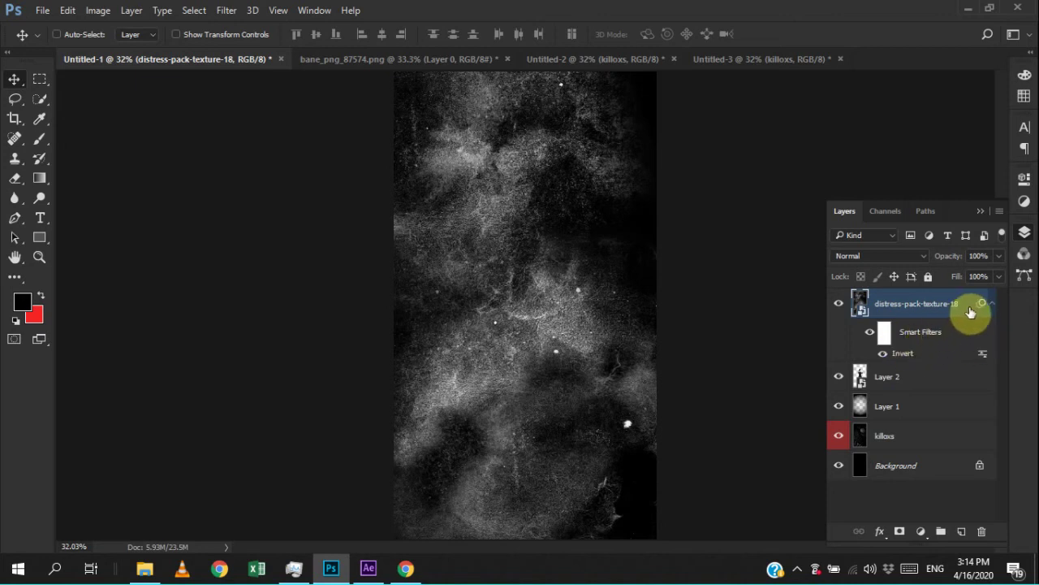
left_click(883, 353)
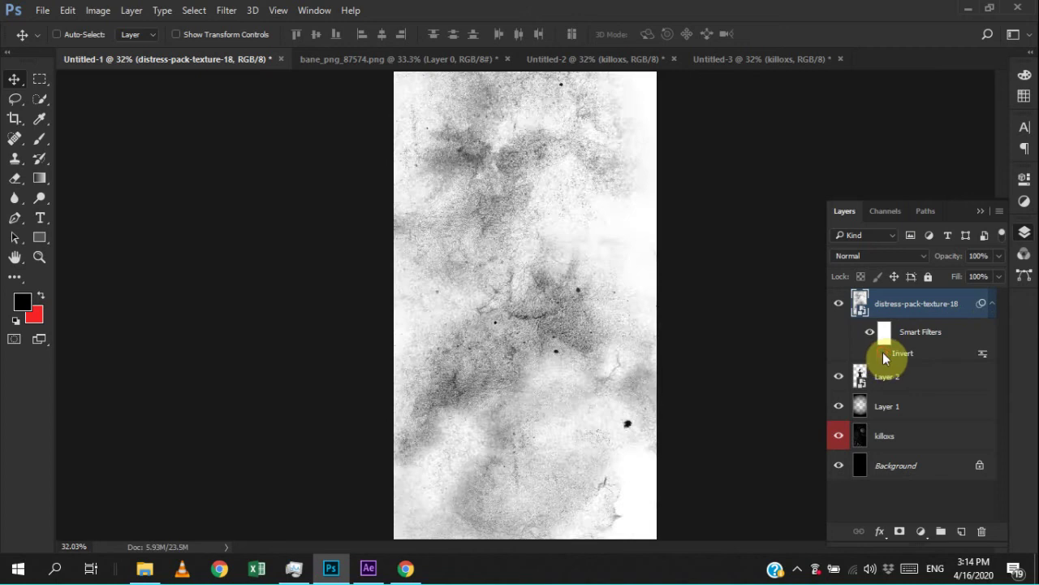
left_click(883, 353)
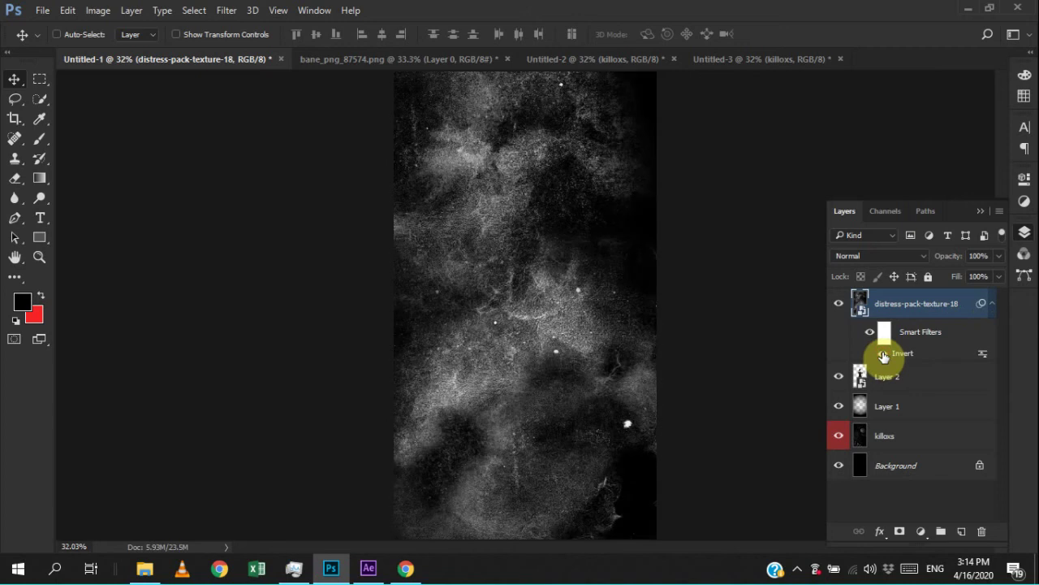
left_click(992, 306)
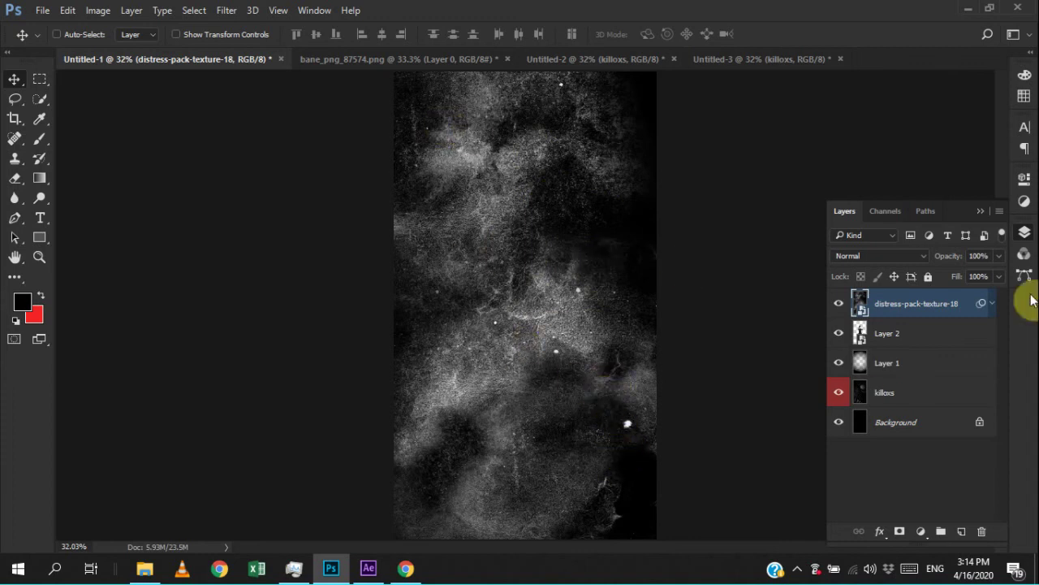
- Set the texture layer to Screen blending and move it just above killoxs
left_click(918, 255)
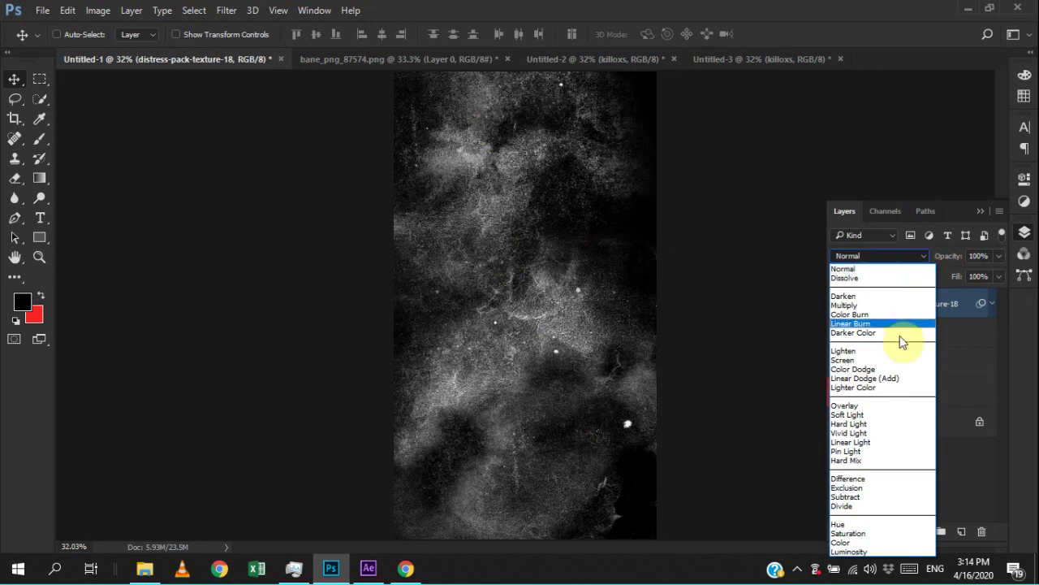
left_click(863, 351)
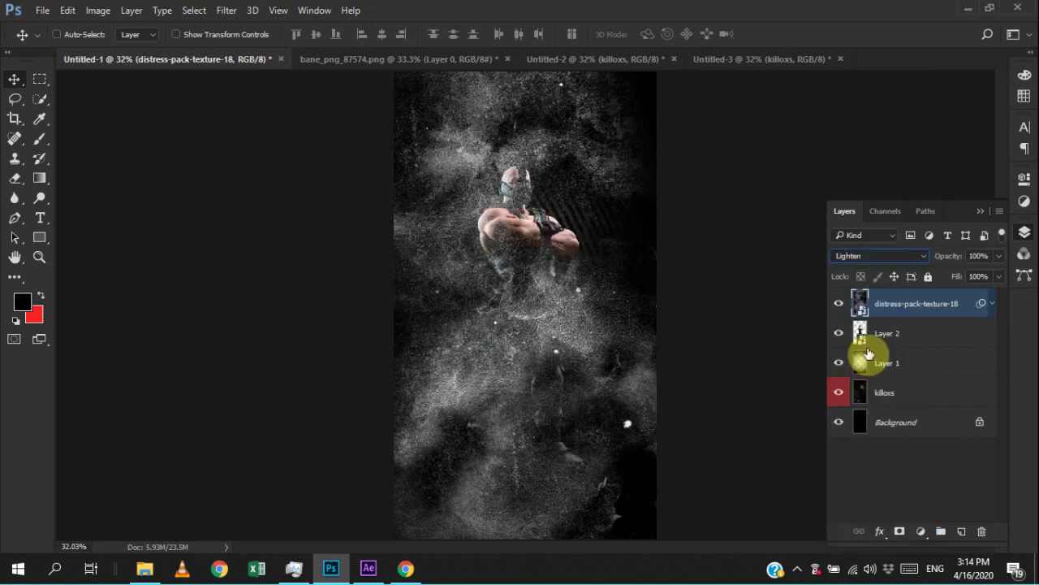
key("Down")
key("Down")
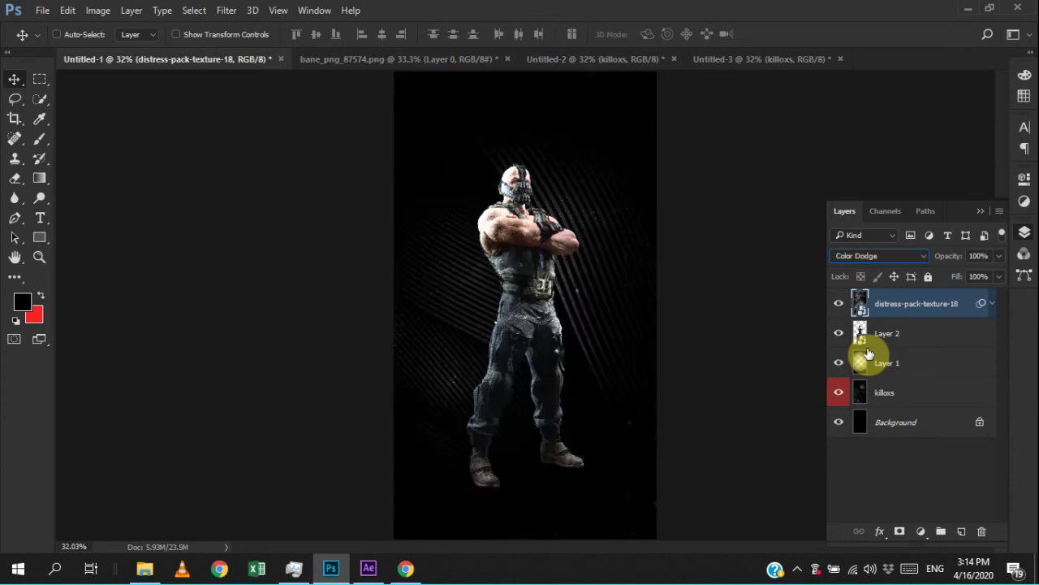
key("Up")
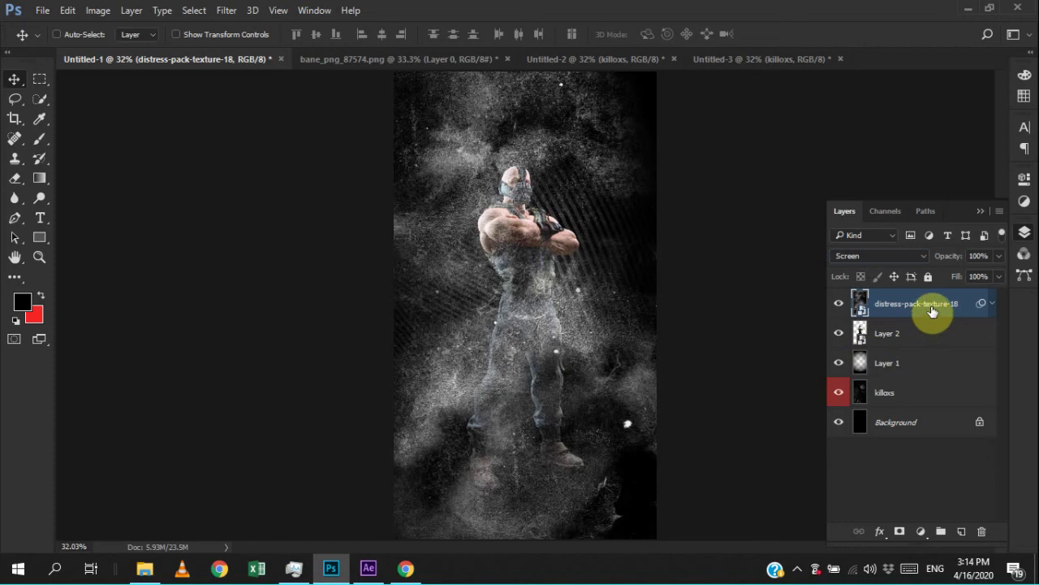
left_click_drag(913, 315, 899, 397)
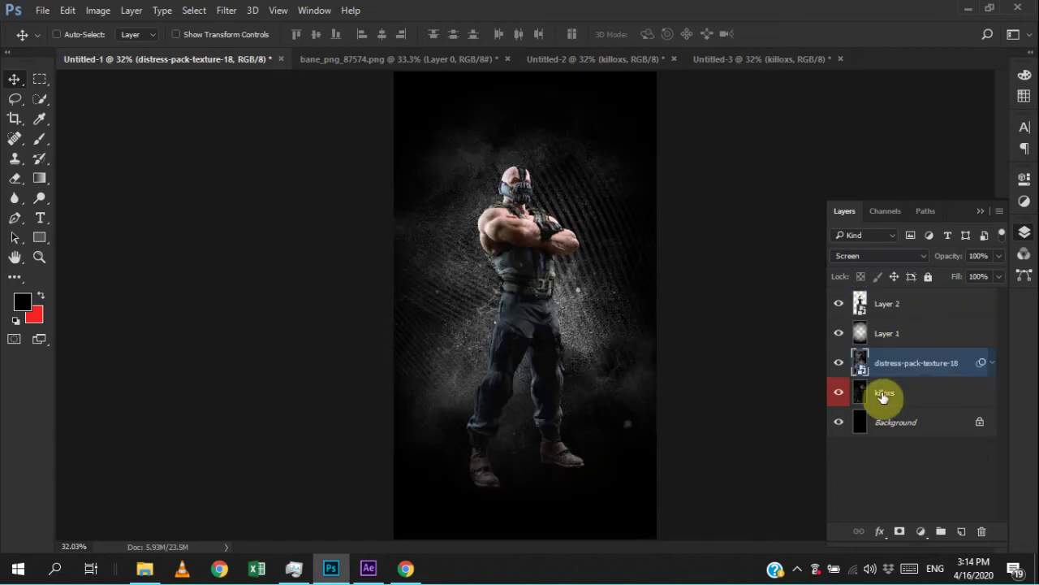
- Rename killoxs to BG and the texture layer to Texture, then set Texture's opacity to 57%
double_click(885, 393)
type("BG")
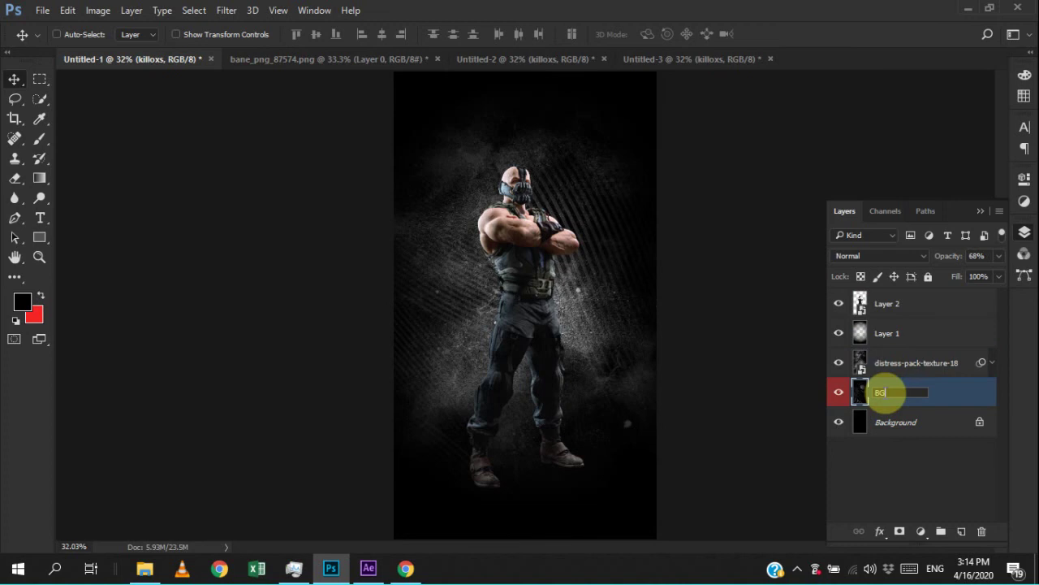
key("Return")
double_click(913, 363)
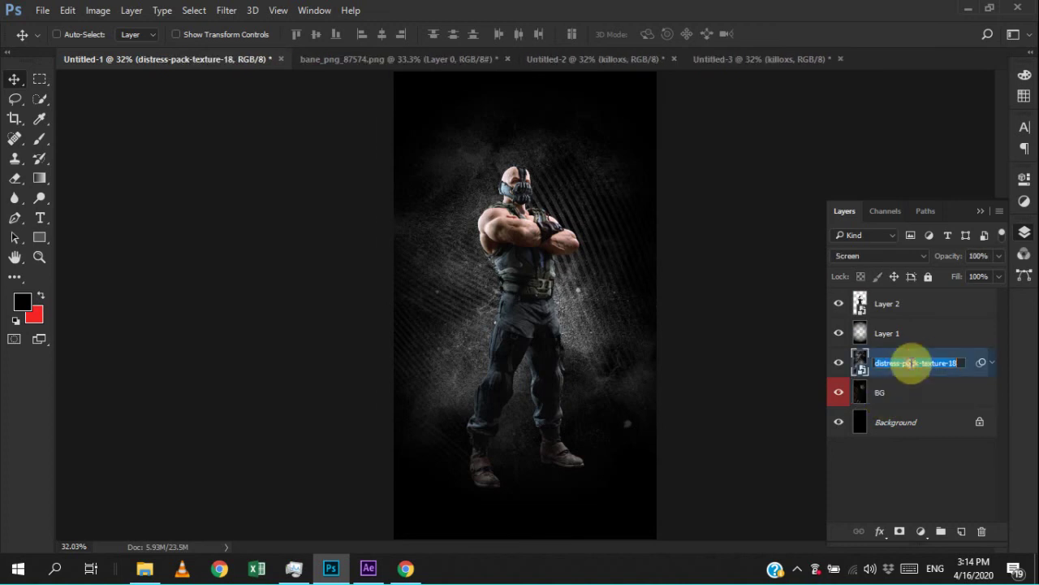
type("Texture")
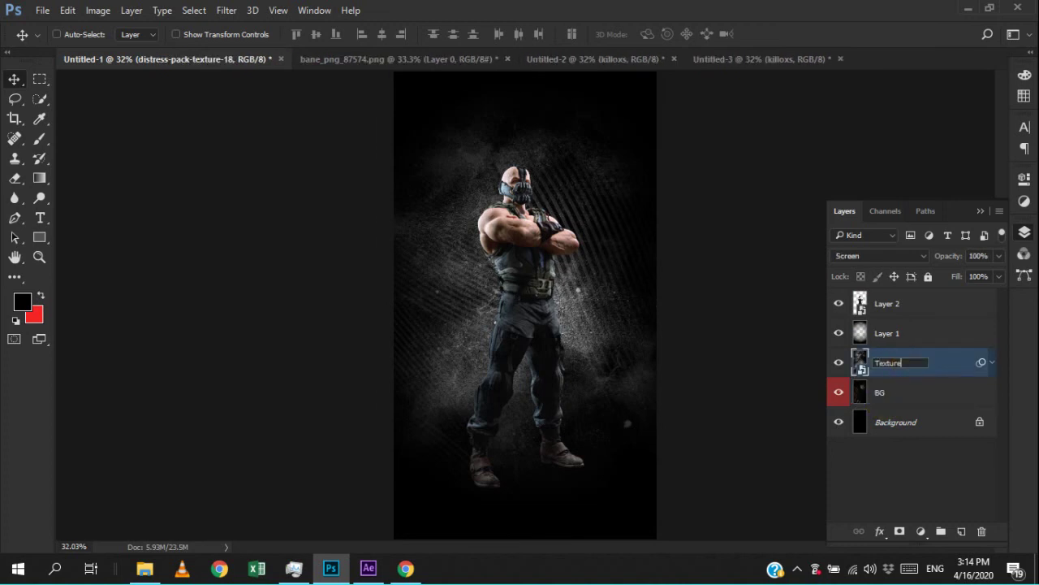
key("Return")
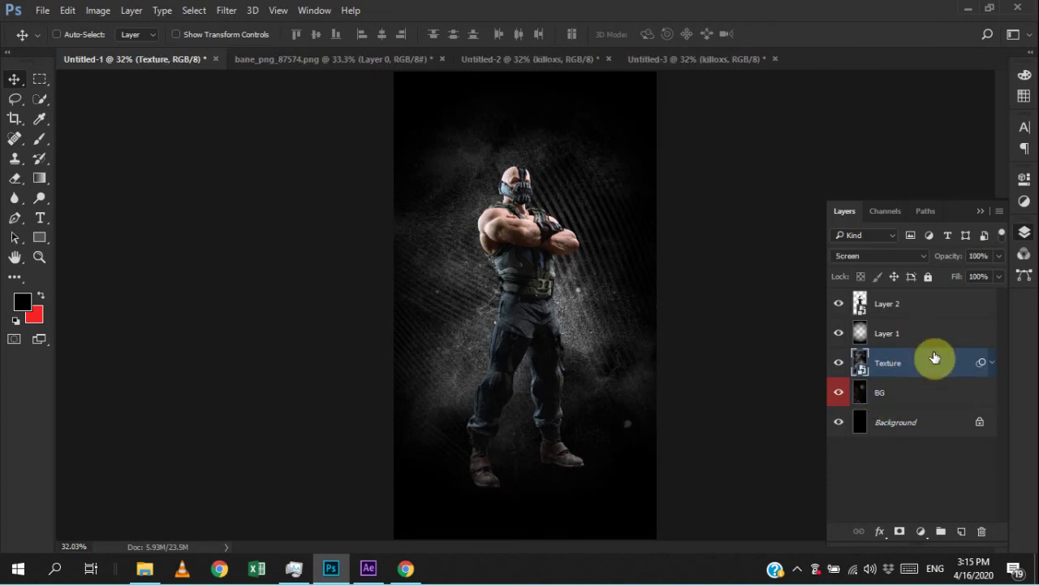
left_click_drag(972, 273, 972, 274)
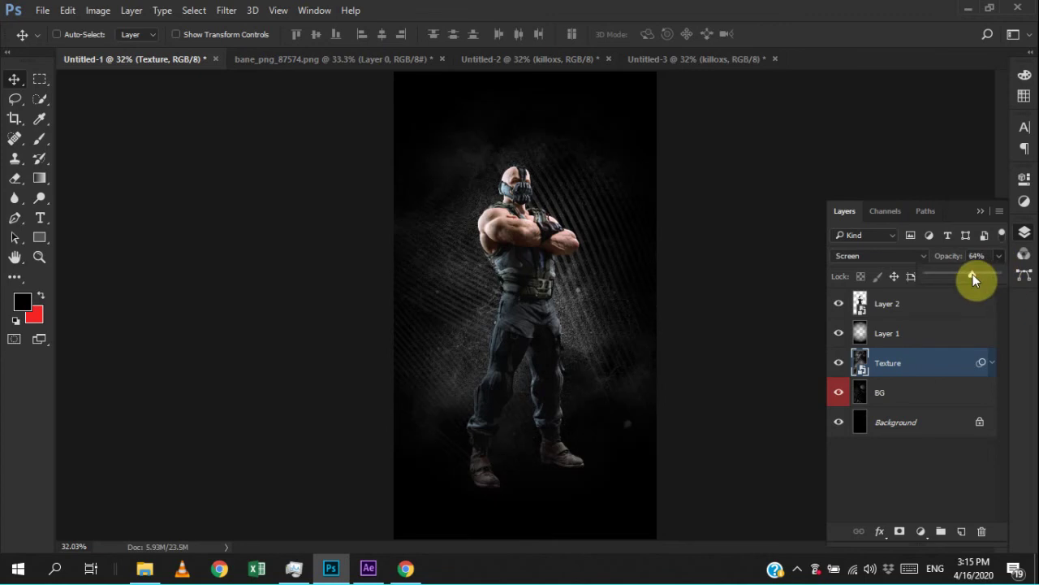
left_click_drag(961, 278, 975, 284)
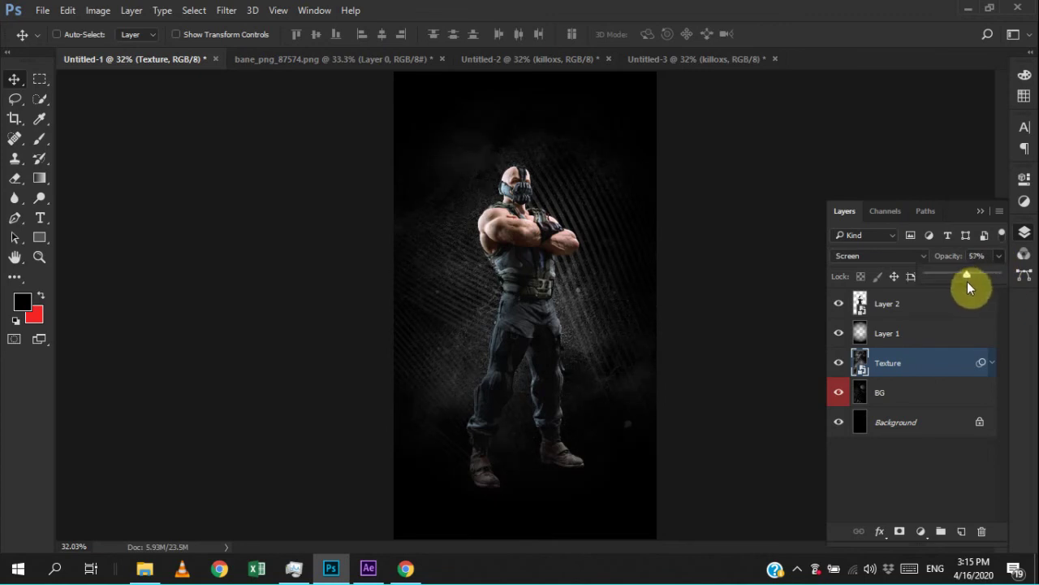
left_click(900, 342)
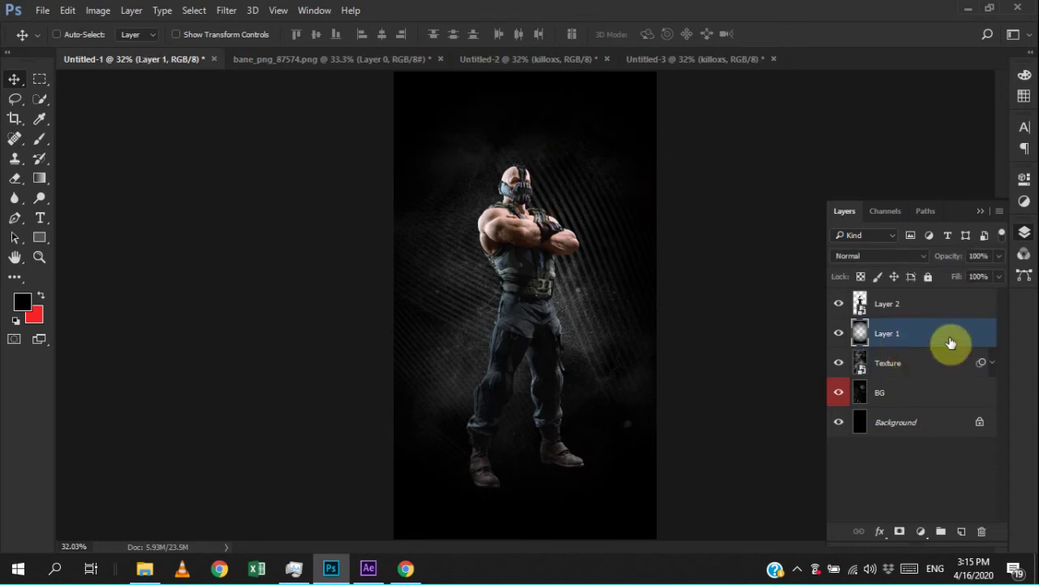
- Stretch Layer 1 upward from its top edge to about 140% of its height
scroll(471, 366, "down", 2, "alt")
key("ctrl+t")
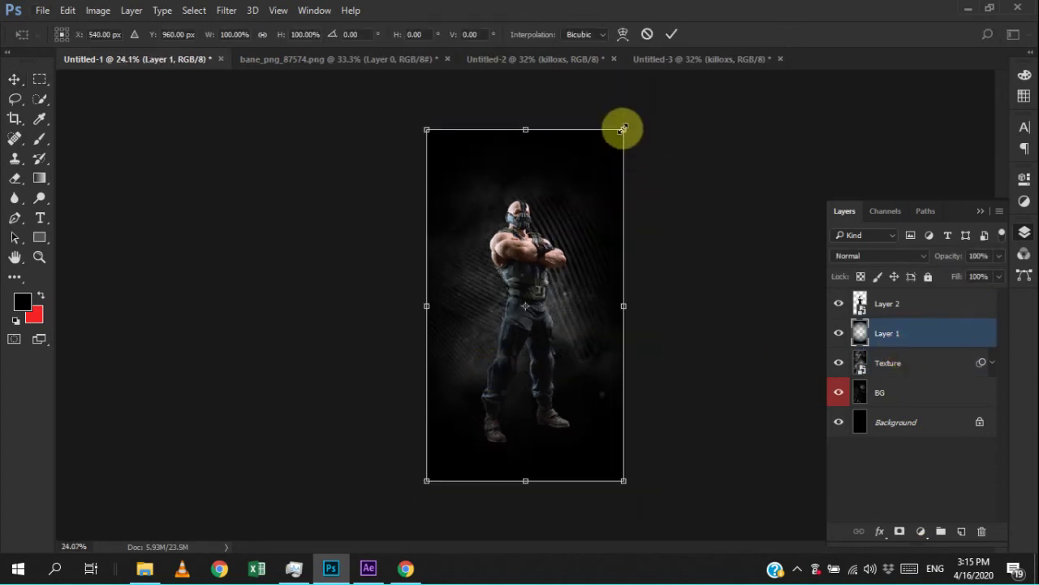
mouse_move(525, 129)
left_mouse_down()
mouse_move(528, 104)
mouse_move(528, 114)
left_mouse_up()
key("ctrl+z")
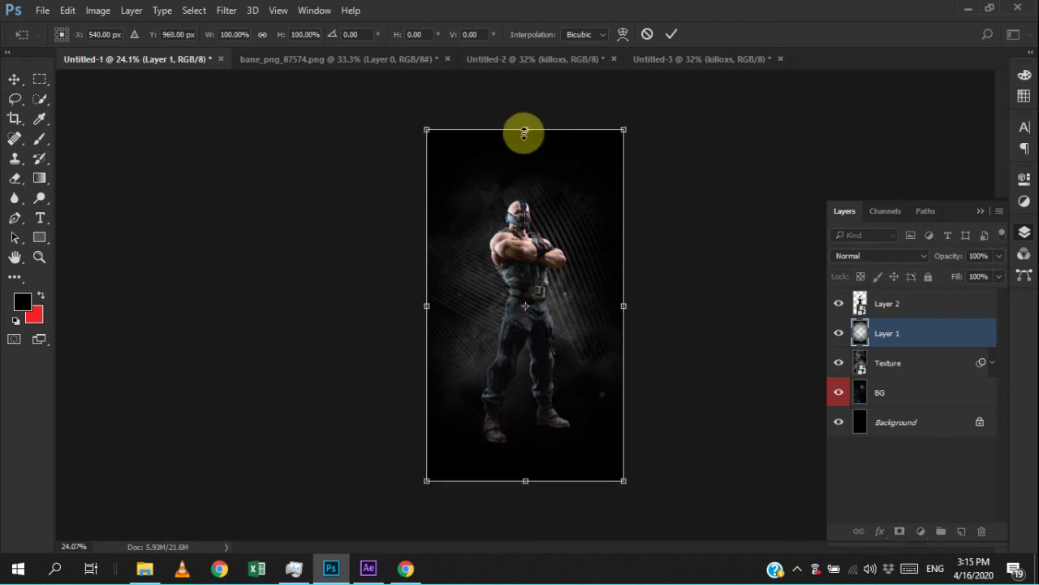
left_click_drag(525, 129, 547, 82)
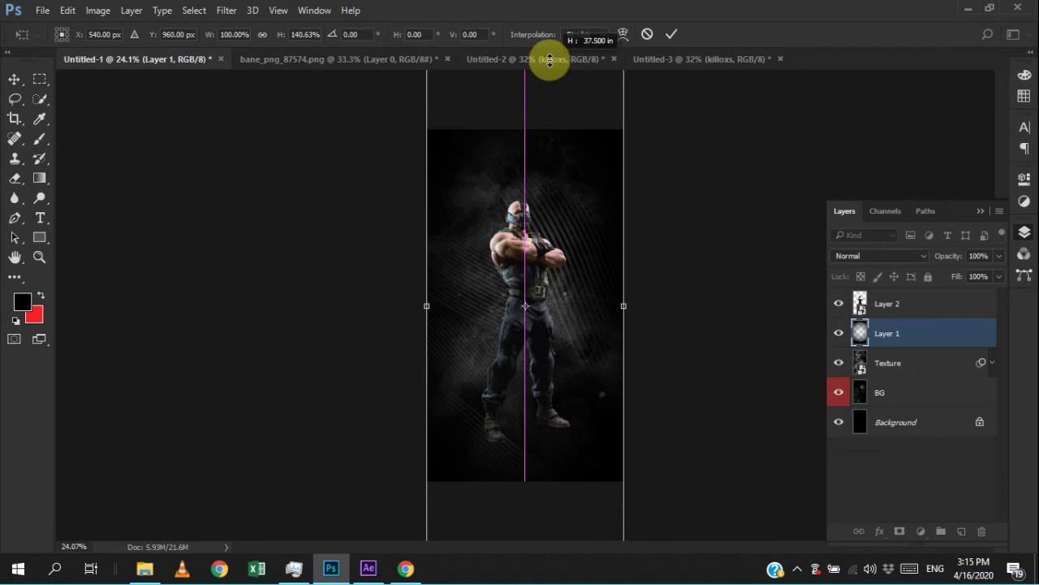
mouse_move(546, 81)
left_mouse_down()
mouse_move(550, 106)
mouse_move(545, 71)
left_mouse_up()
- Commit the Layer 1 stretch and fit the whole poster on screen
key("Return")
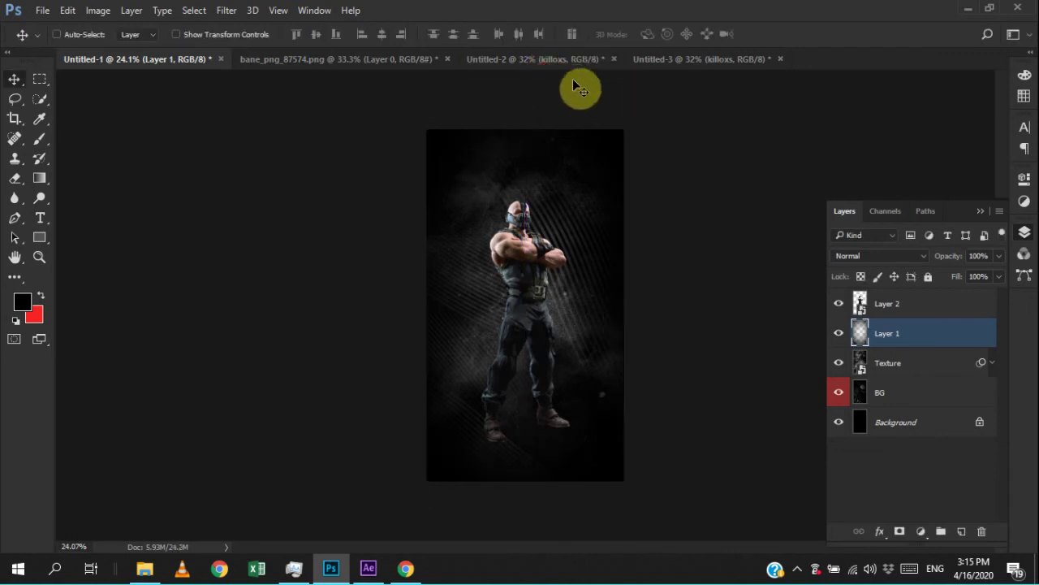
right_click(492, 195)
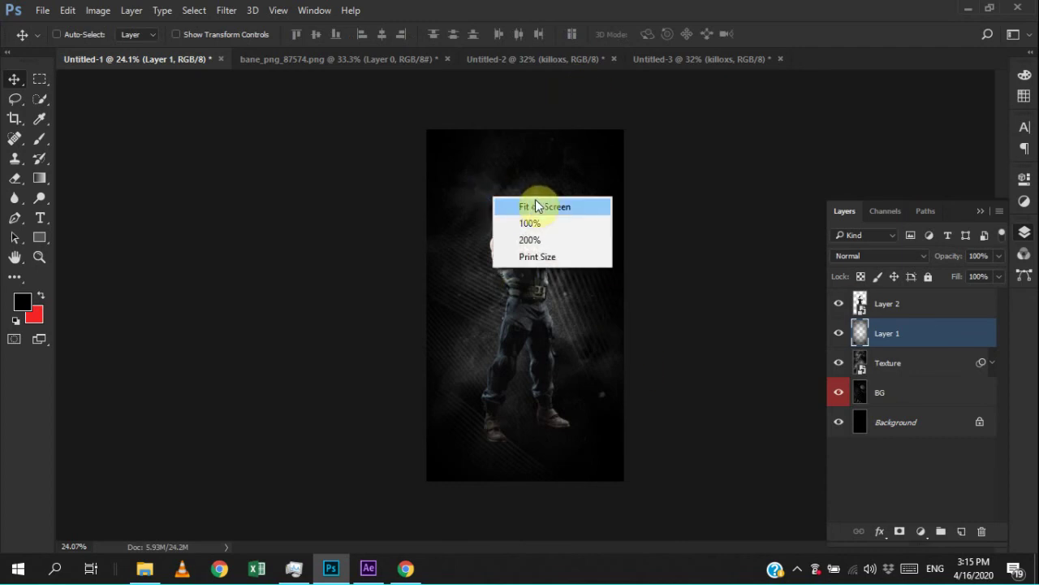
left_click(541, 209)
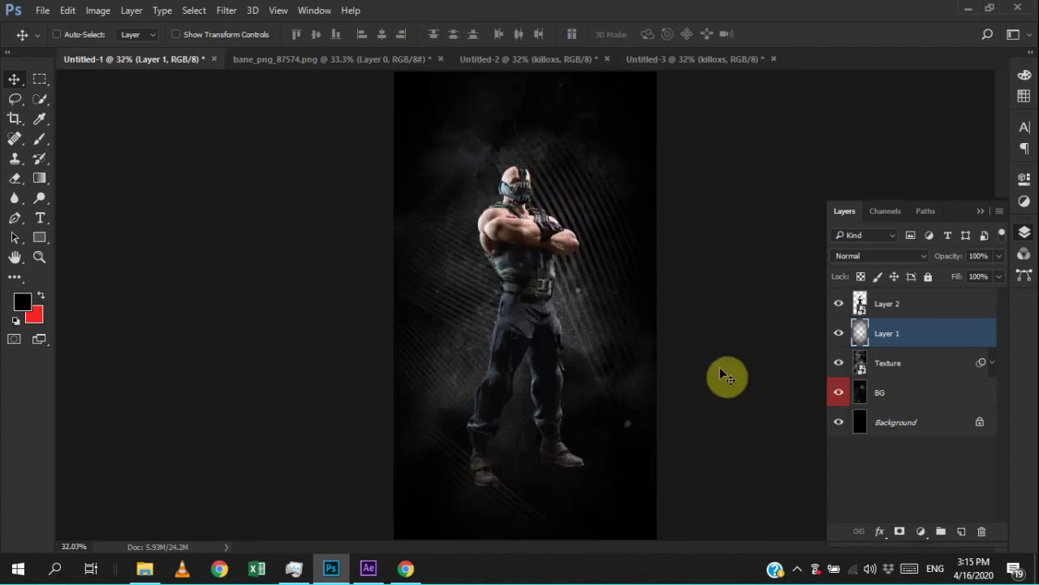
- Toggle Texture, BG and Layer 1 visibility to compare, then zoom into Bane's legs
left_click(835, 363)
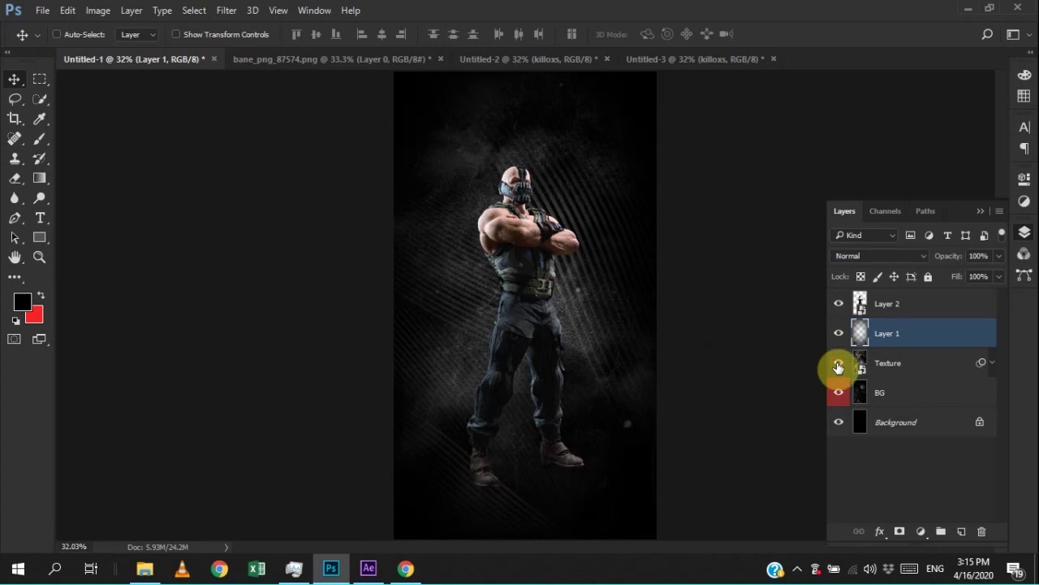
left_click(838, 363)
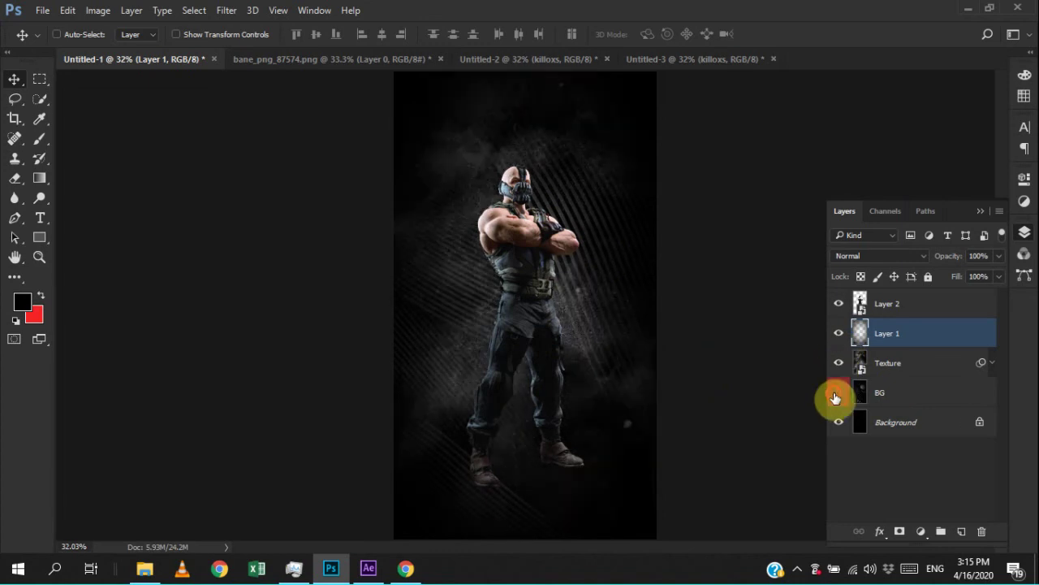
left_click(836, 393)
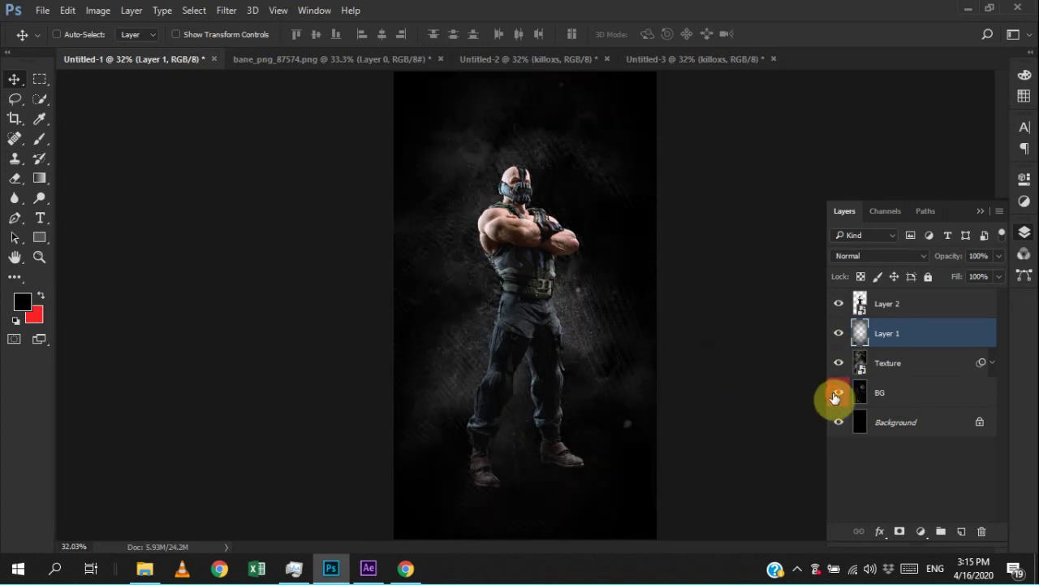
left_click(837, 335)
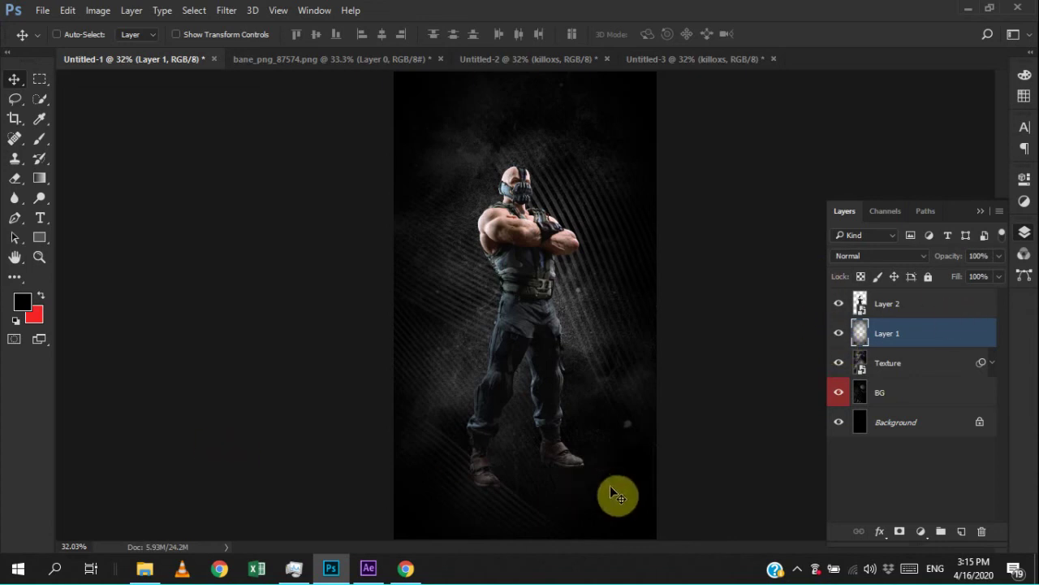
scroll(558, 505, "up", 1)
scroll(558, 504, "up", 2)
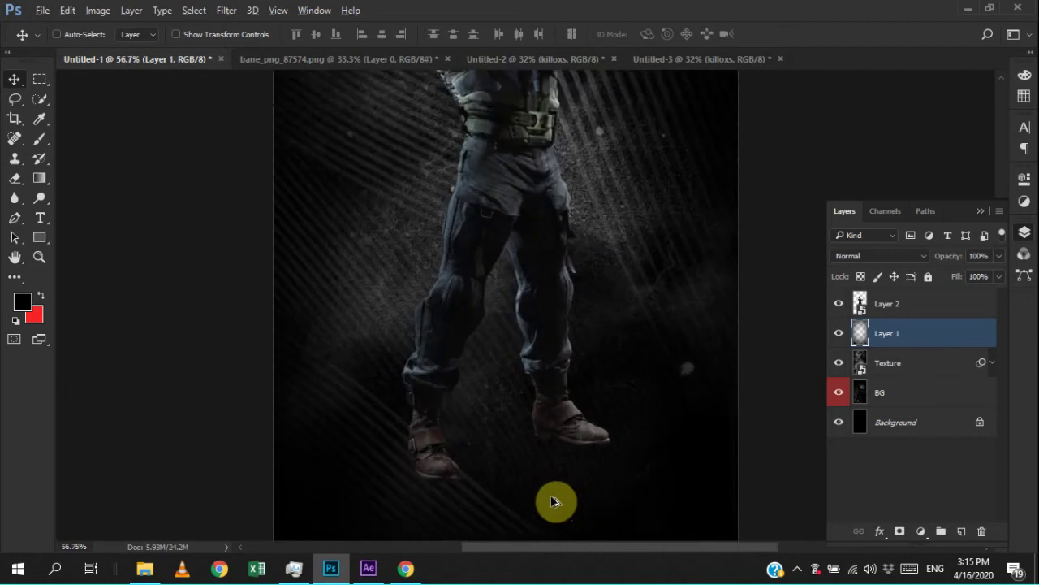
scroll(487, 463, "down", 2)
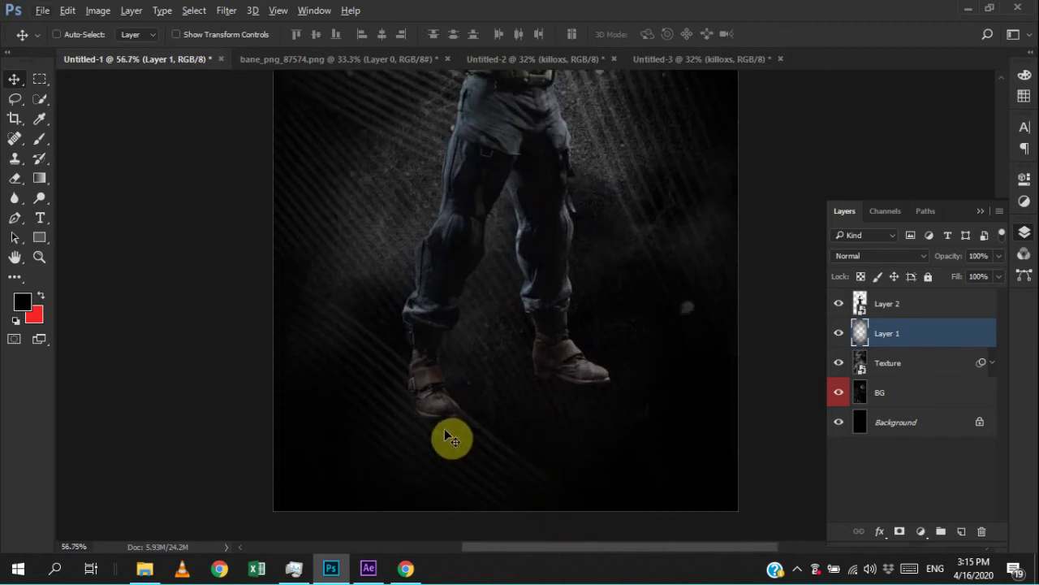
- Add a new layer above Layer 1 named Shadow
left_click(962, 531)
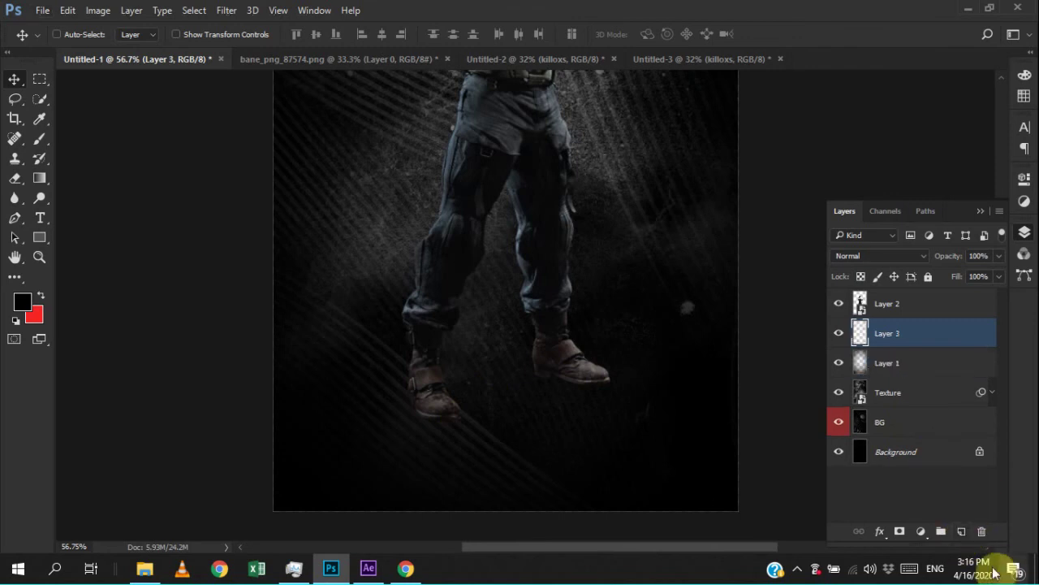
double_click(888, 333)
type("Shadow")
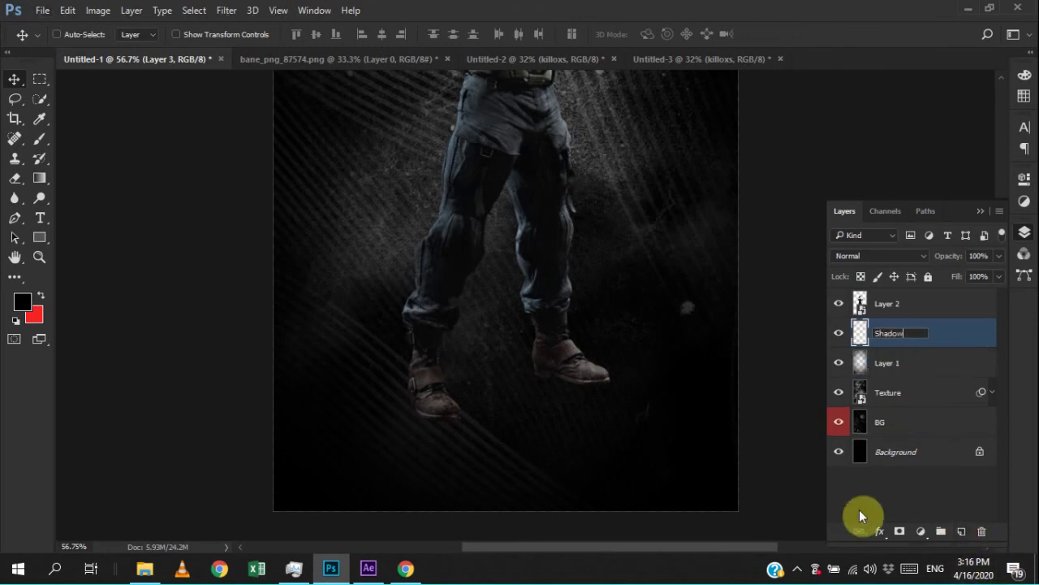
key("Return")
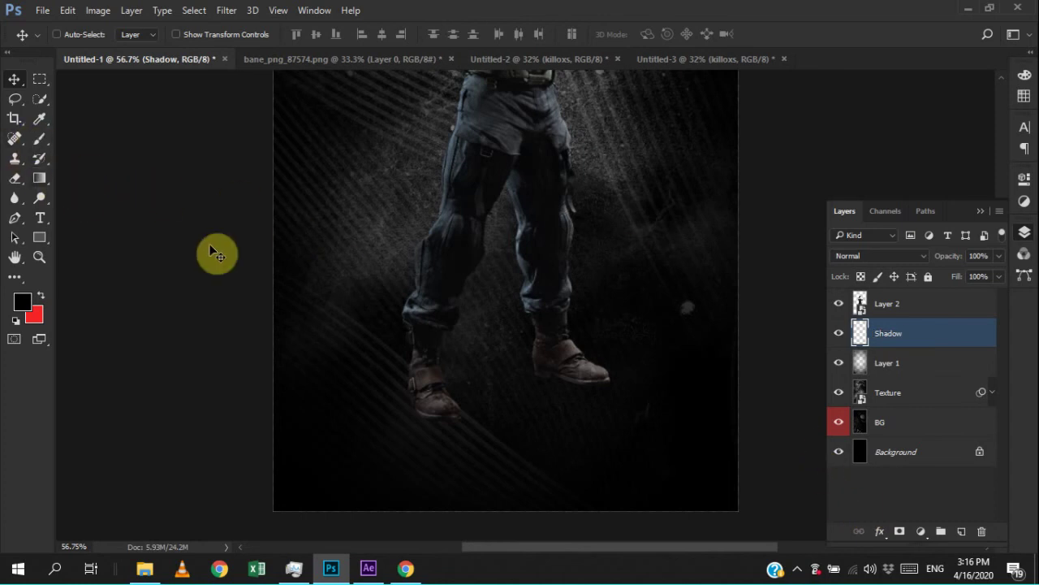
- Paint a soft dark shadow beneath Bane's boots with a 143 px brush
key("b")
left_click_drag(438, 332, 383, 370)
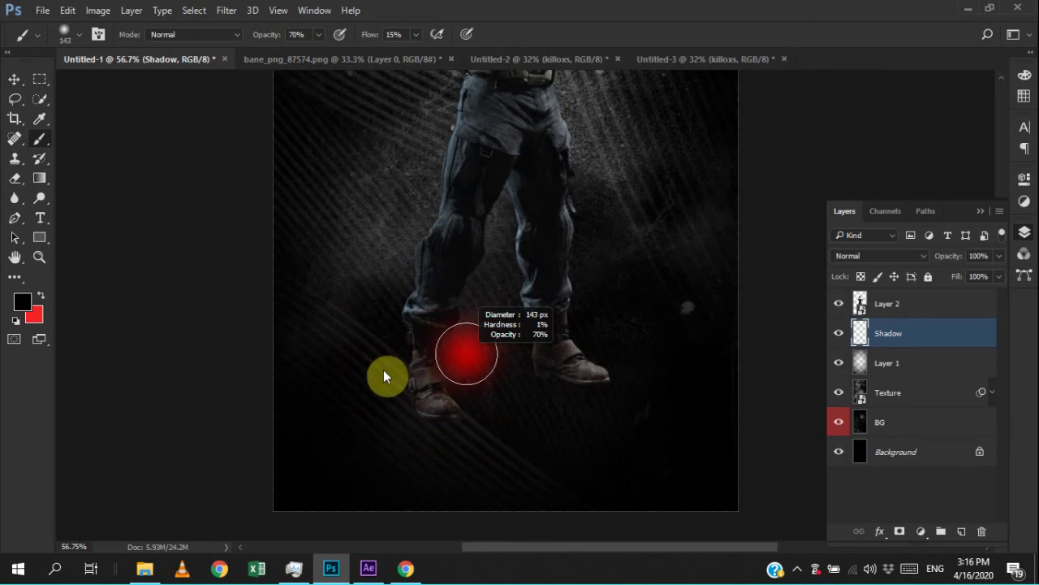
mouse_move(436, 422)
left_mouse_down()
mouse_move(451, 422)
mouse_move(413, 414)
mouse_move(460, 418)
left_mouse_up()
mouse_move(575, 384)
left_mouse_down()
mouse_move(515, 371)
mouse_move(598, 371)
mouse_move(547, 371)
mouse_move(607, 382)
mouse_move(422, 394)
mouse_move(583, 396)
left_mouse_up()
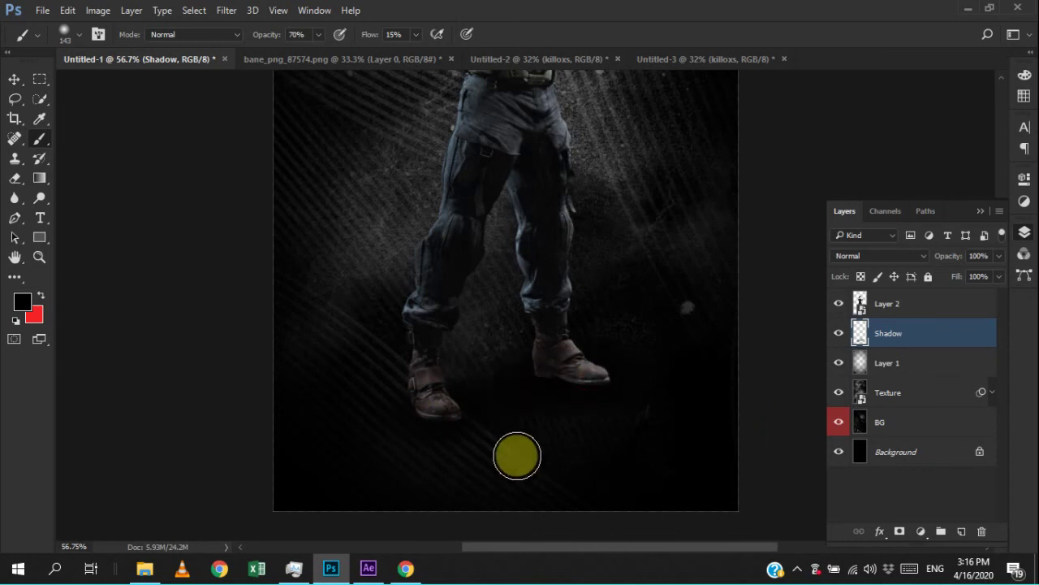
left_click_drag(515, 452, 458, 411)
mouse_move(384, 413)
left_mouse_down()
mouse_move(641, 399)
mouse_move(512, 420)
mouse_move(534, 389)
mouse_move(462, 409)
left_mouse_up()
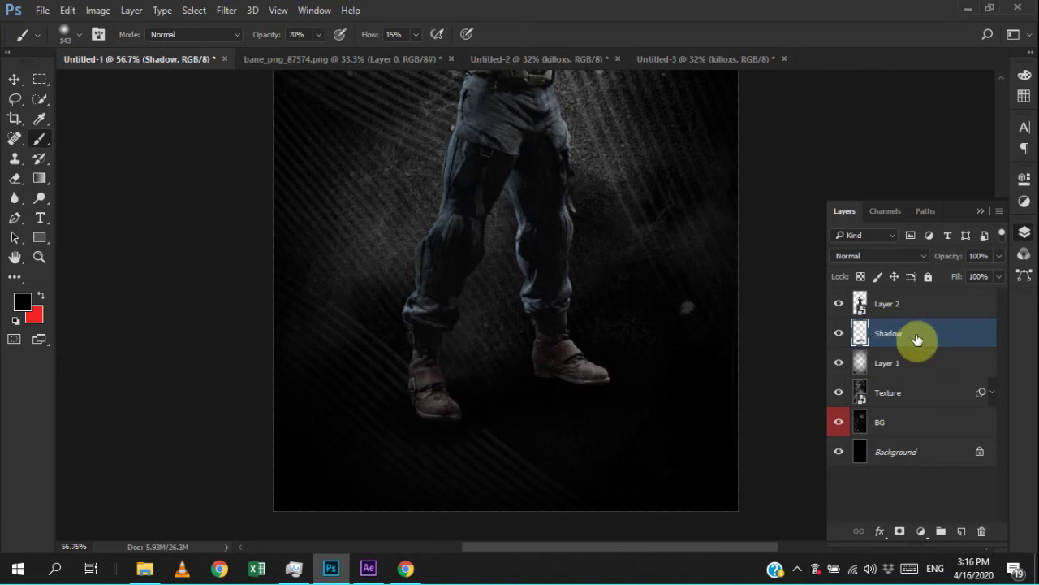
left_click(474, 400)
left_click(388, 380)
- Compare the Shadow layer on and off, set it to 62% opacity, and fit the poster
left_click(840, 333)
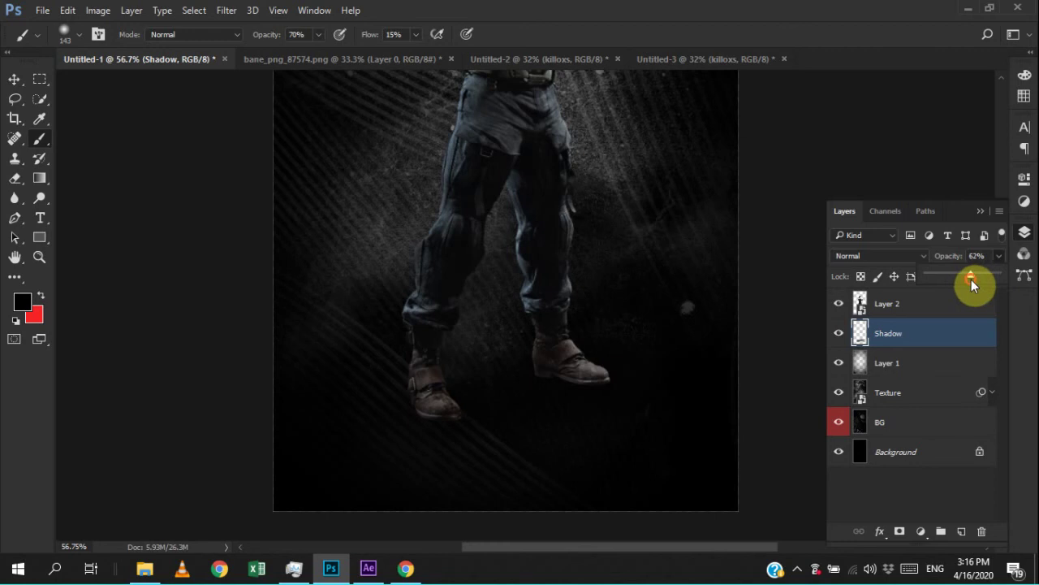
left_click(975, 333)
right_click(483, 246)
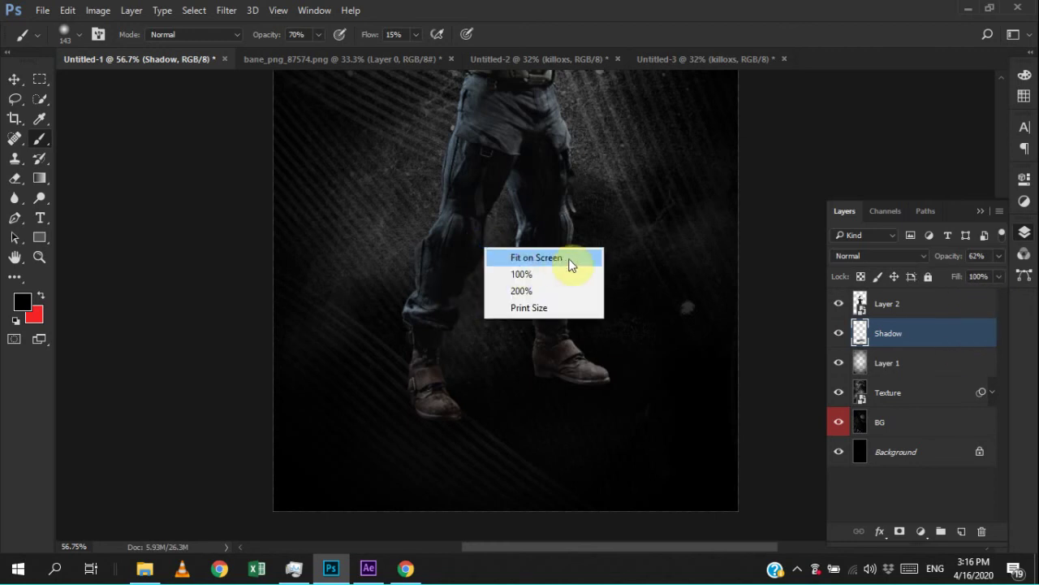
left_click(535, 257)
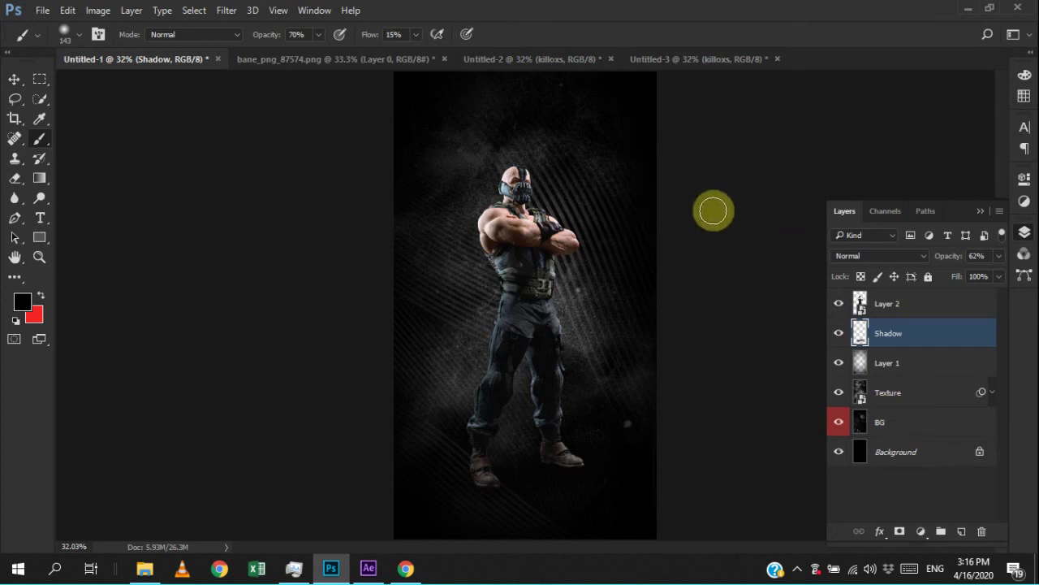
- Drag the sparks image from Untitled-2 into the Untitled-1 poster as a new layer
left_click(312, 59)
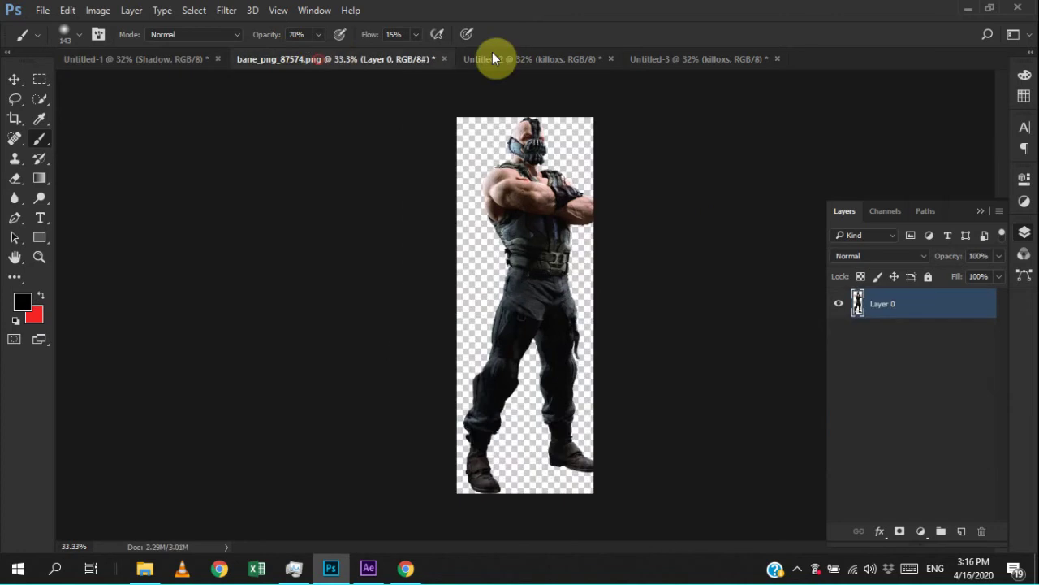
left_click(495, 57)
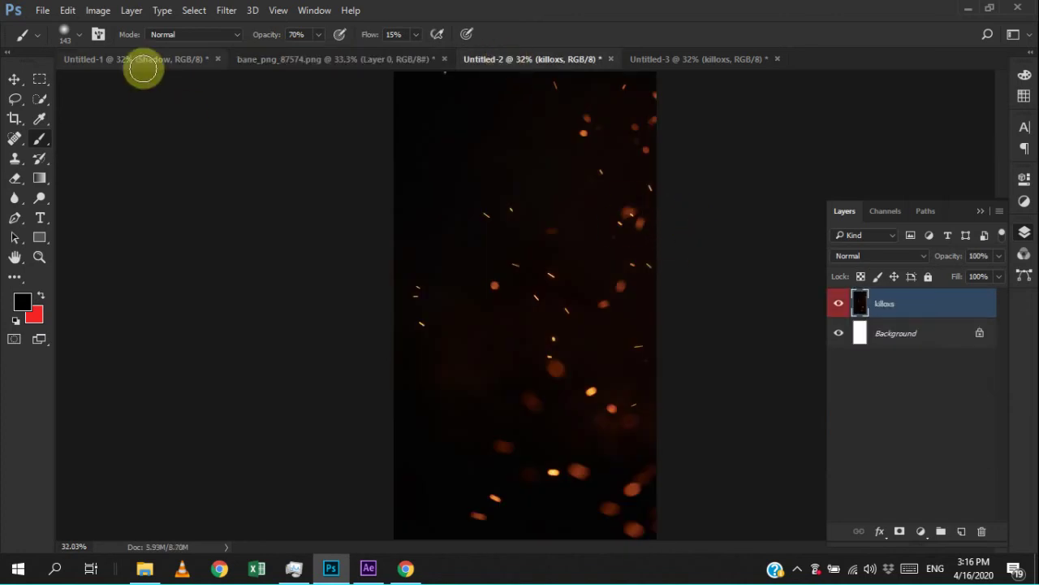
left_click(14, 79)
left_click_drag(634, 225, 164, 60)
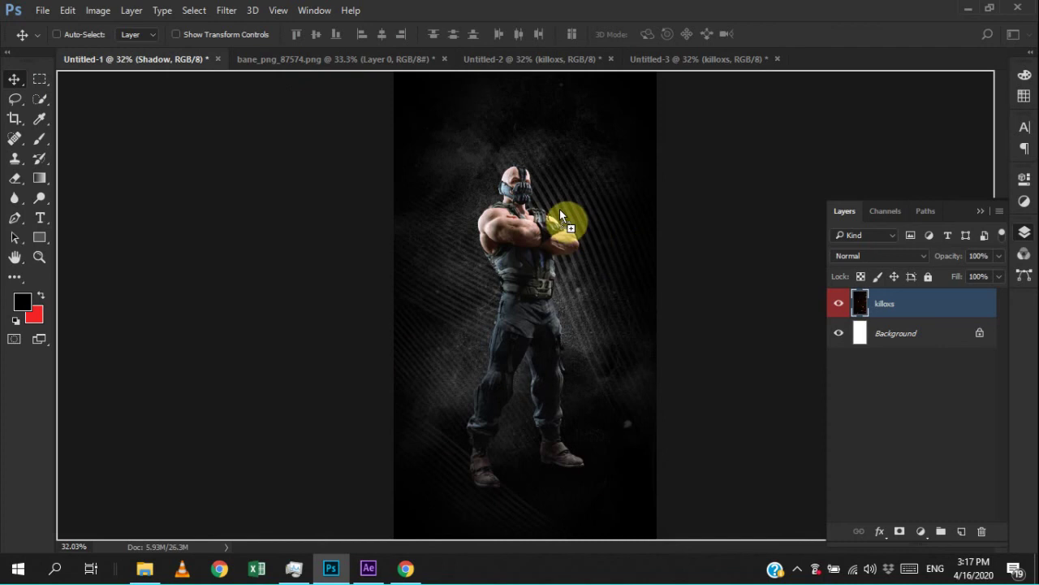
left_click_drag(164, 59, 569, 231)
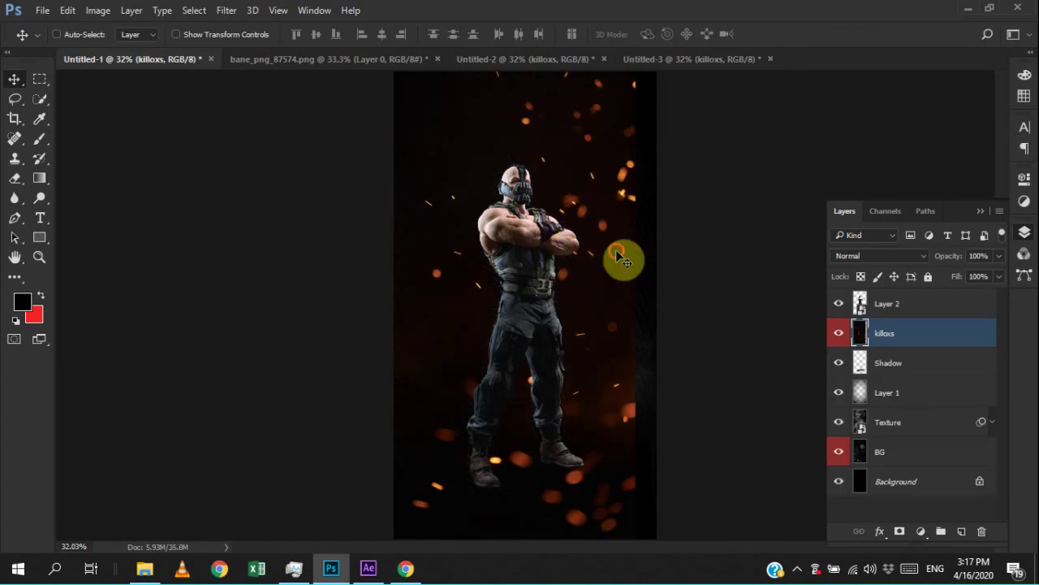
left_click_drag(622, 263, 620, 262)
- Shift the killoxs sparks layer slightly to the right with Free Transform
key("ctrl+minus")
key("ctrl+t")
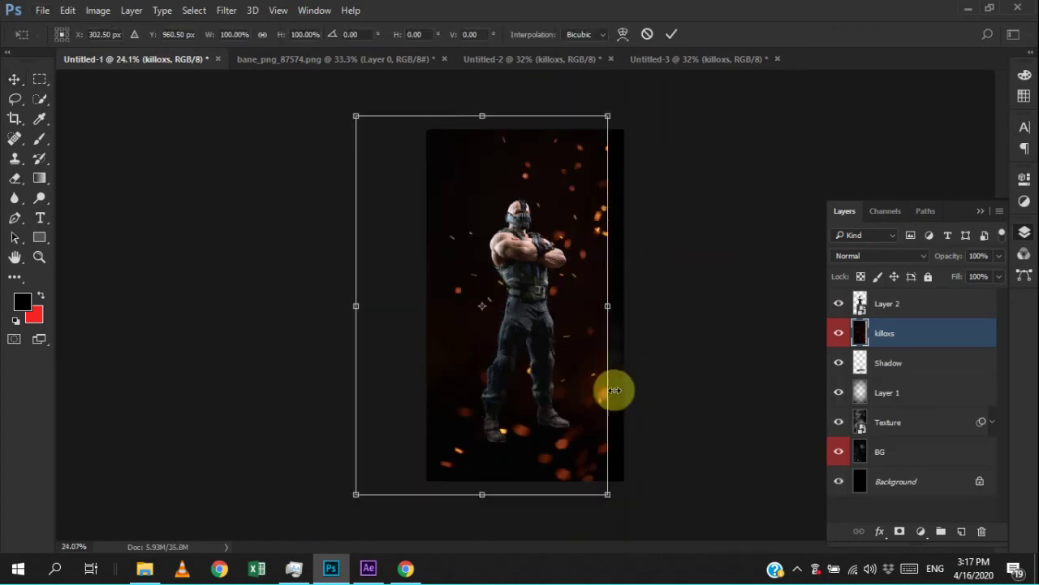
left_click_drag(564, 447, 598, 449)
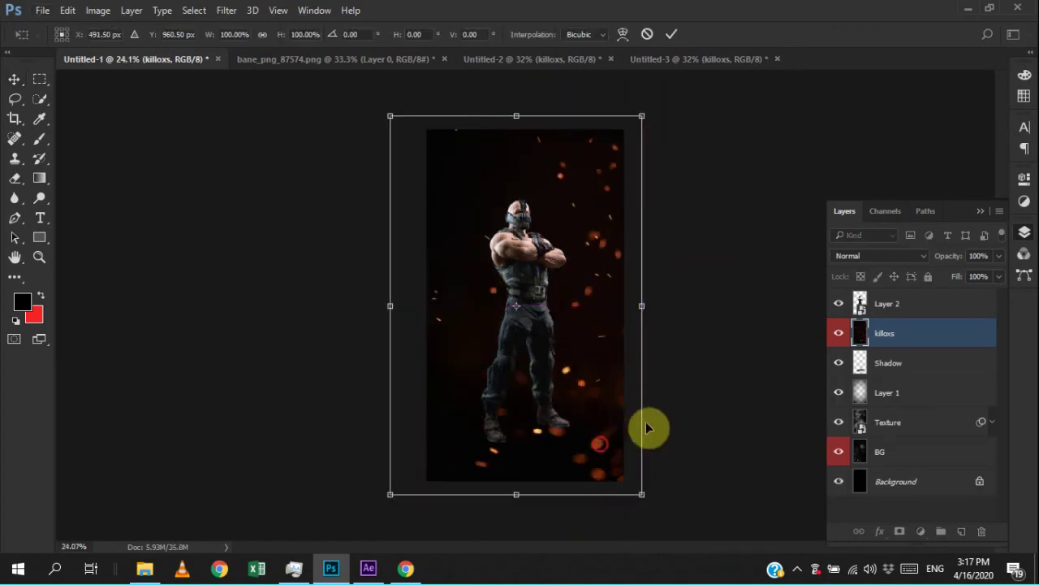
key("Return")
- Stack the killoxs layer above Layer 2 and check it on the fitted poster
left_click(937, 303, "shift")
left_click_drag(937, 298, 937, 301)
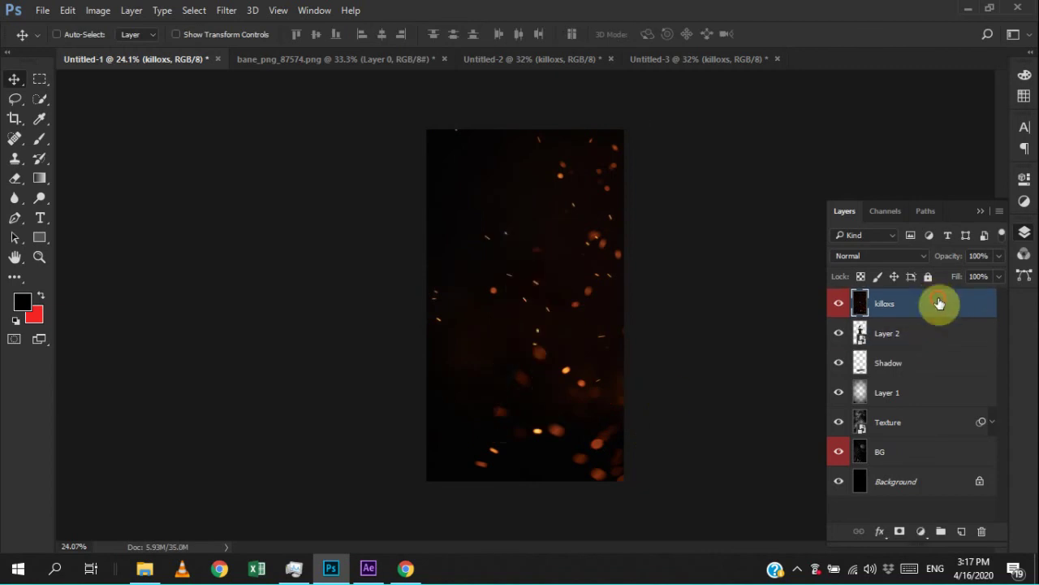
left_click(838, 304)
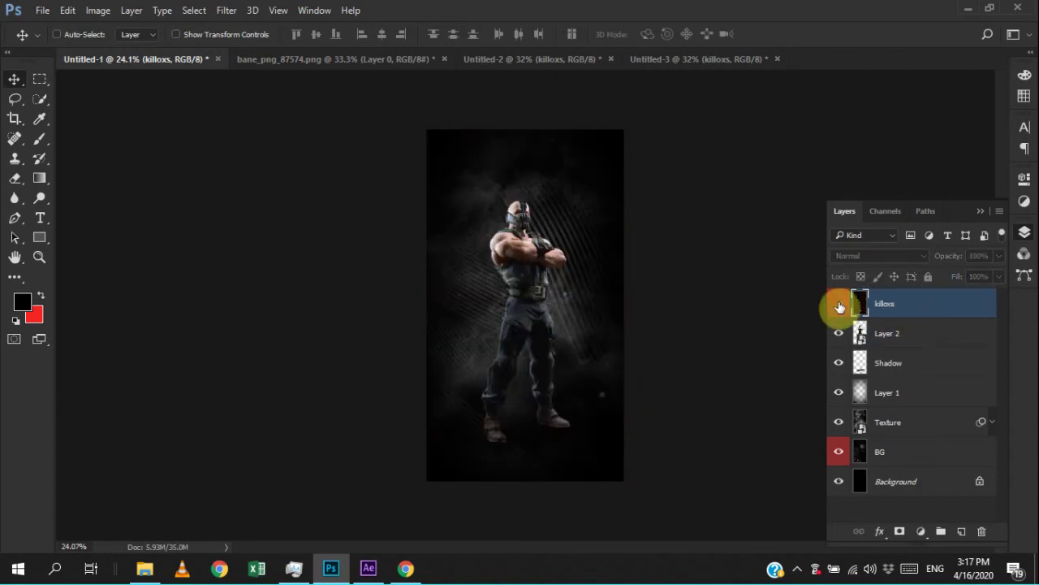
right_click(544, 243)
left_click(554, 249)
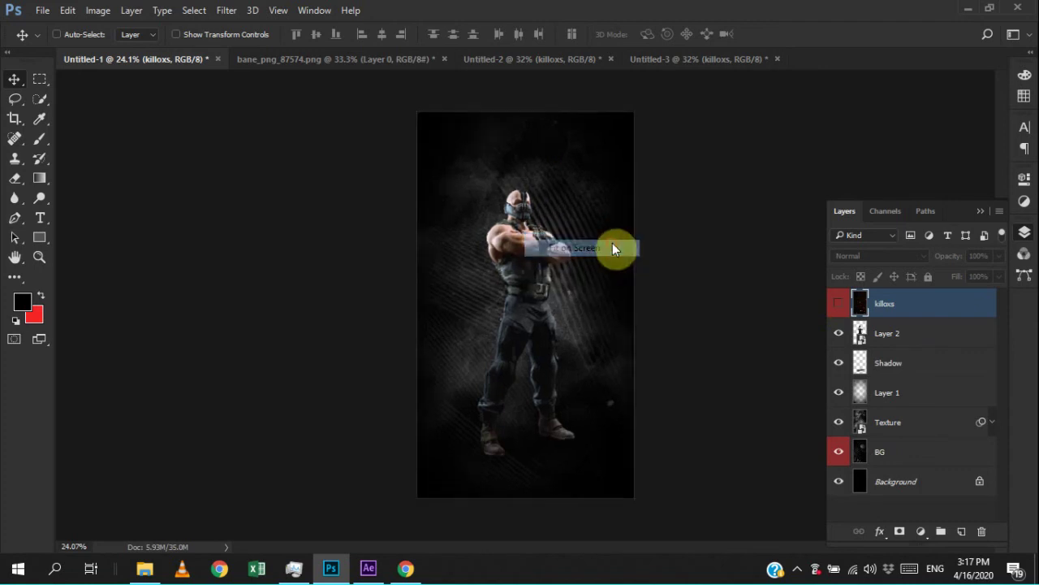
left_click(839, 304)
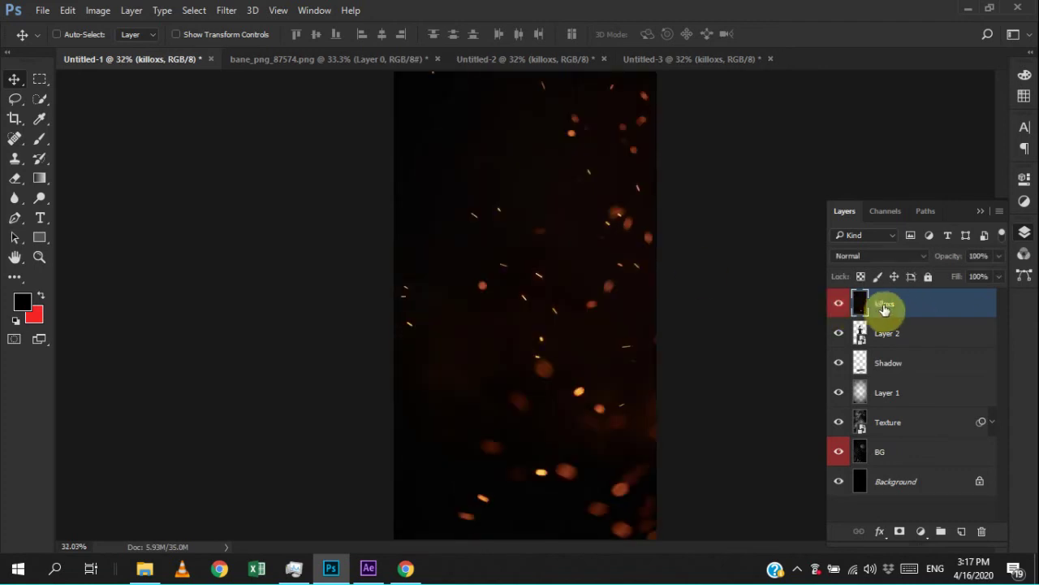
- Rename the killoxs layer to 'Particles'
double_click(885, 304)
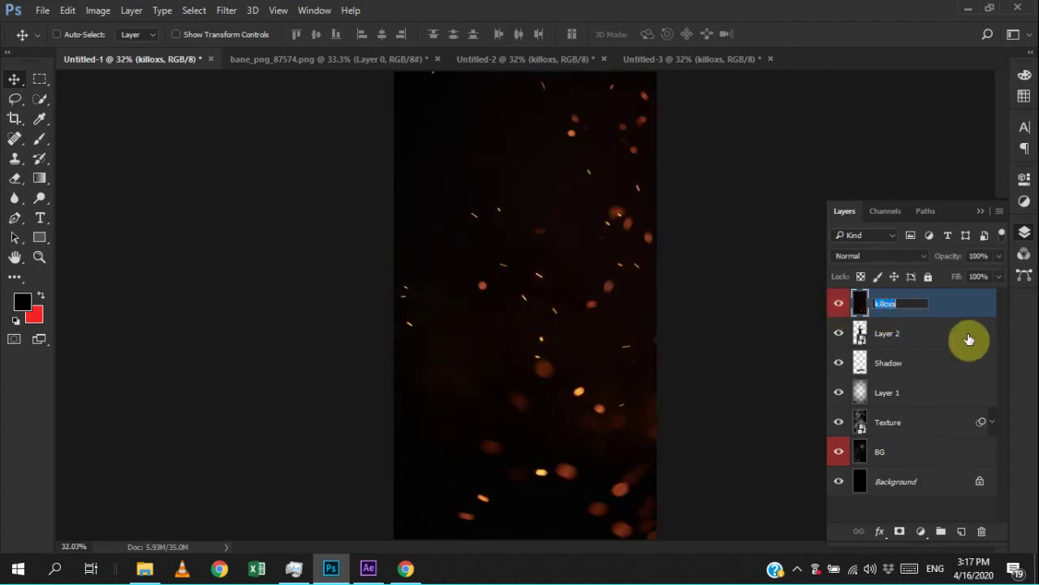
type("Particle")
type("s")
key("Return")
- Set the Particles layer to Screen blending after comparing it with Lighten
left_click(908, 256)
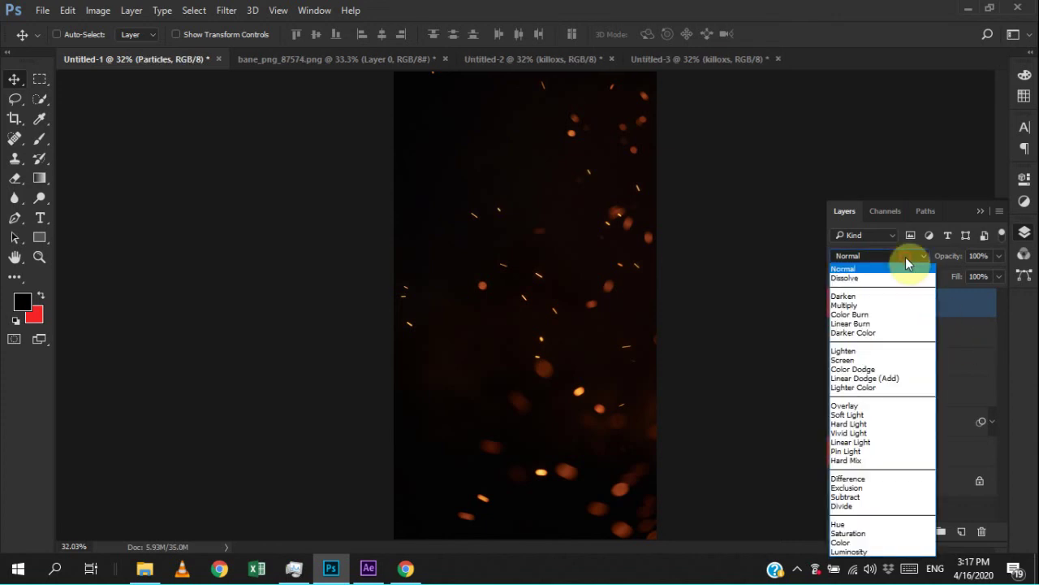
left_click(862, 354)
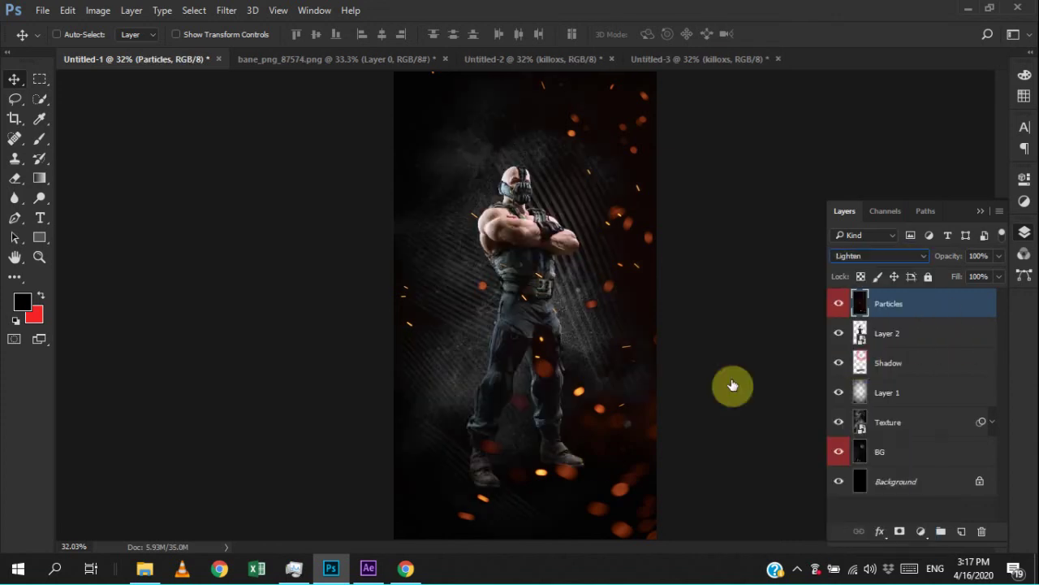
key("Down")
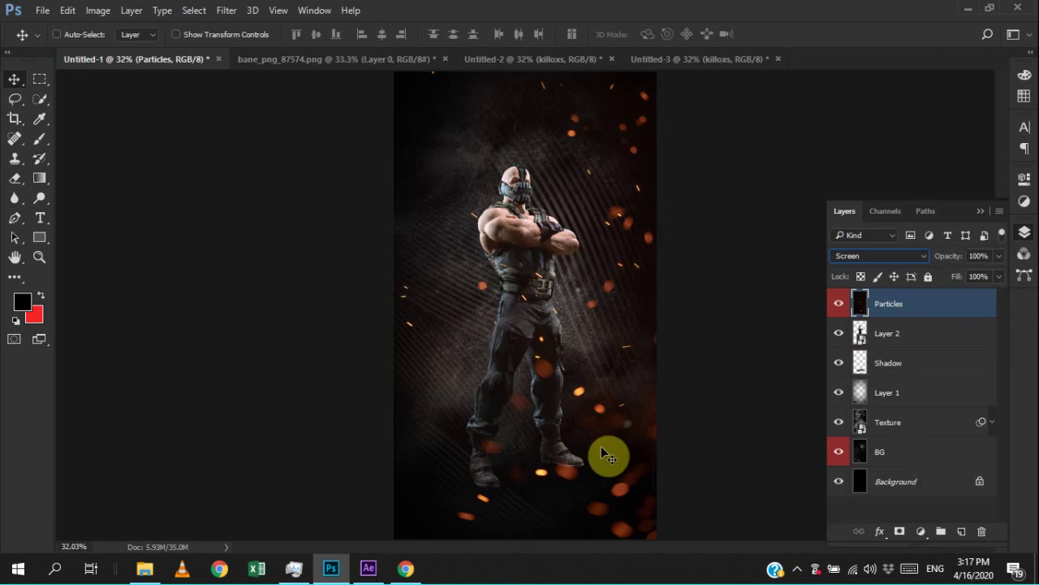
key("Down")
key("Up")
key("Up")
key("Down")
key("Up")
key("Up")
key("Down")
key("Down")
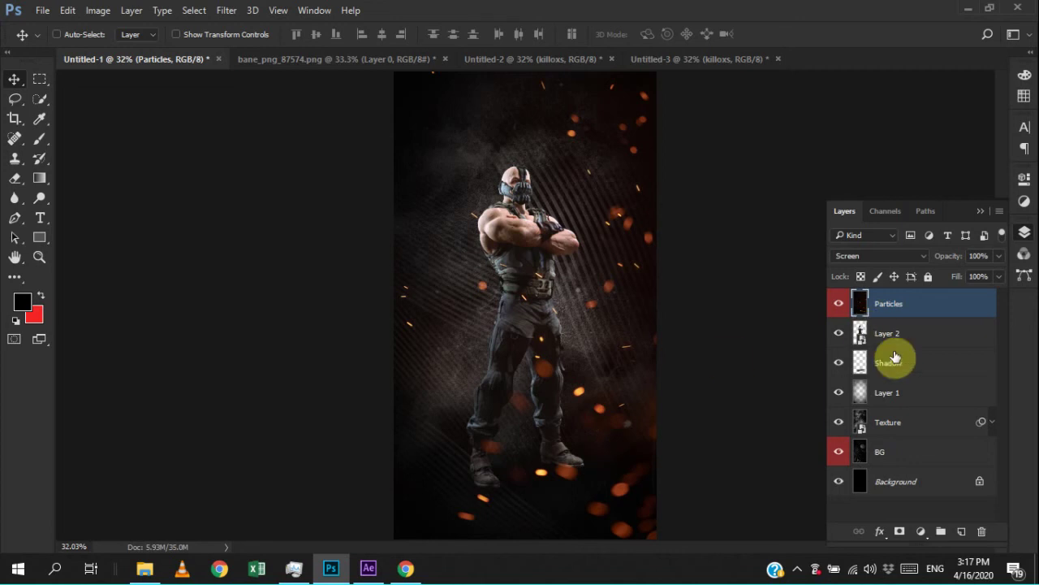
- Toggle the Particles layer's visibility to compare, leaving it hidden
left_click(840, 304)
left_click(841, 305)
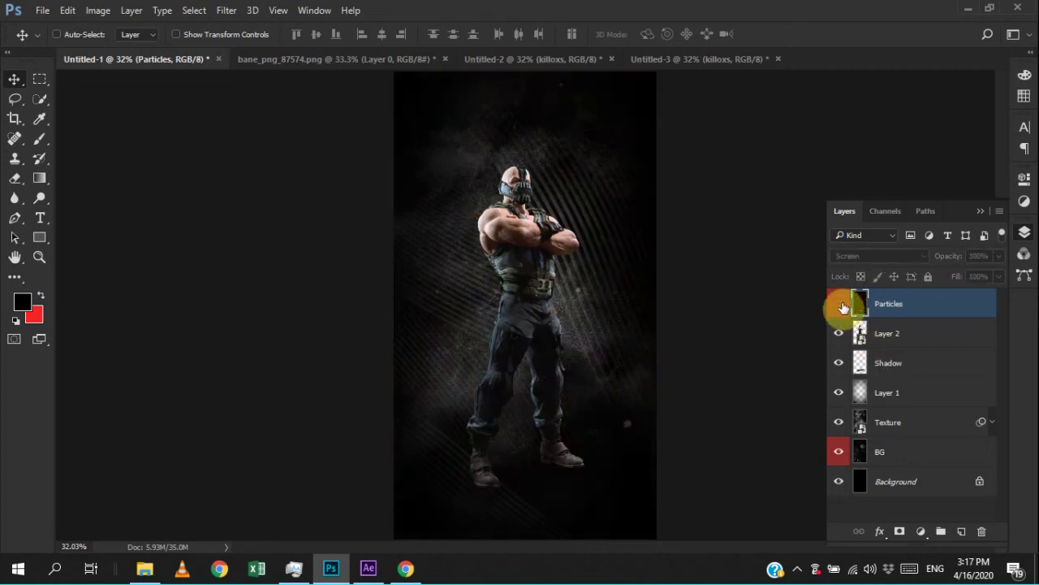
left_click(840, 304)
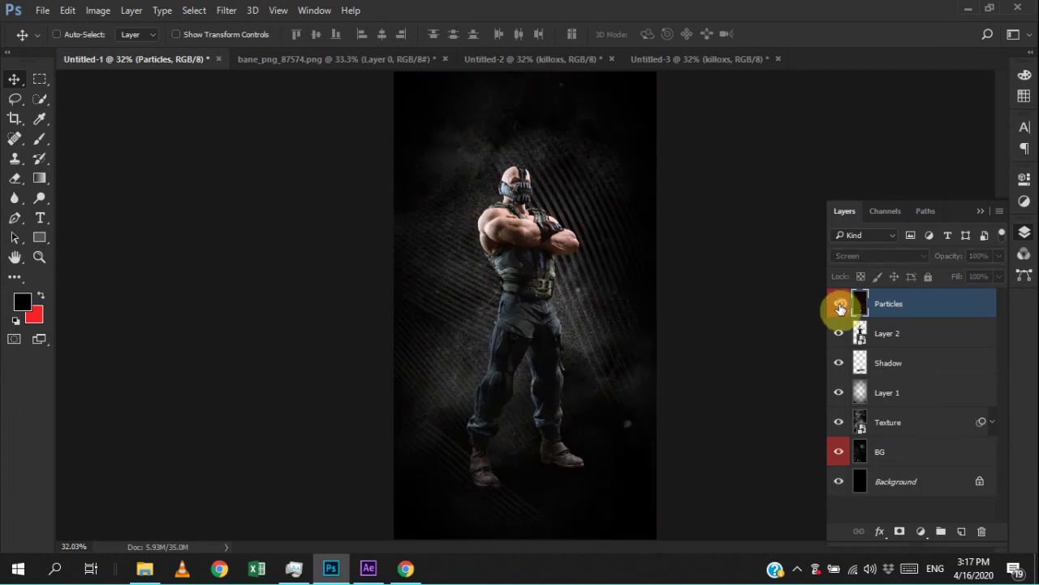
- Rotate the Particles layer about 27°, enlarge it to about 147%, and shift it down-right
scroll(777, 303, "down", 2)
key("ctrl+t")
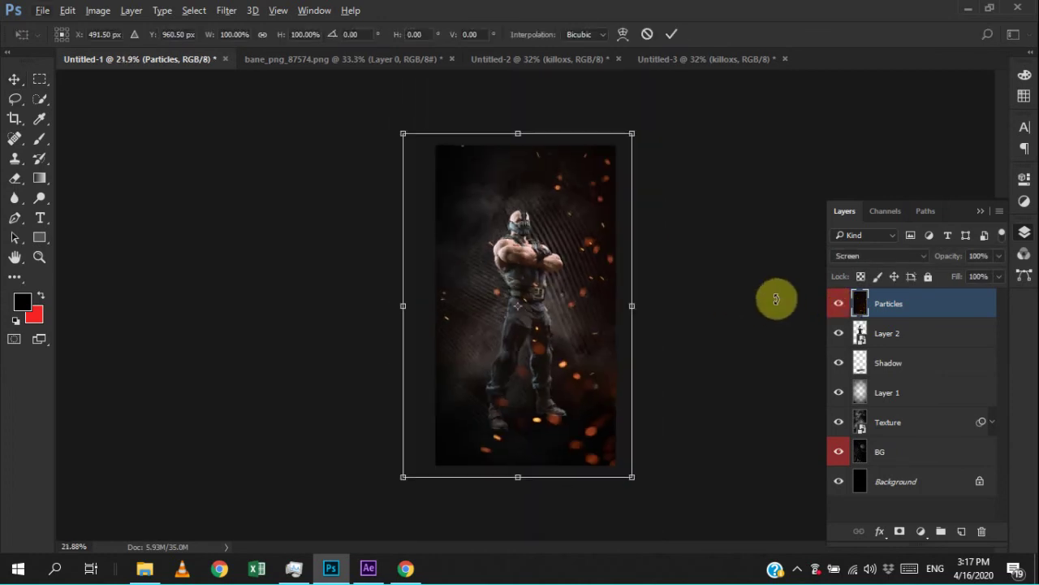
left_click_drag(733, 151, 777, 268)
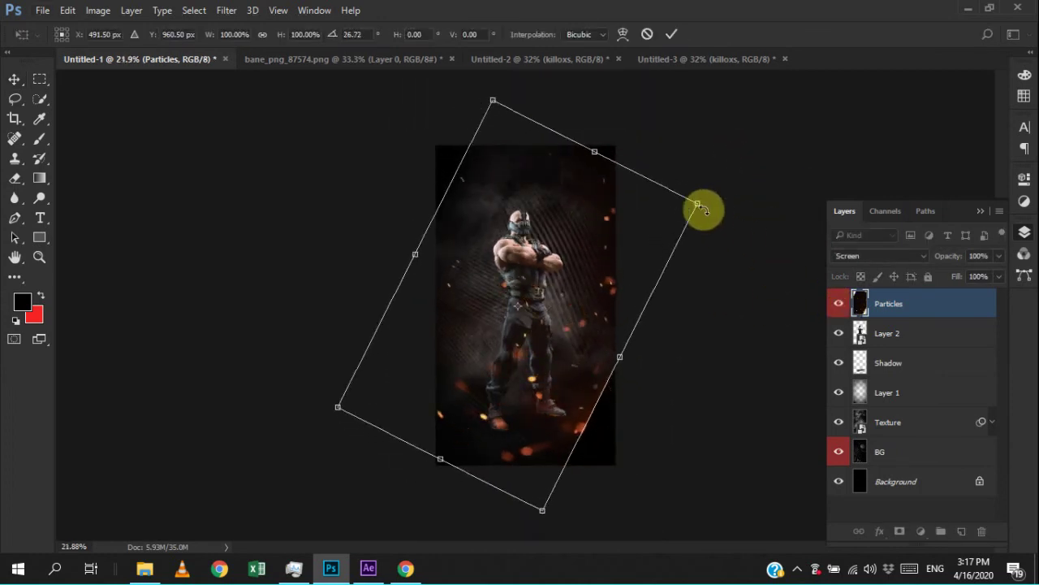
left_click_drag(697, 203, 780, 156)
mouse_move(608, 270)
left_mouse_down()
mouse_move(641, 314)
mouse_move(629, 281)
mouse_move(641, 266)
mouse_move(652, 327)
mouse_move(652, 303)
mouse_move(657, 318)
mouse_move(636, 308)
mouse_move(652, 292)
left_mouse_up()
- Refine the particles to about 30° and reposition them over the canvas, then apply
mouse_move(870, 146)
left_mouse_down()
mouse_move(888, 161)
mouse_move(877, 144)
left_mouse_up()
mouse_move(598, 283)
left_mouse_down()
mouse_move(638, 283)
mouse_move(631, 262)
left_mouse_up()
mouse_move(649, 352)
left_mouse_down()
mouse_move(631, 355)
mouse_move(642, 322)
mouse_move(647, 349)
mouse_move(634, 332)
mouse_move(641, 353)
mouse_move(646, 305)
mouse_move(650, 330)
left_mouse_up()
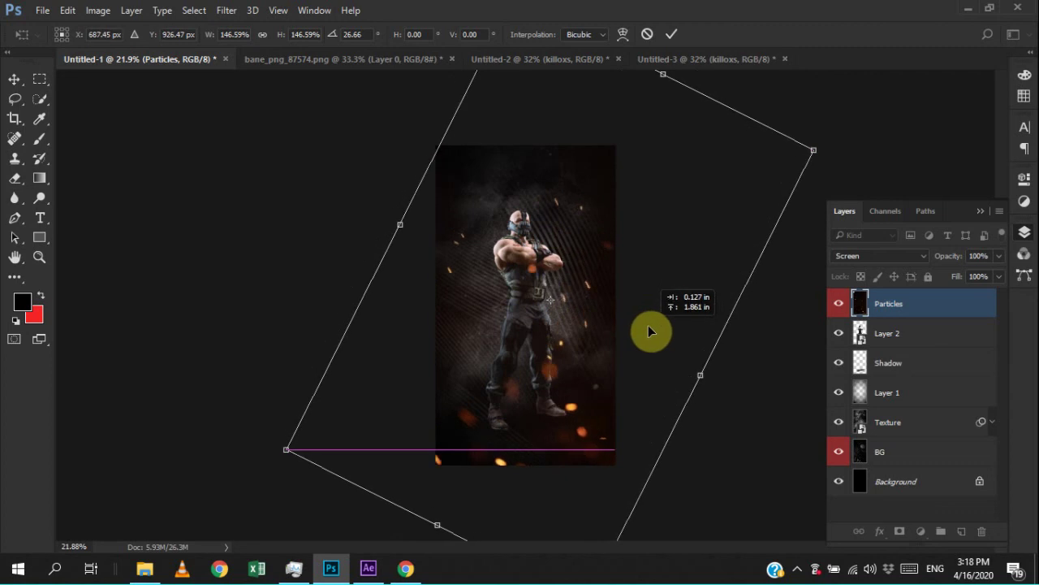
mouse_move(830, 143)
left_mouse_down()
mouse_move(847, 146)
mouse_move(831, 130)
mouse_move(859, 159)
mouse_move(853, 141)
left_mouse_up()
left_click_drag(666, 232, 661, 221)
key("Return")
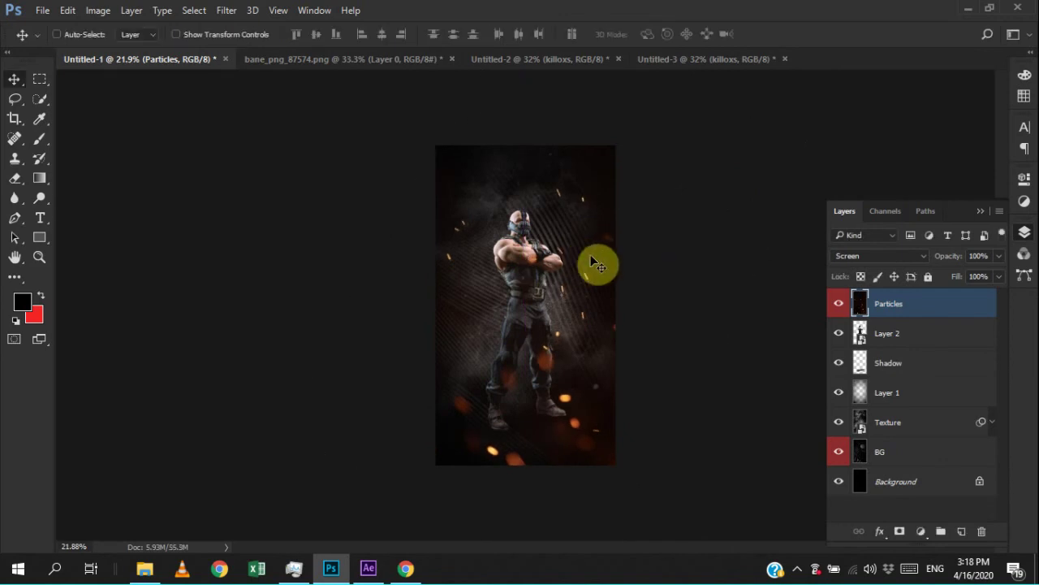
key("ctrl+0")
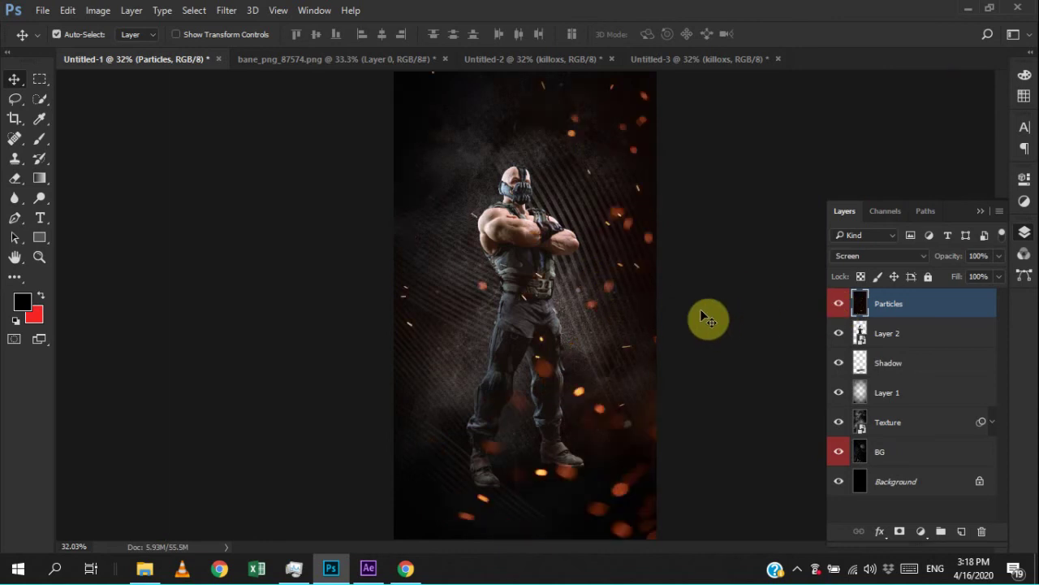
key("ctrl+semicolon")
key("ctrl+semicolon")
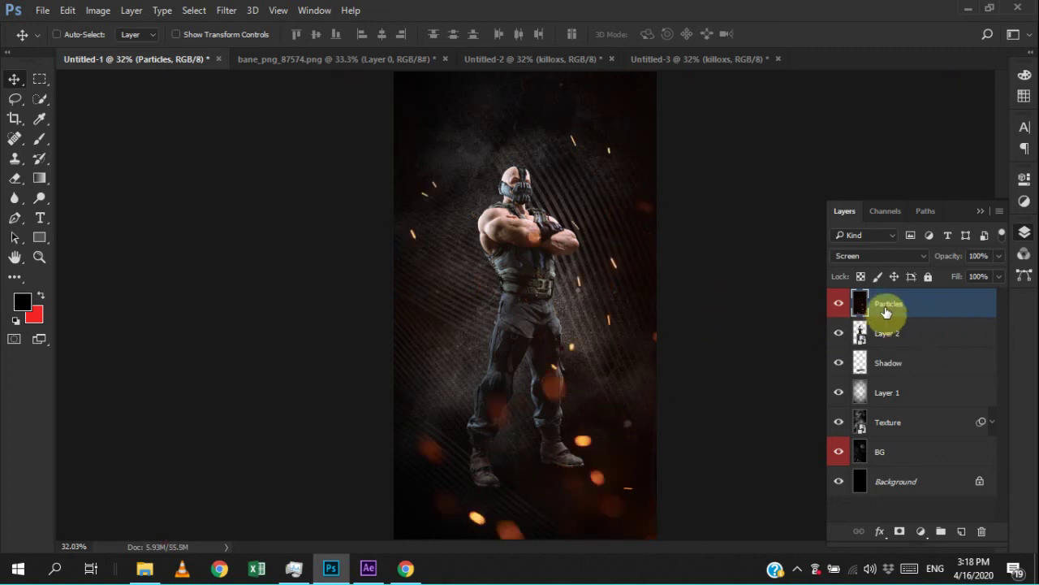
- Drag the flame image from Untitled-3 onto the Bane poster as a new layer
left_click(528, 60)
left_click(708, 60)
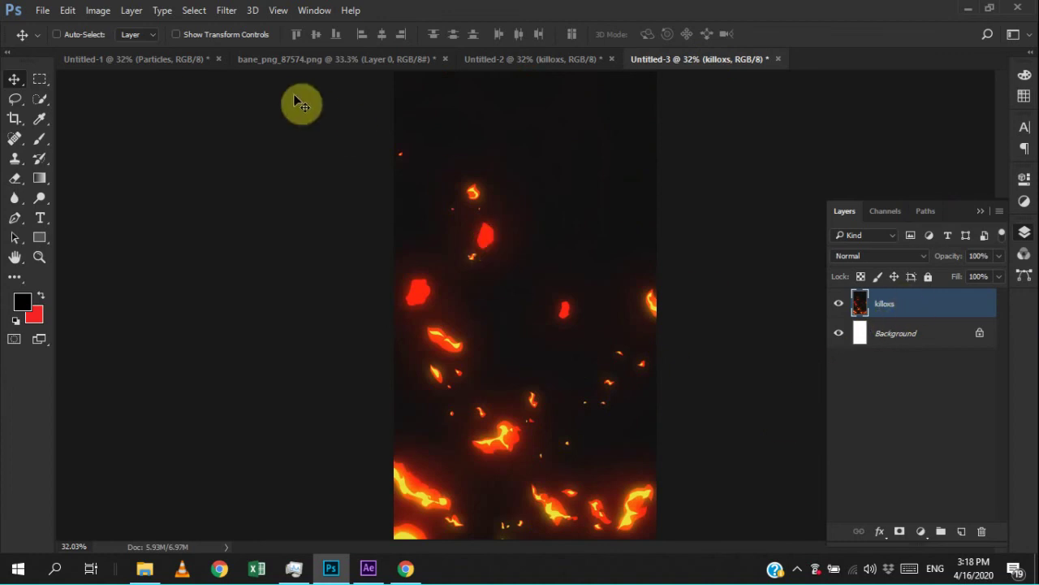
left_click(145, 65)
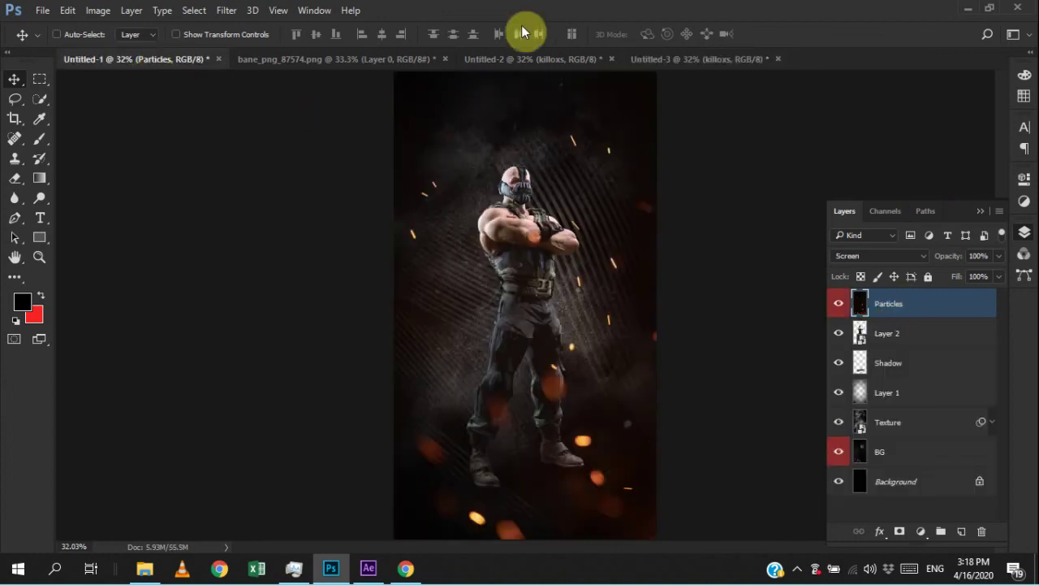
left_click(670, 59)
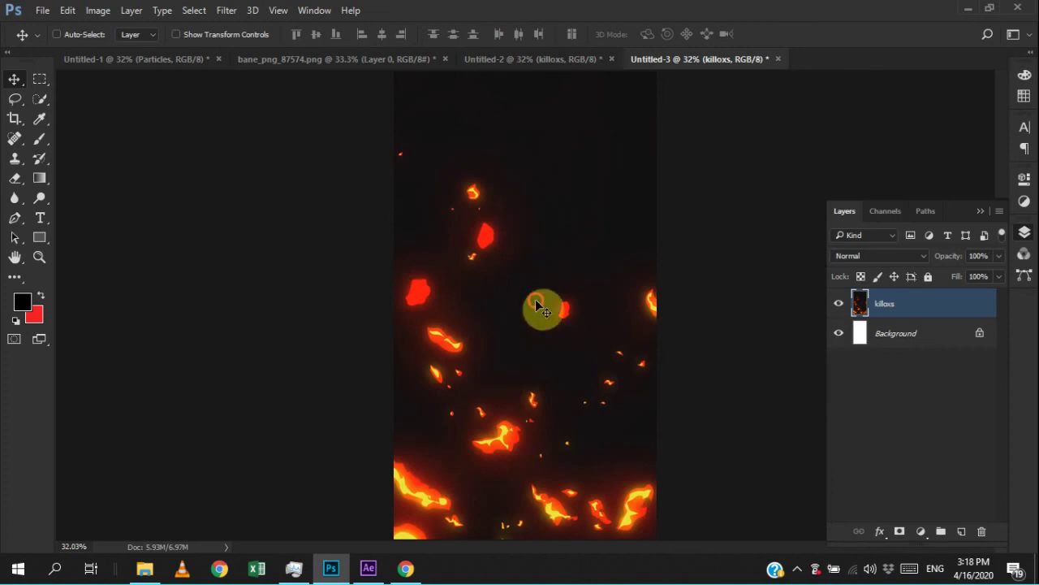
left_click_drag(536, 299, 568, 212)
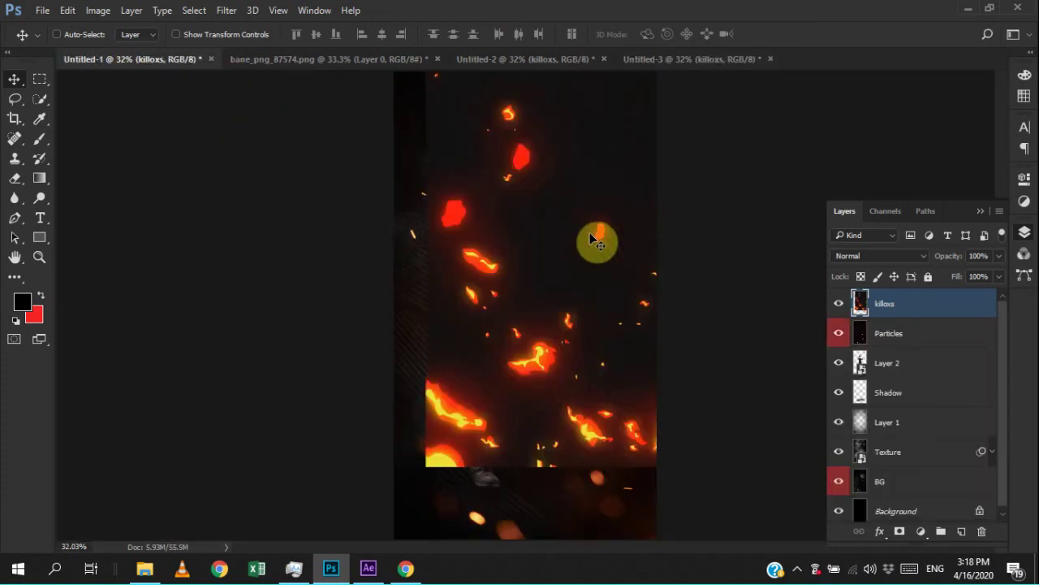
left_click_drag(573, 221, 385, 124)
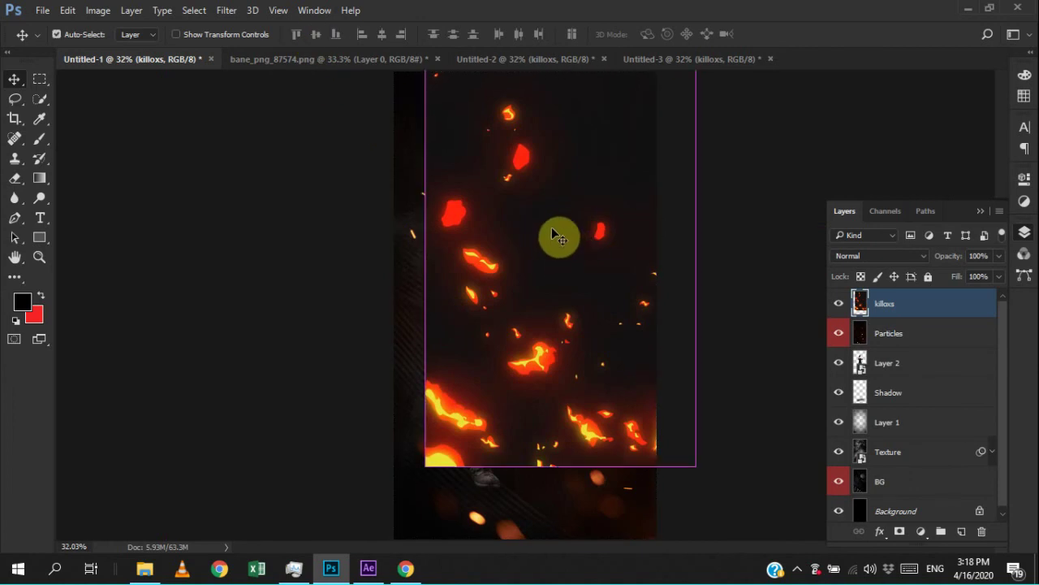
- Align the flame layer to the canvas bottom and horizontal centre
key("ctrl+a")
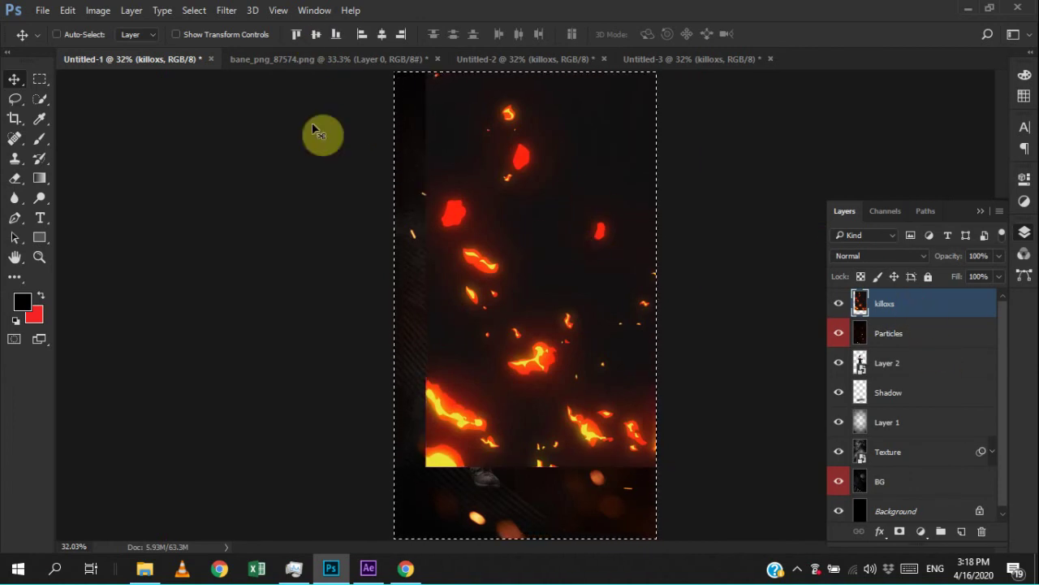
left_click(335, 34)
left_click(381, 34)
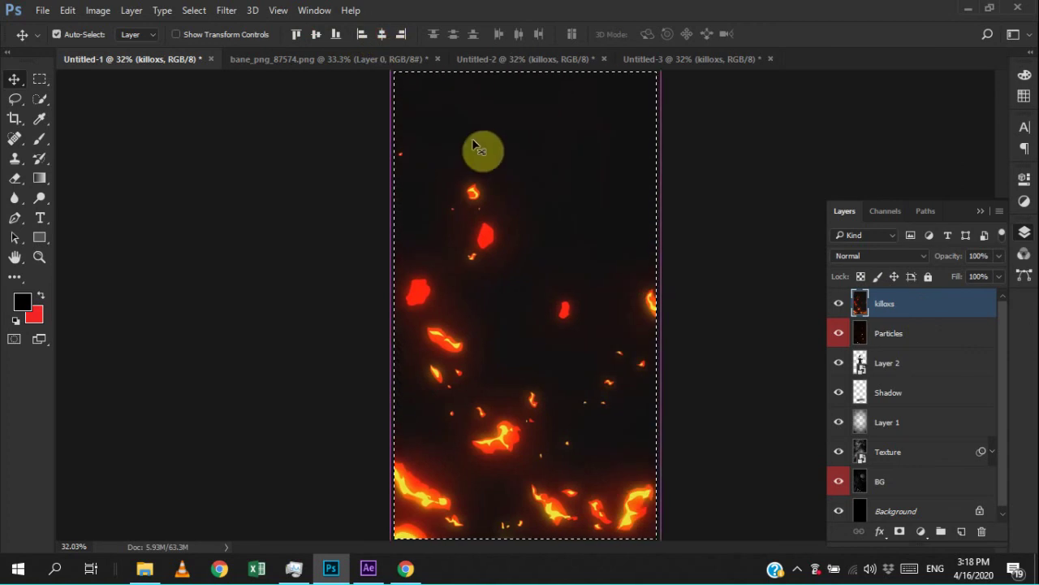
key("ctrl+d")
- Rename the flame layer to 'Fire' and Layer 2 to 'Character'
double_click(885, 304)
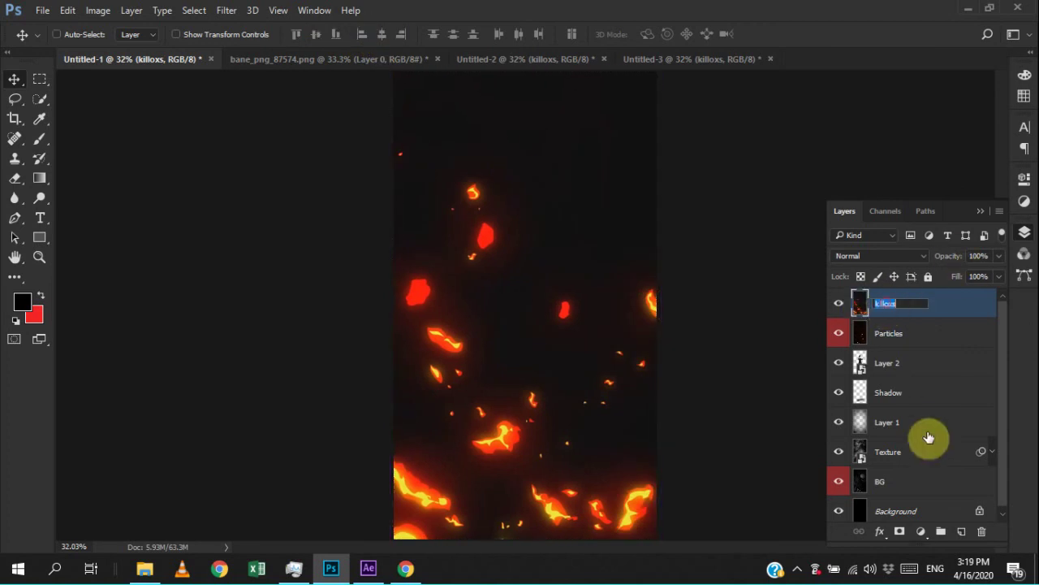
type("Fire")
key("Return")
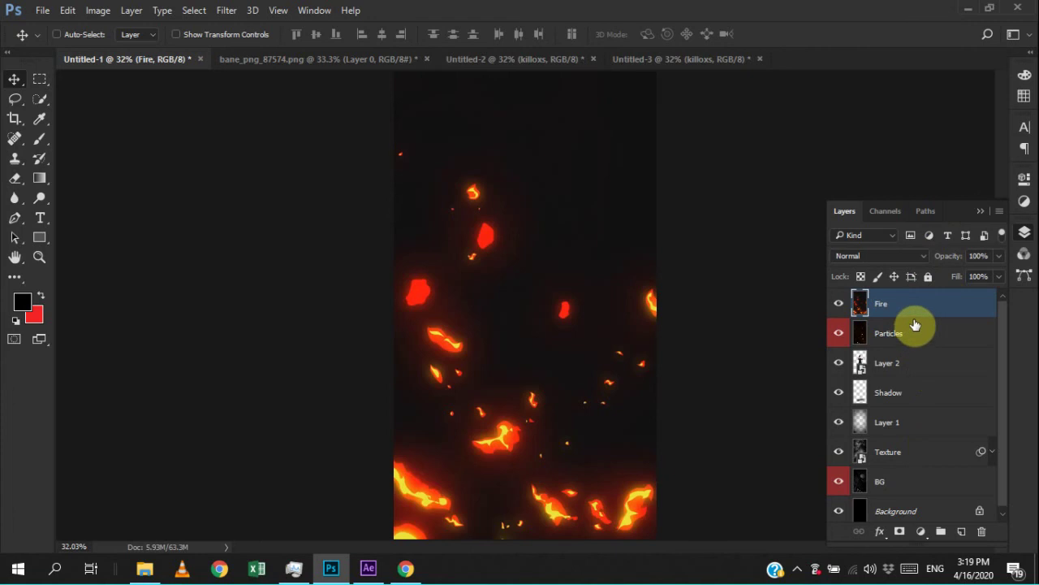
double_click(889, 364)
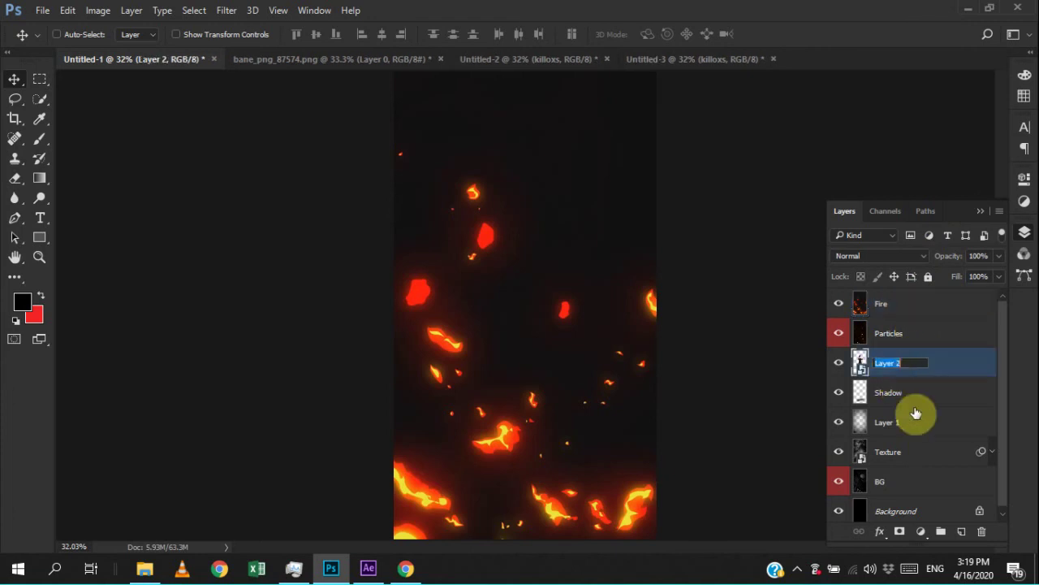
type("Characte")
type("r")
key("Return")
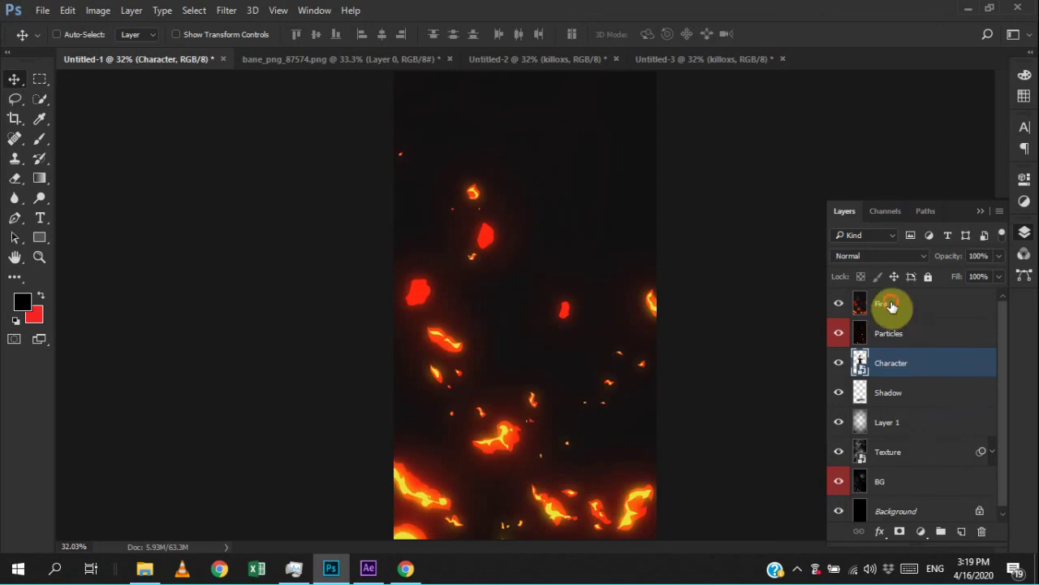
- Set the Fire layer's blend mode to Screen, comparing it against Lighten
left_click(889, 304)
left_click(894, 257)
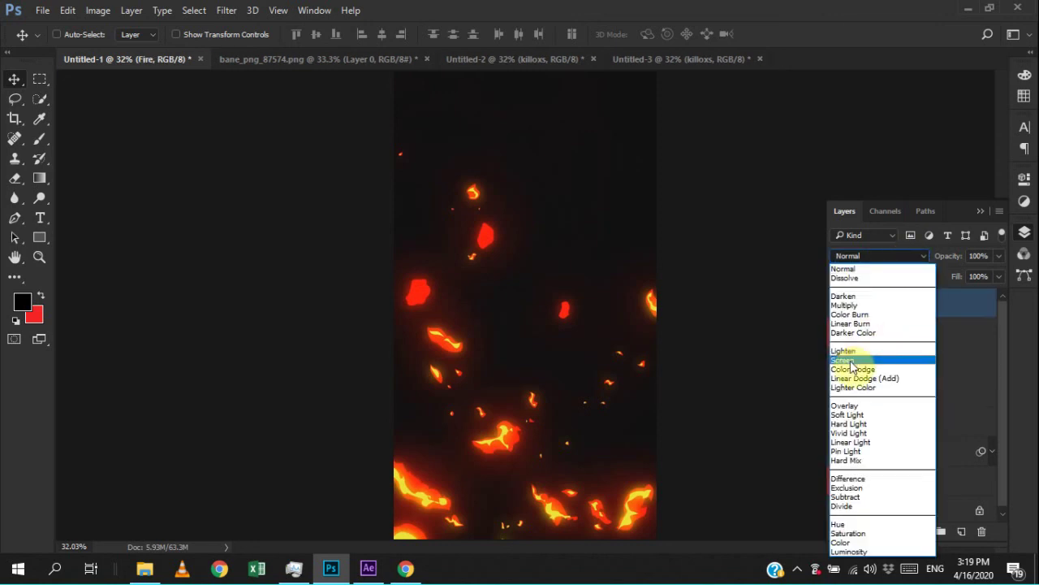
left_click(847, 350)
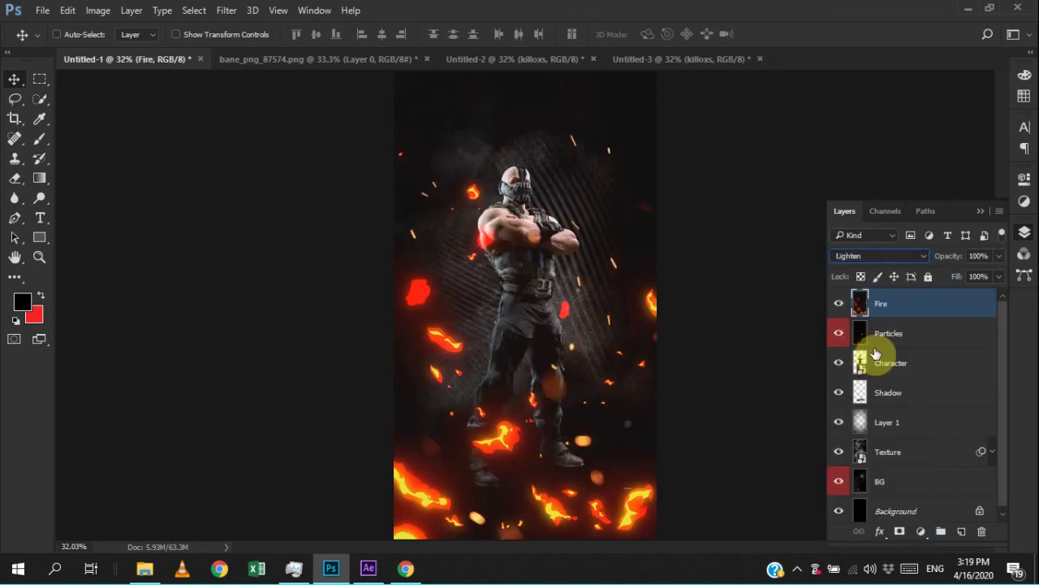
key("Down")
key("Up")
key("Down")
key("Up")
key("Down")
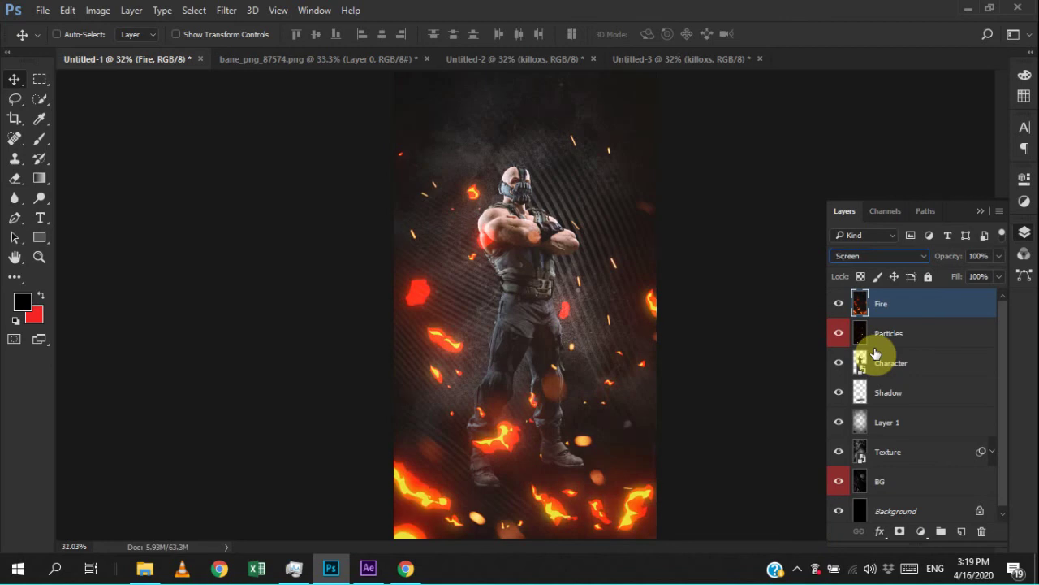
key("Up")
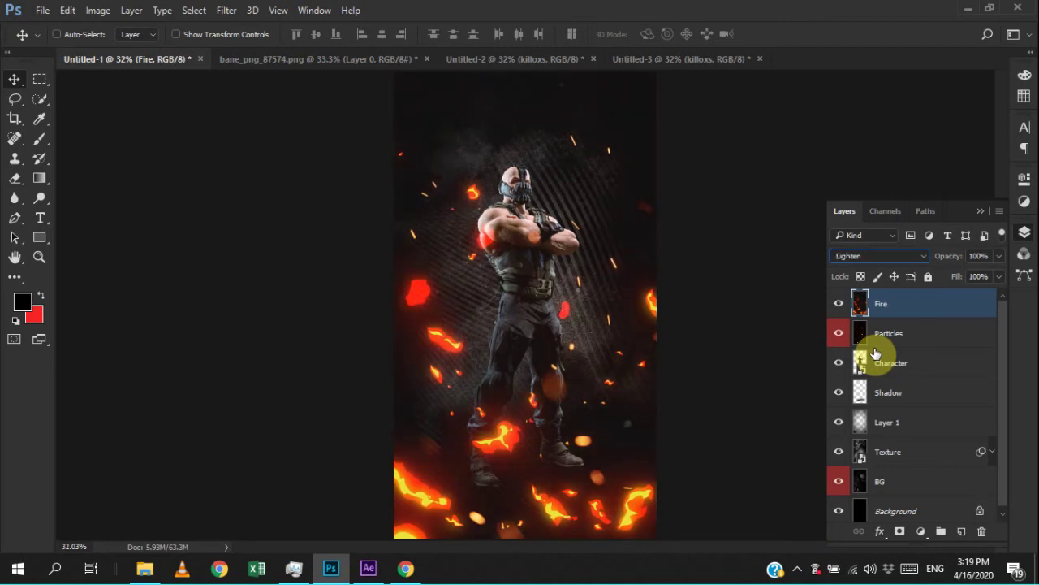
- Try Lighten and Color Dodge on the Fire layer, then settle on Screen blending
key("Up")
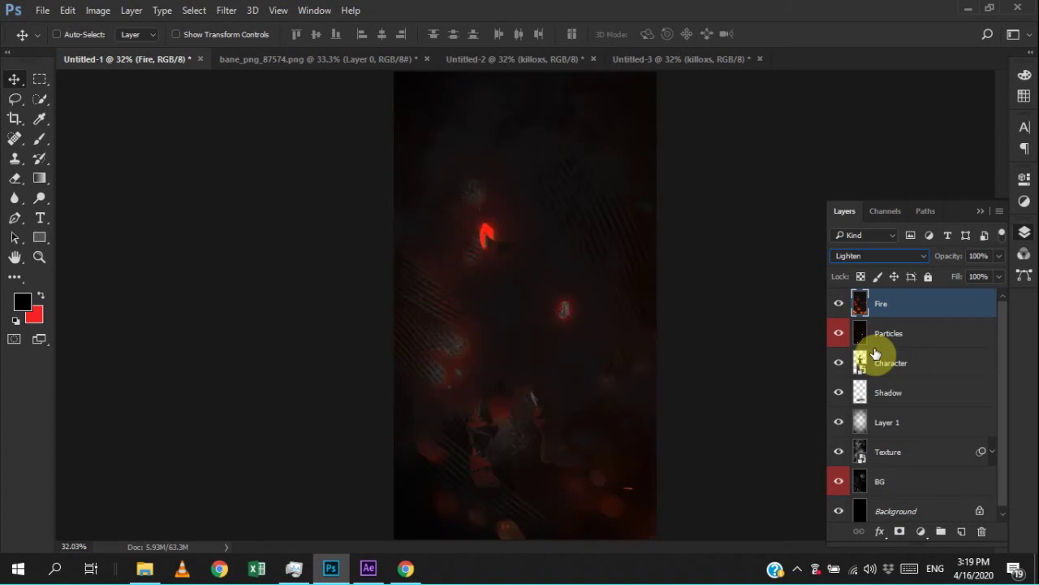
key("Down")
key("Down")
key("Up")
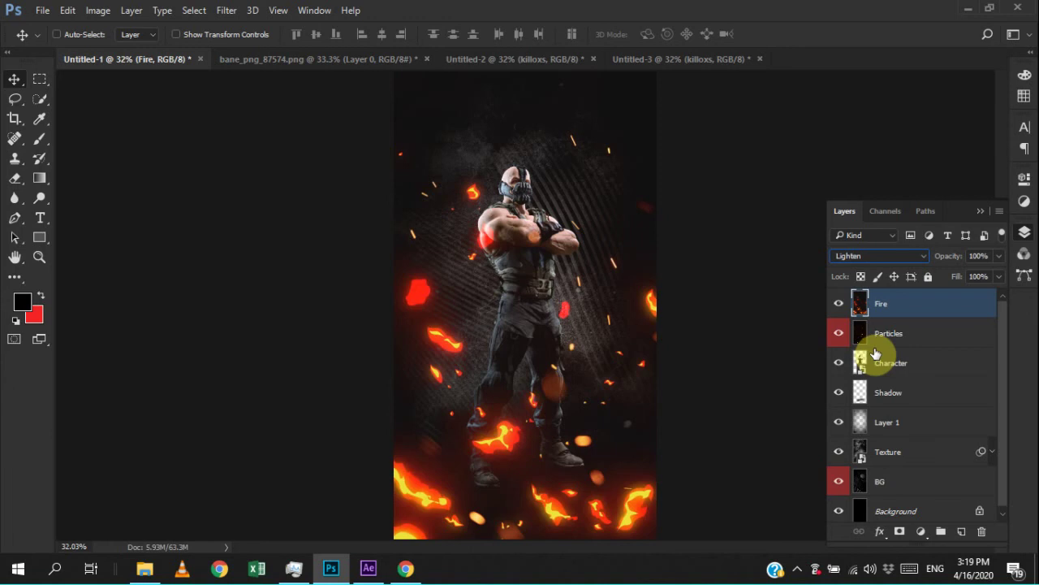
key("Down")
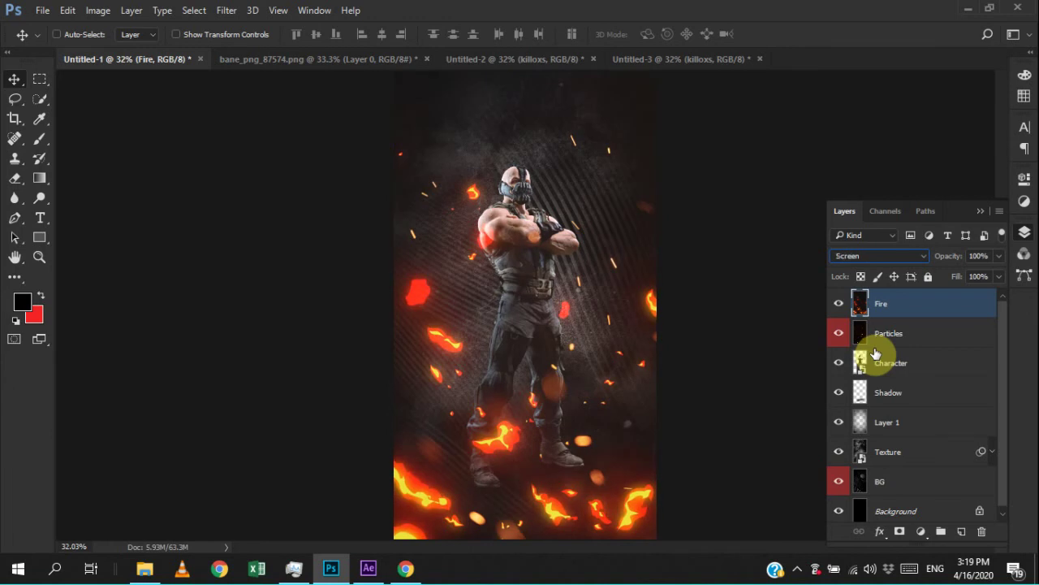
key("Up")
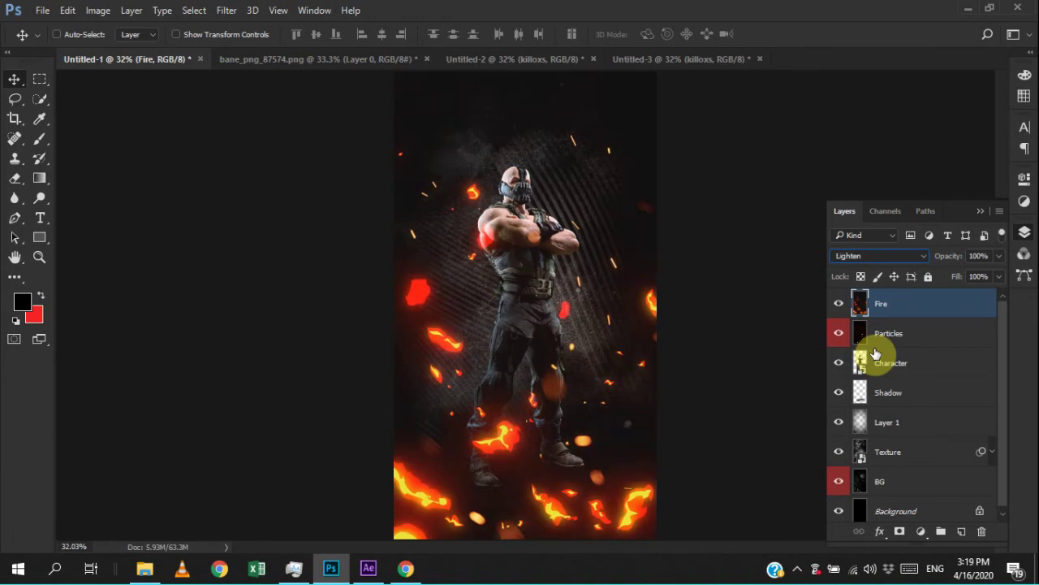
key("Down")
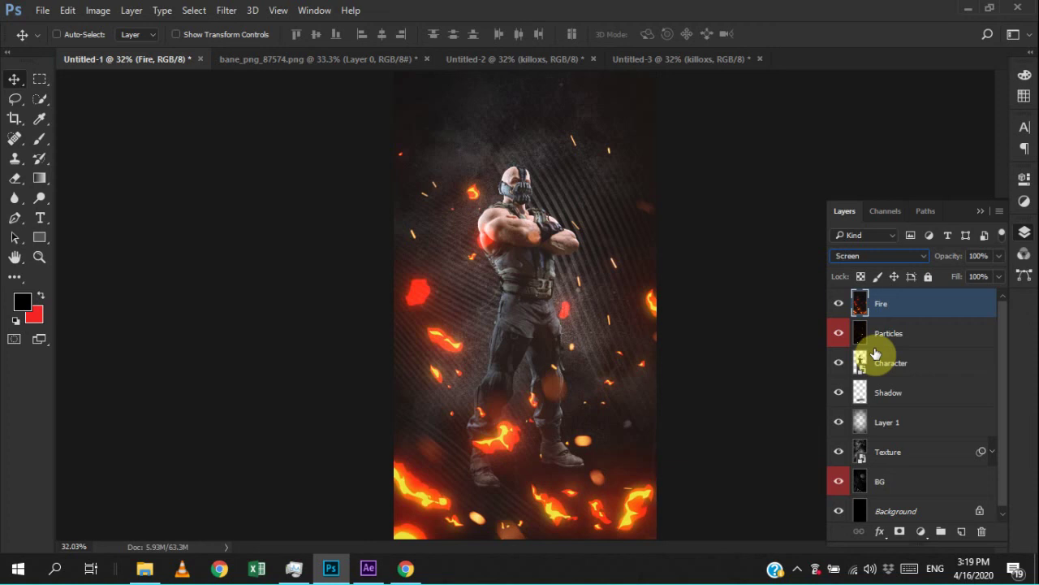
key("Up")
key("Down")
key("Down")
key("Up")
key("Down")
key("Up")
key("Up")
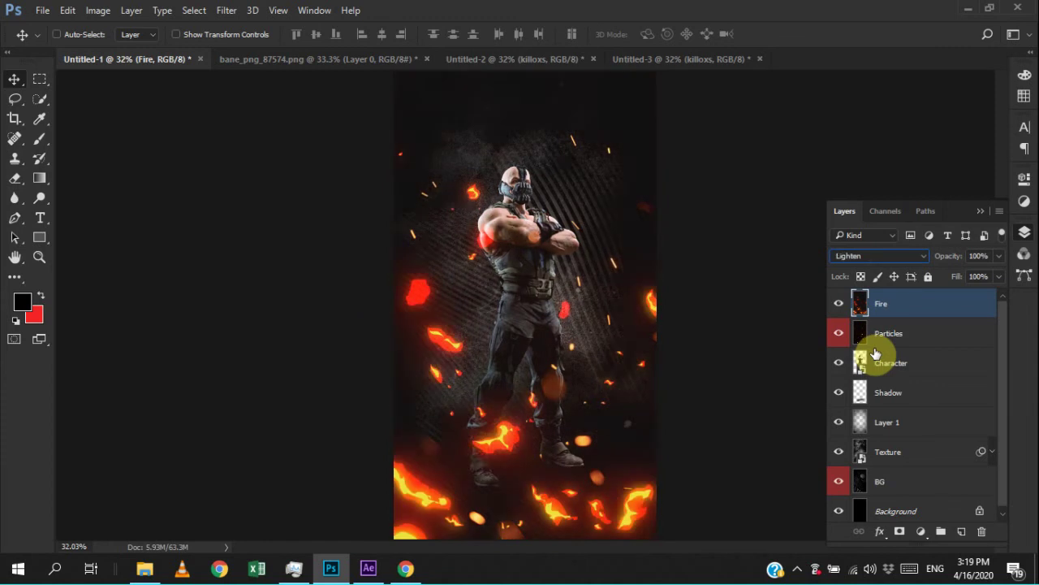
key("Down")
key("Up")
key("Down")
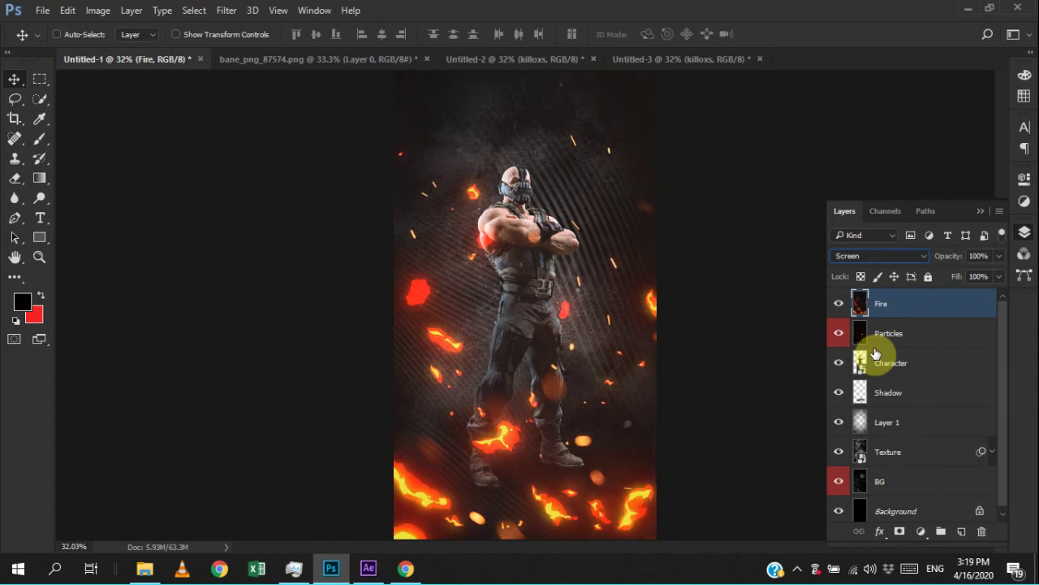
key("Up")
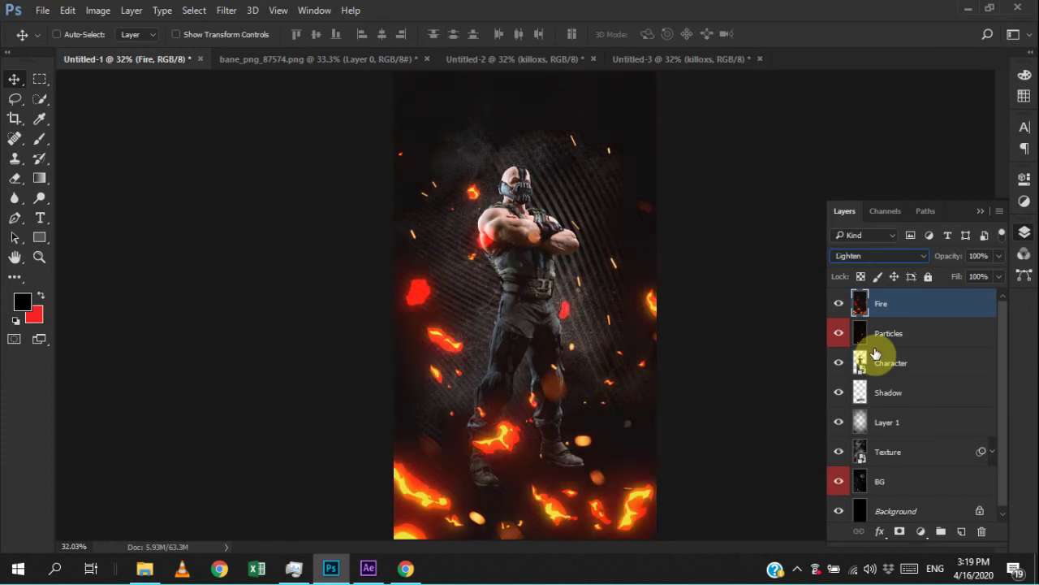
key("Down")
key("Up")
key("Down")
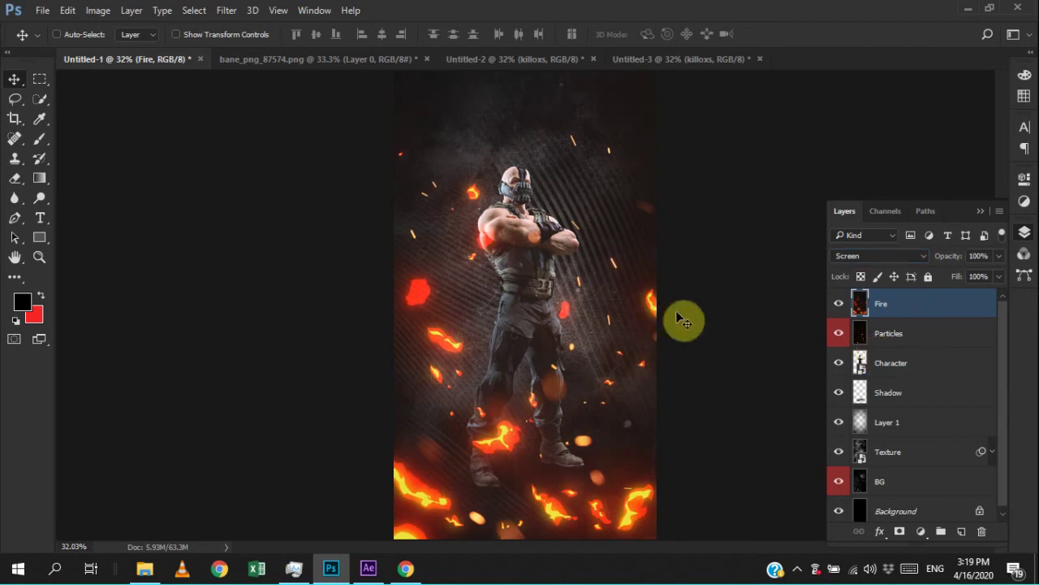
key("ctrl+t")
- Scale the Fire layer to about 124% and move it upward
key("ctrl+0")
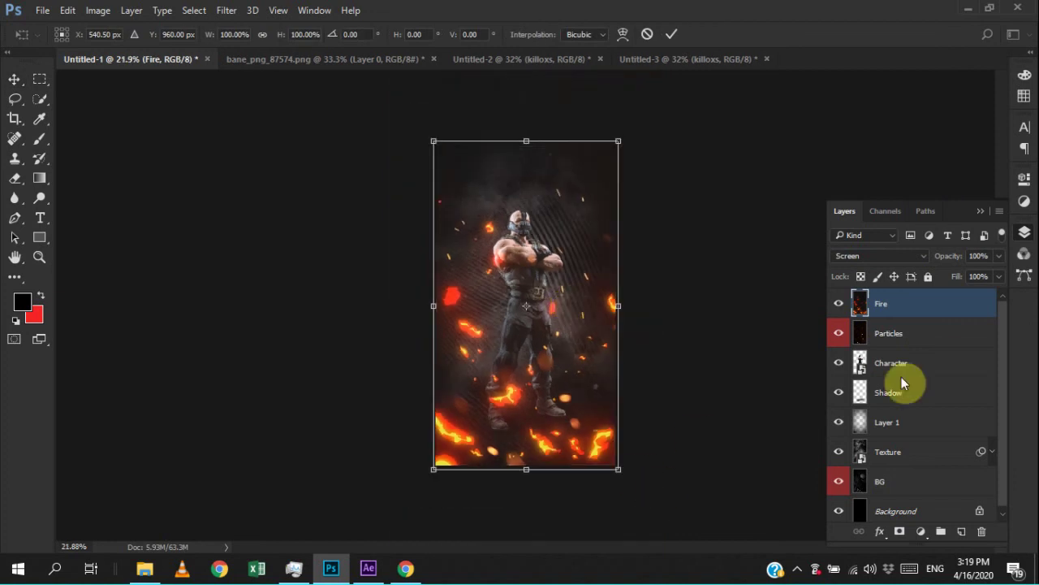
left_click_drag(618, 469, 645, 488)
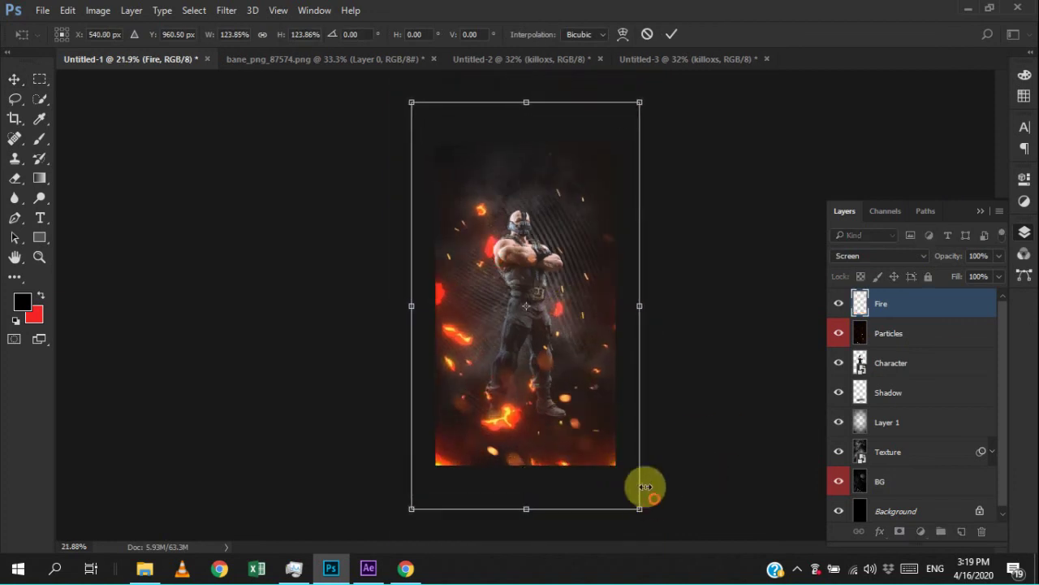
mouse_move(617, 438)
left_mouse_down()
mouse_move(597, 403)
mouse_move(595, 412)
mouse_move(602, 401)
left_mouse_up()
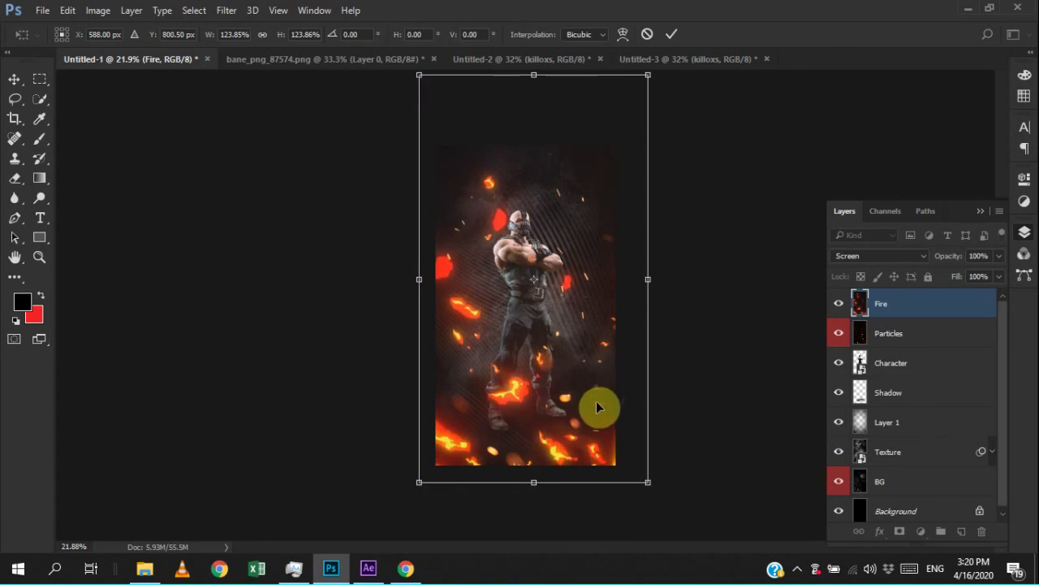
key("Return")
- Fit the poster on screen and toggle the Fire layer off to compare
right_click(539, 254)
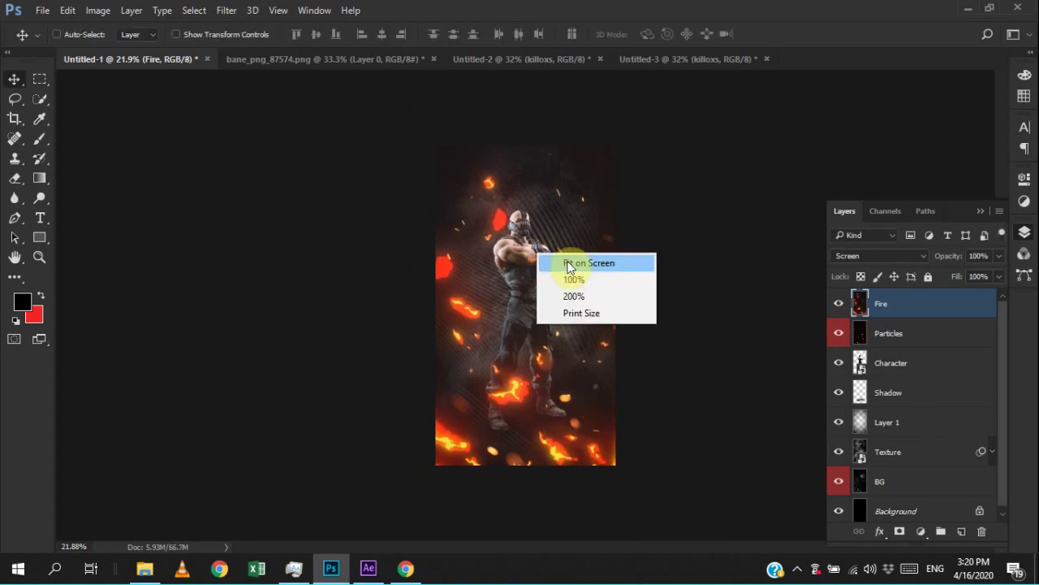
left_click(591, 264)
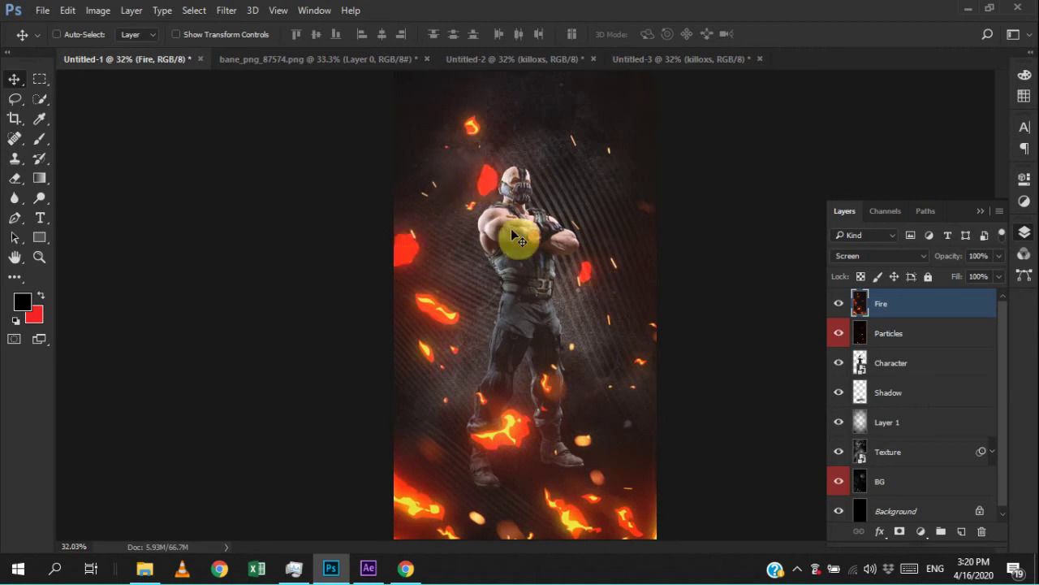
scroll(493, 194, "up", 4)
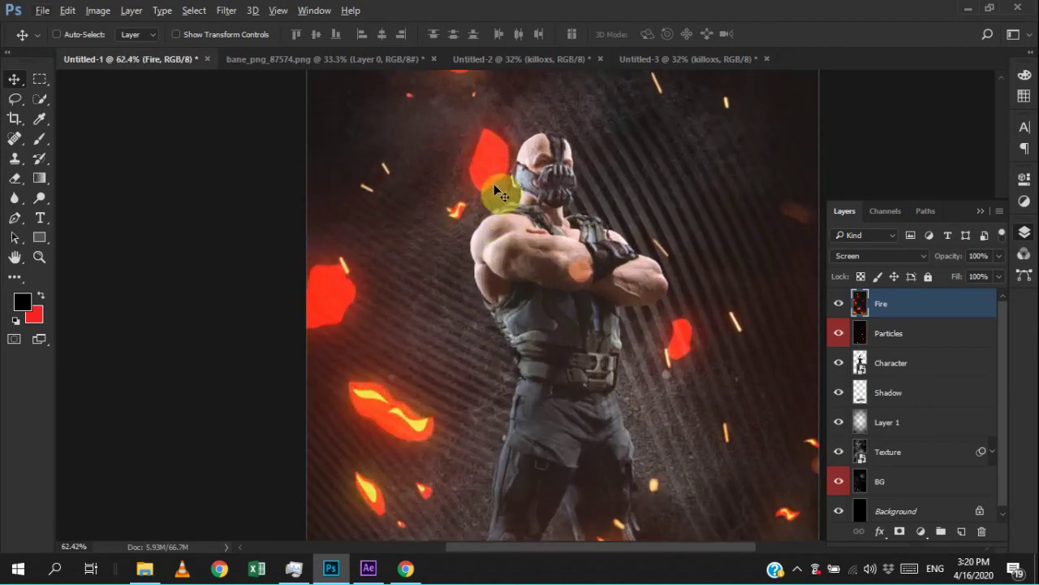
left_click(840, 303)
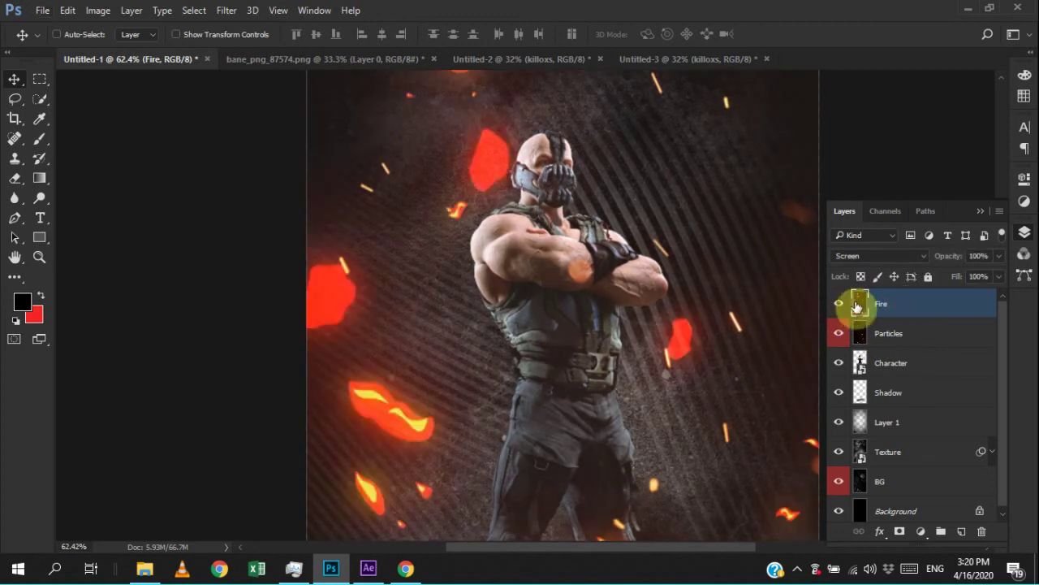
- Add a layer mask to Fire and set up a black brush at 33% opacity, size 105
left_click(899, 531)
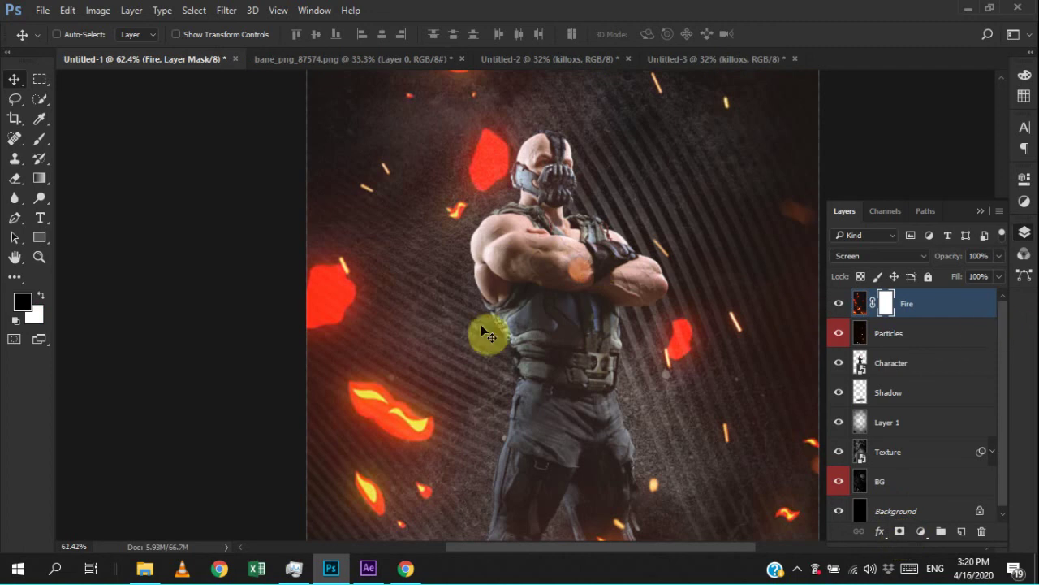
key("b")
left_click(320, 35)
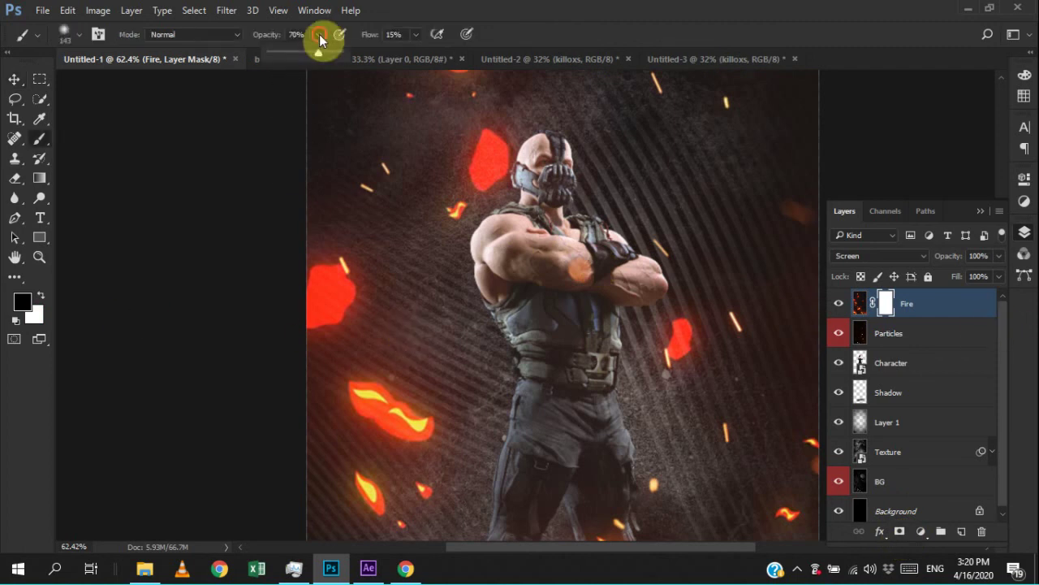
left_click_drag(290, 57, 294, 54)
right_click(463, 153, "alt")
- Paint out the red fire blobs beside Bane's face, right of him and at the left edge
mouse_move(485, 144)
left_mouse_down()
mouse_move(488, 164)
mouse_move(509, 153)
mouse_move(492, 108)
mouse_move(463, 139)
mouse_move(478, 139)
mouse_move(484, 193)
mouse_move(463, 204)
mouse_move(498, 169)
mouse_move(480, 139)
mouse_move(473, 199)
mouse_move(469, 165)
mouse_move(511, 167)
mouse_move(464, 181)
left_mouse_up()
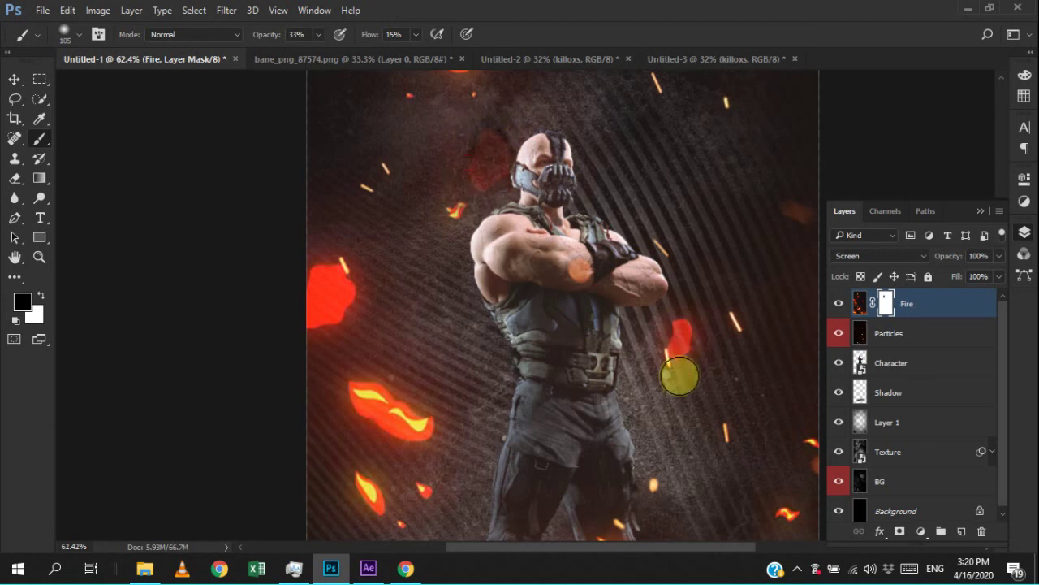
mouse_move(673, 343)
left_mouse_down()
mouse_move(691, 297)
mouse_move(691, 306)
left_mouse_up()
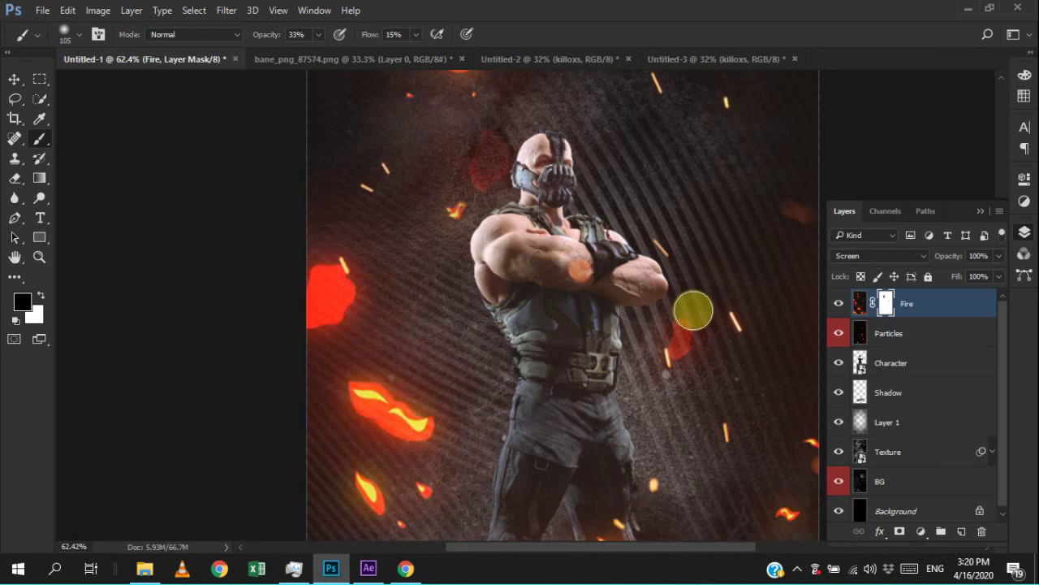
left_click_drag(679, 373, 674, 348)
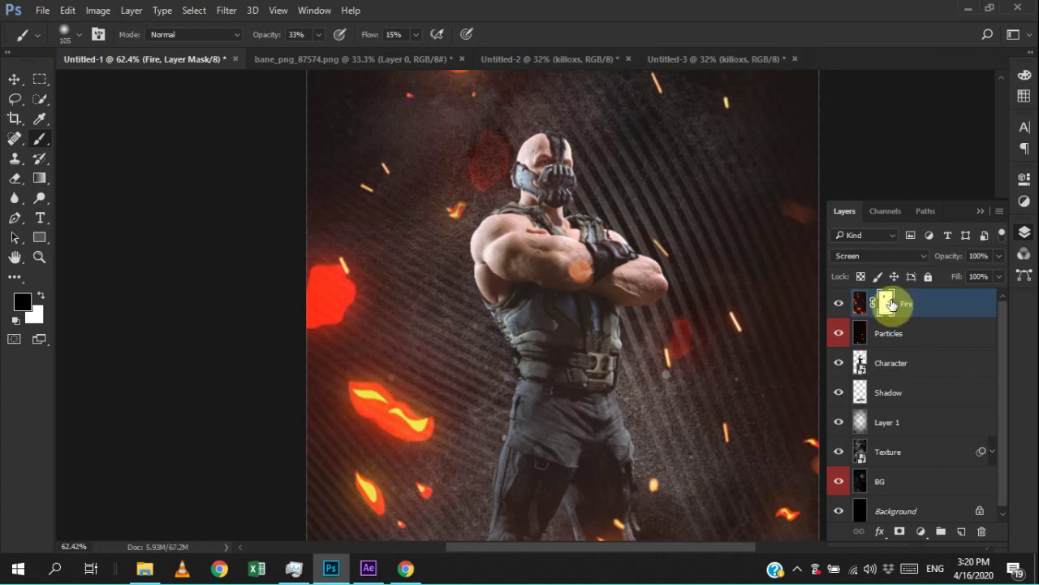
key("d")
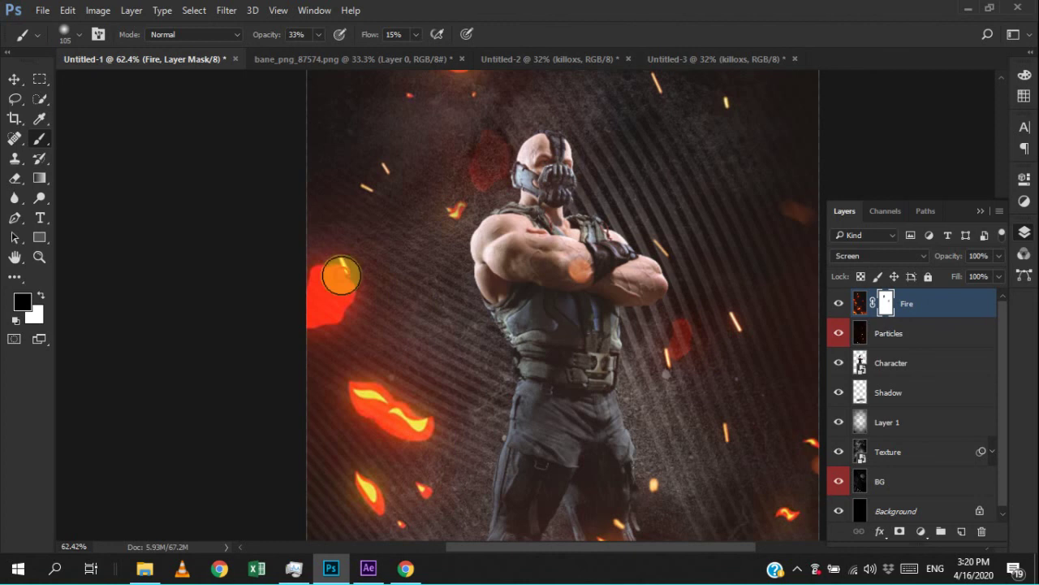
mouse_move(323, 346)
left_mouse_down()
mouse_move(330, 302)
mouse_move(308, 295)
mouse_move(350, 269)
mouse_move(308, 303)
mouse_move(341, 317)
mouse_move(348, 306)
mouse_move(303, 337)
mouse_move(283, 293)
left_mouse_up()
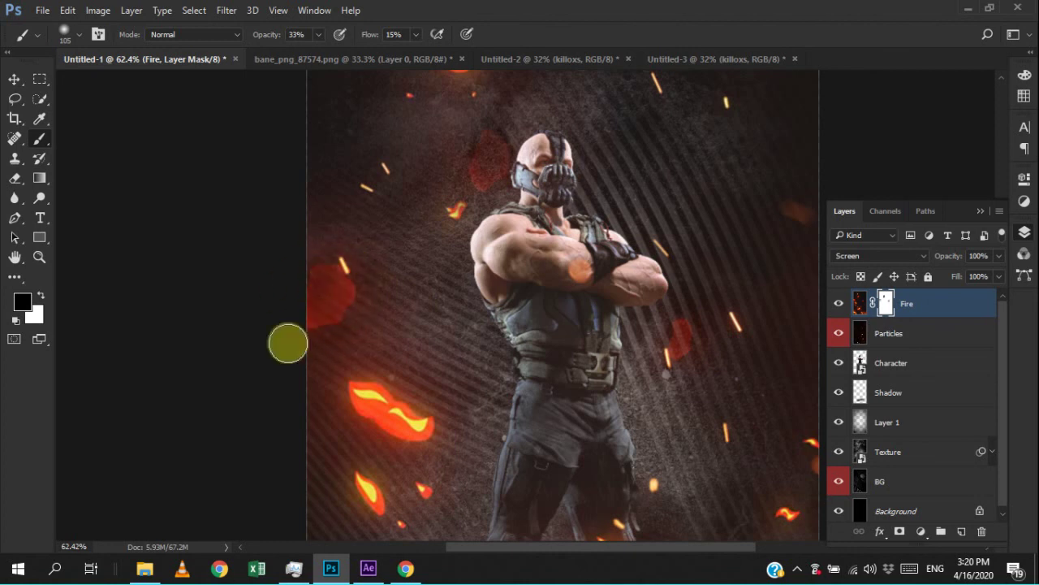
- Fade the red haze around Bane's shoulder and to his left, checking the full poster
left_click_drag(477, 221, 484, 233)
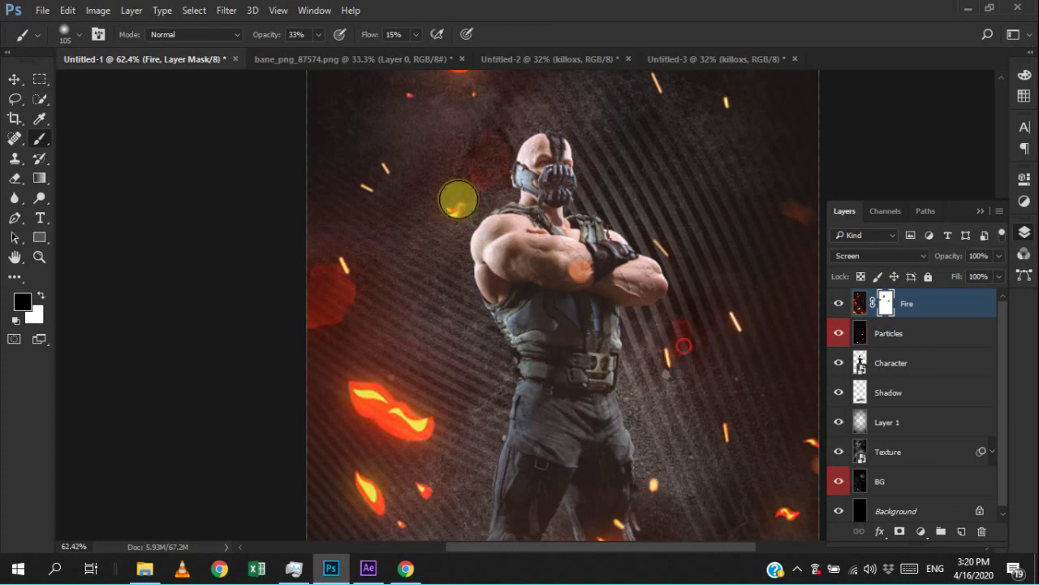
left_click_drag(458, 220, 506, 134)
left_click_drag(312, 324, 333, 261)
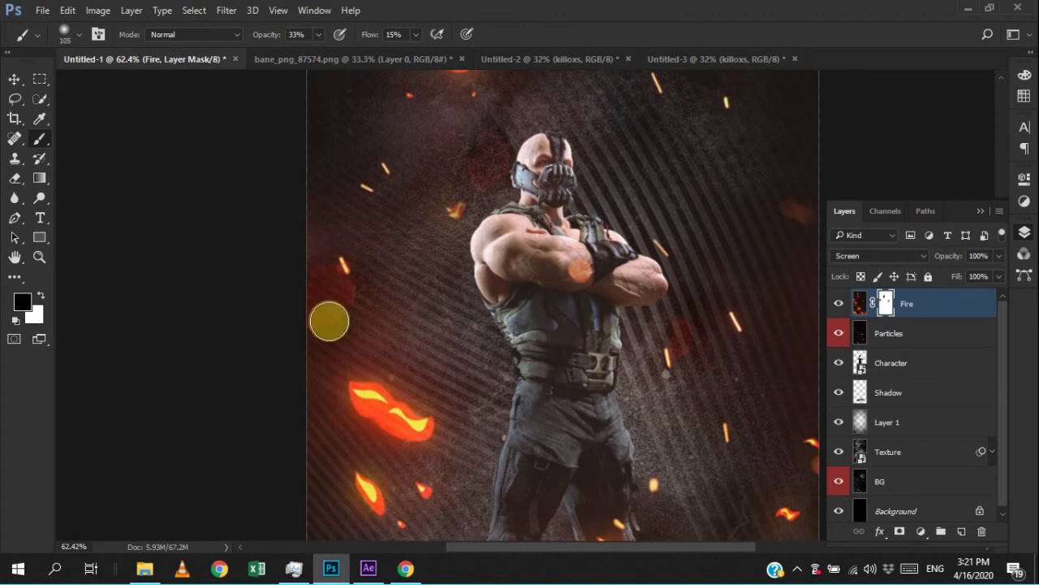
left_click_drag(333, 261, 350, 251)
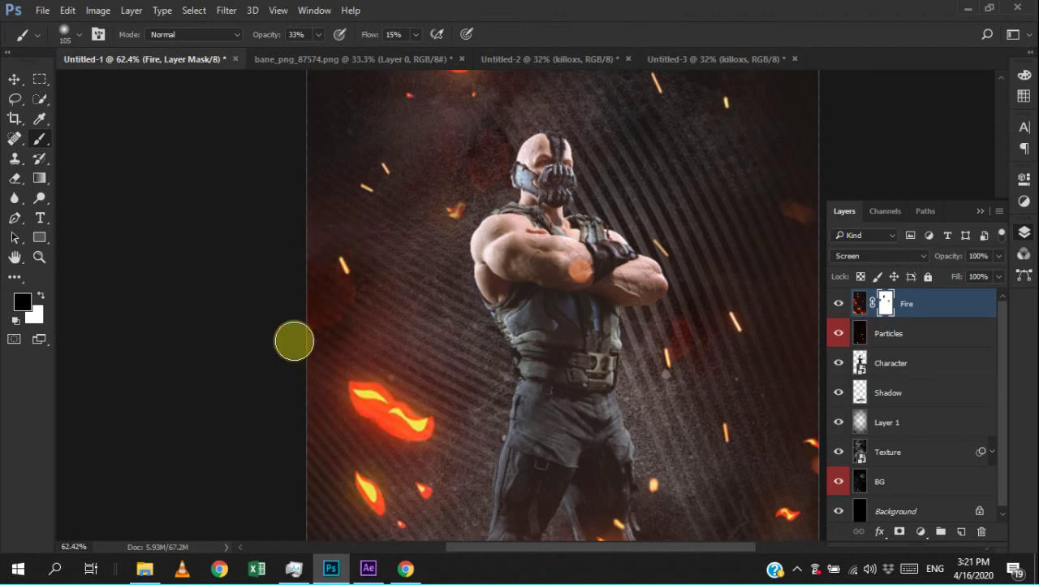
right_click(461, 288)
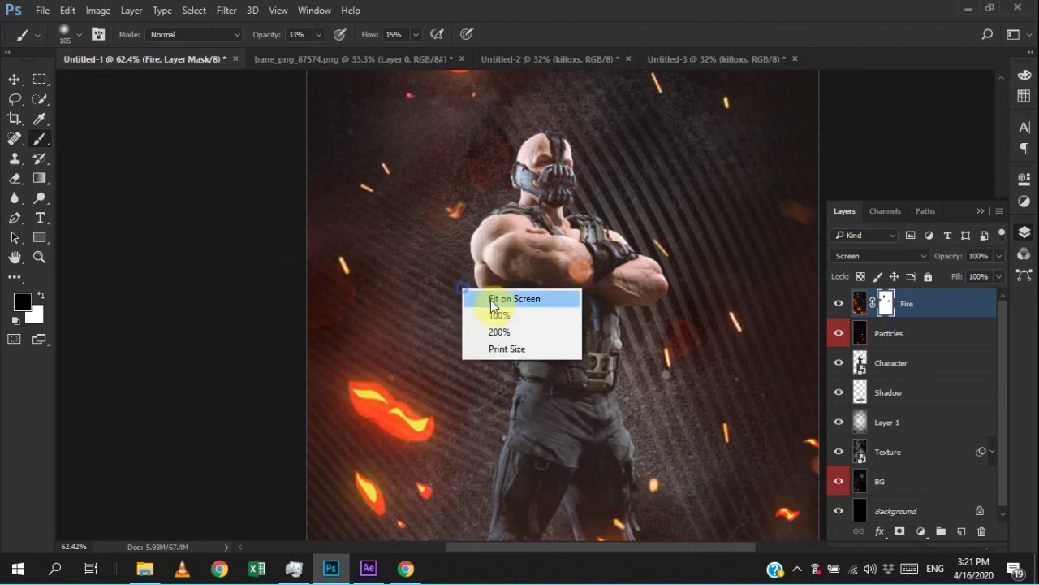
left_click(535, 299)
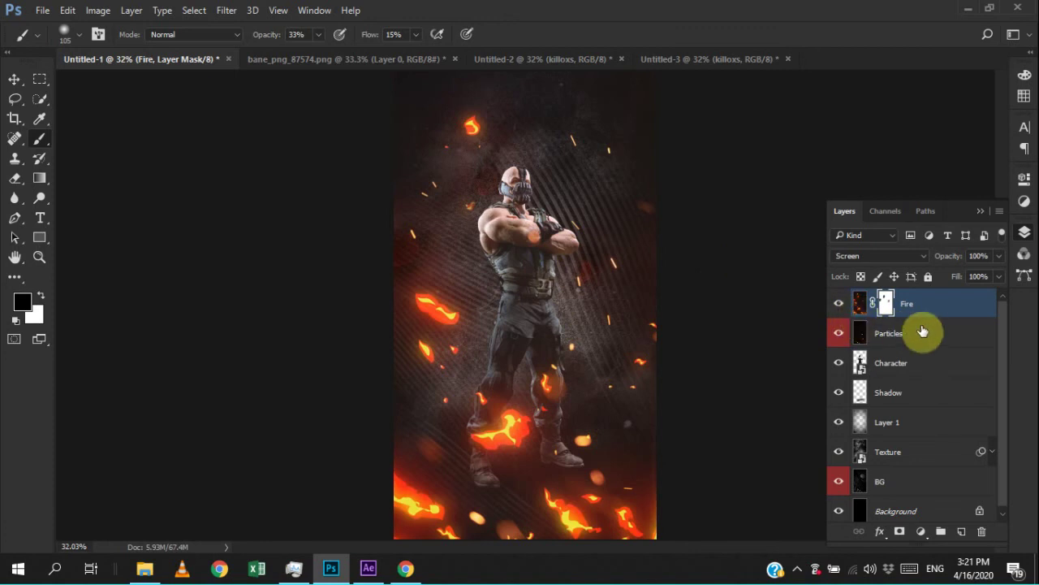
mouse_move(469, 257)
left_mouse_down()
mouse_move(555, 190)
mouse_move(448, 192)
mouse_move(610, 211)
mouse_move(536, 162)
mouse_move(494, 301)
mouse_move(577, 179)
mouse_move(463, 271)
mouse_move(493, 217)
mouse_move(454, 231)
mouse_move(520, 284)
mouse_move(599, 294)
mouse_move(531, 313)
left_mouse_up()
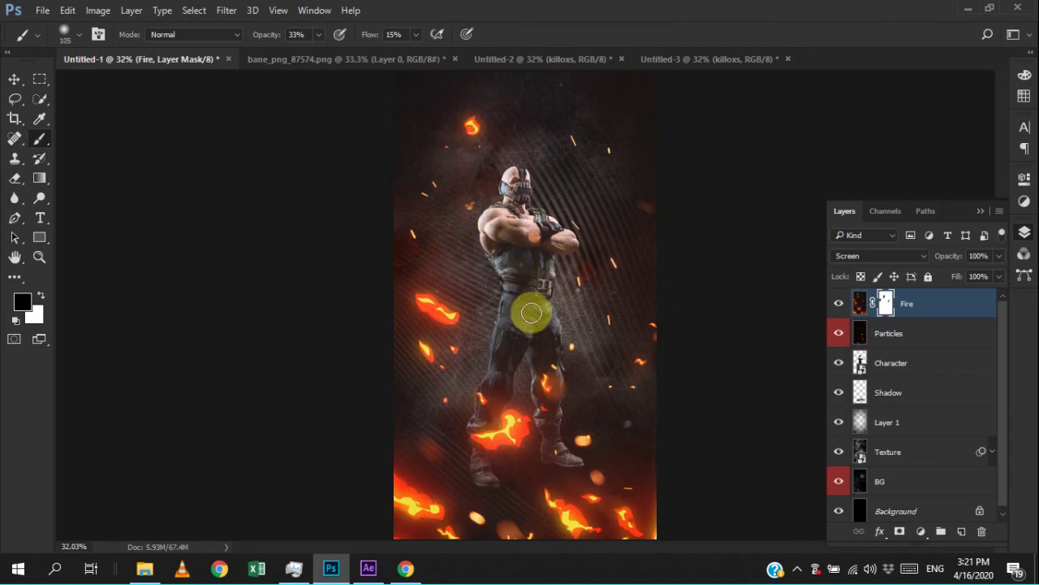
- Return to the Move tool and select the Particles layer
key("v")
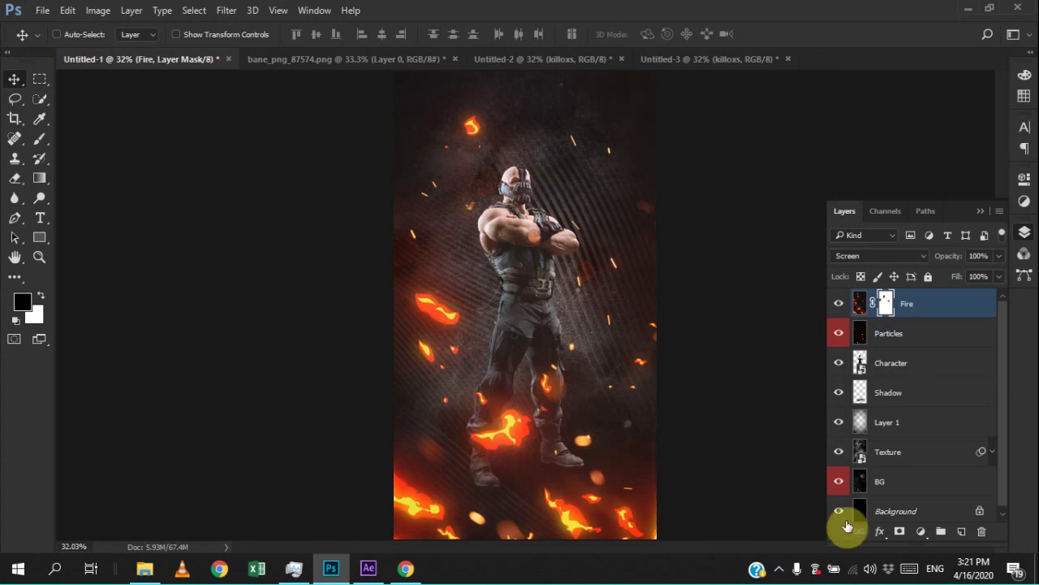
left_click(778, 570)
left_click(575, 313)
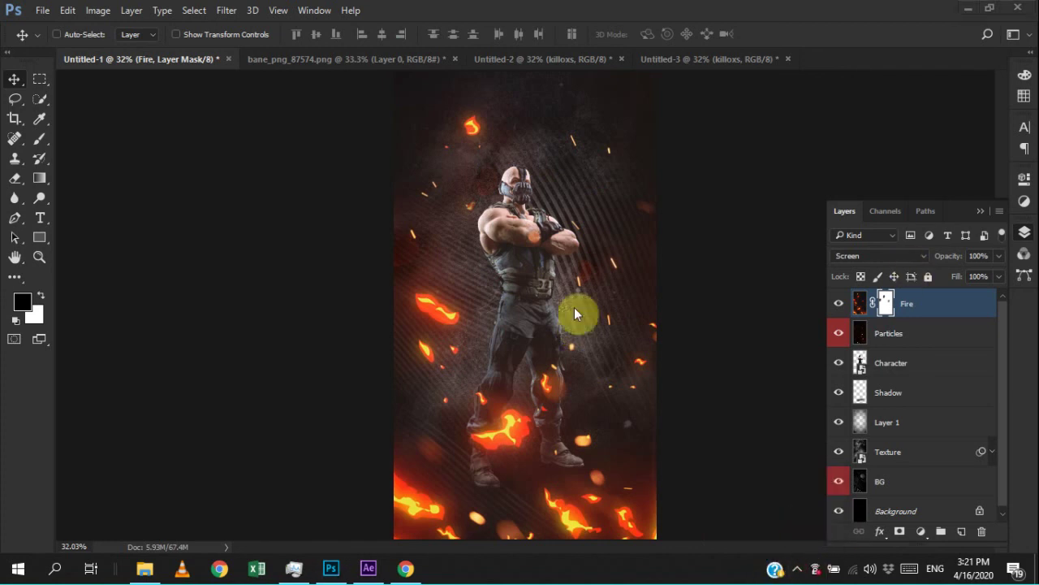
left_click(893, 337)
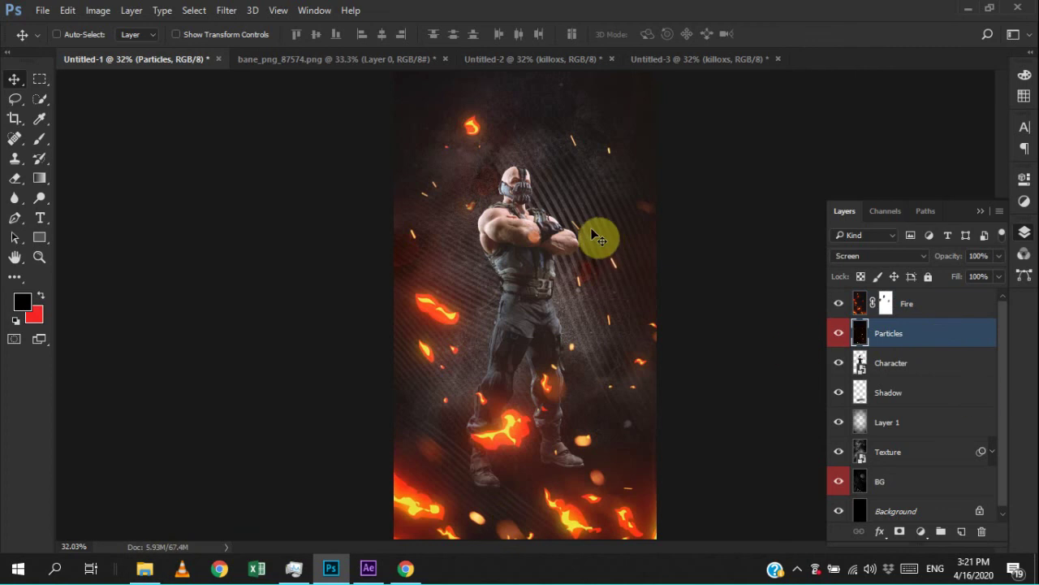
- Drag batman-dark-knight-logo-22.jpg from the Matte Painting Resources folder onto the poster canvas
left_click(145, 568)
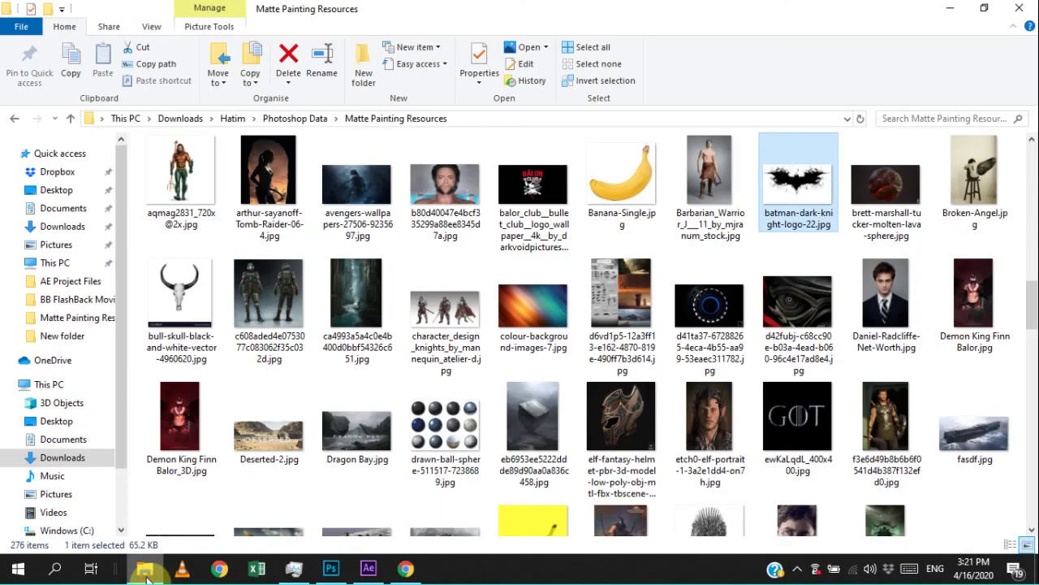
left_click(146, 572)
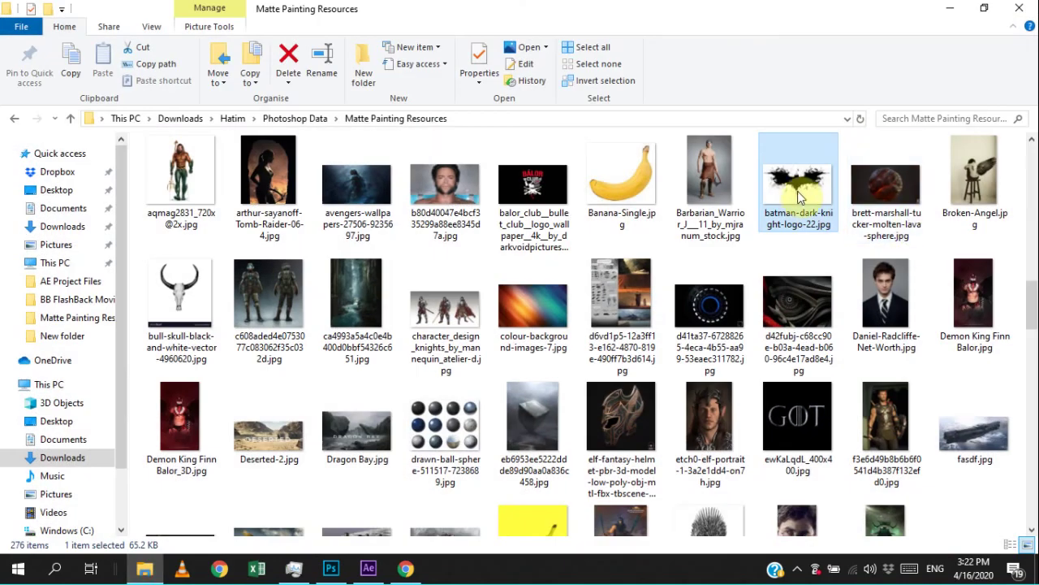
left_click_drag(802, 194, 252, 516)
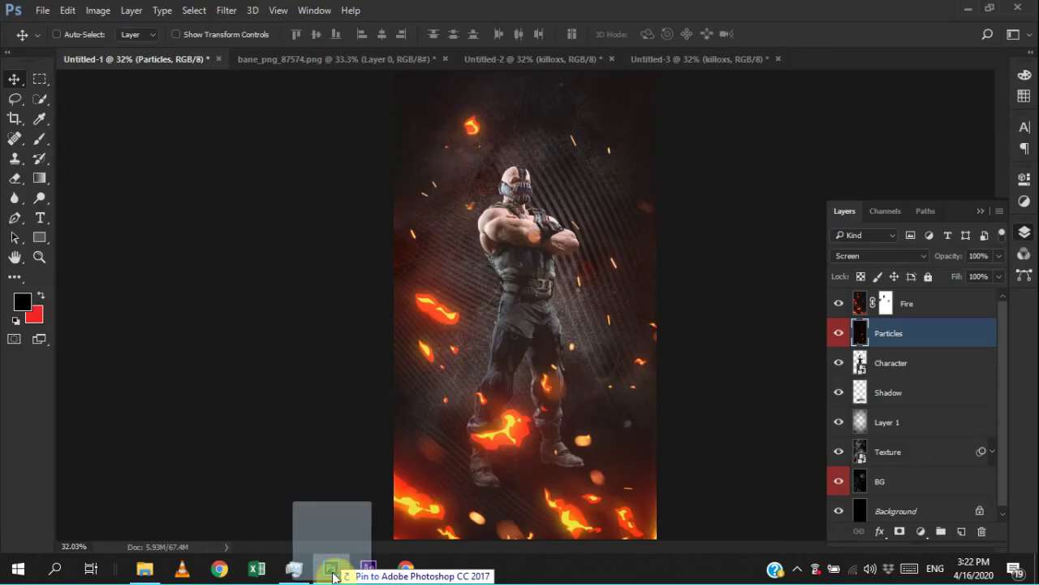
left_click_drag(348, 541, 581, 275)
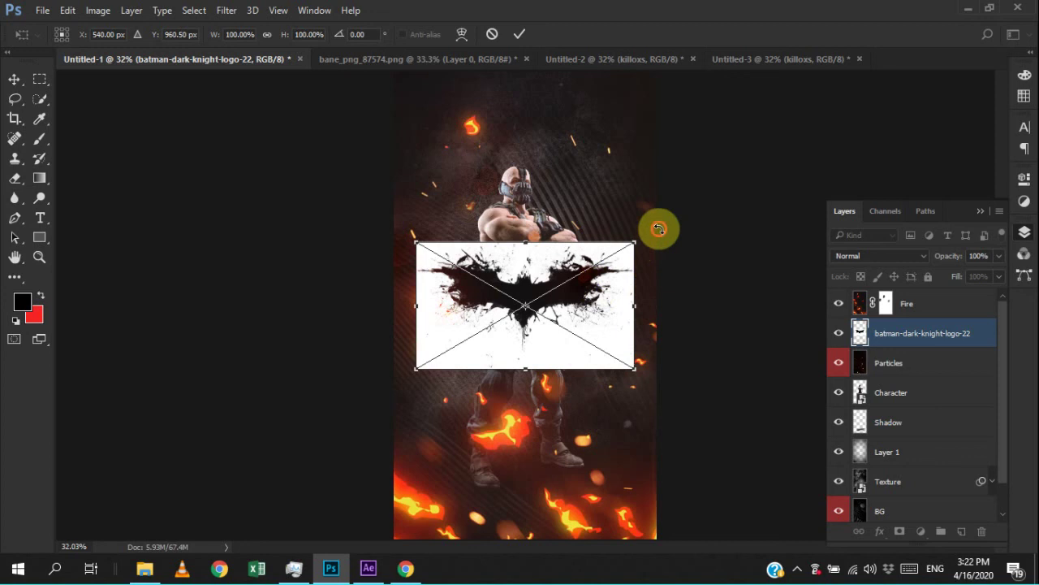
- Rotate the bat logo about -15.5°, resize it, move it up and commit the transform
left_click_drag(658, 227, 649, 180)
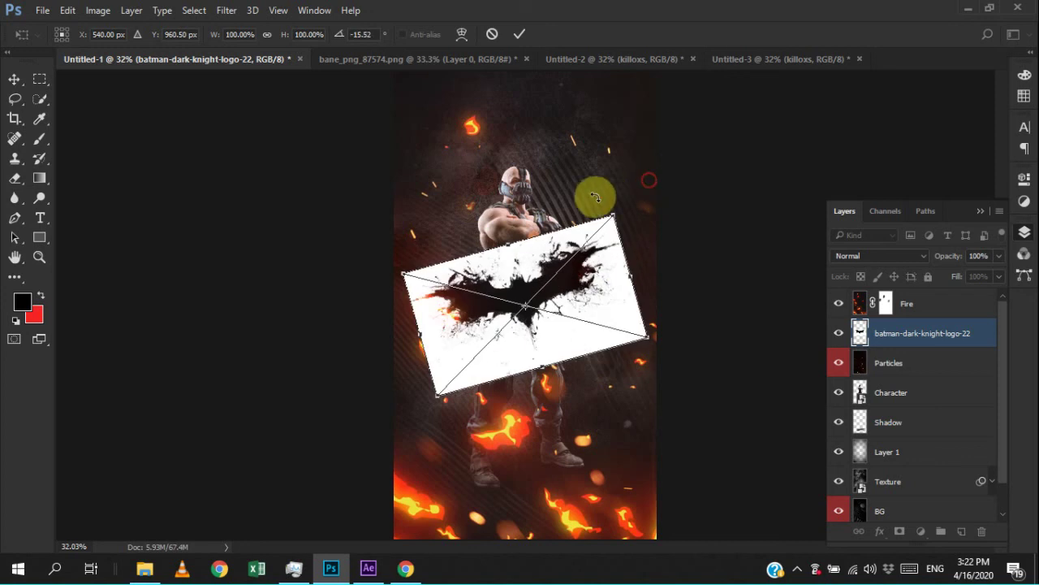
left_click_drag(613, 216, 628, 205)
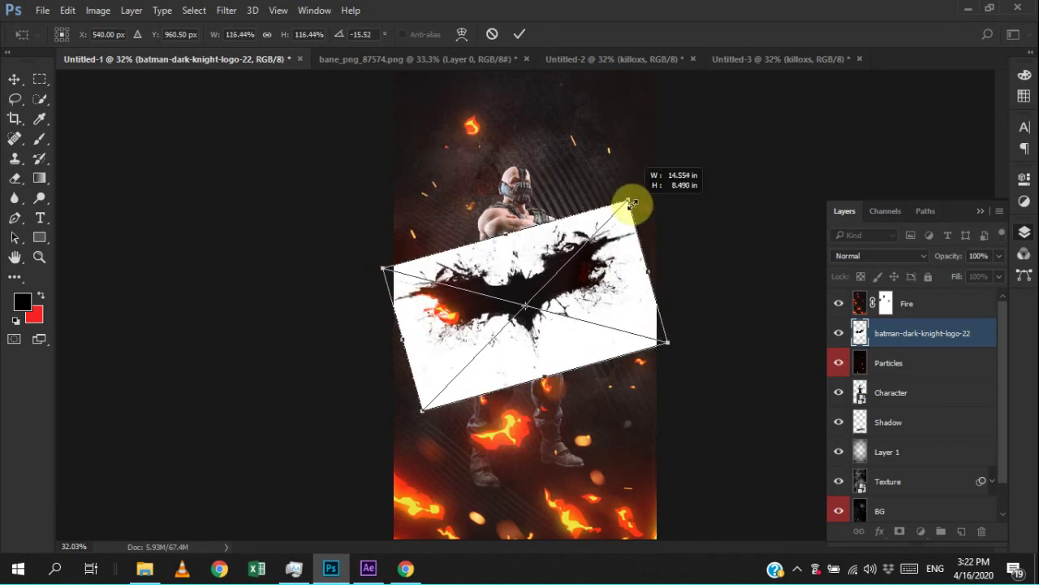
left_click_drag(580, 299, 578, 235)
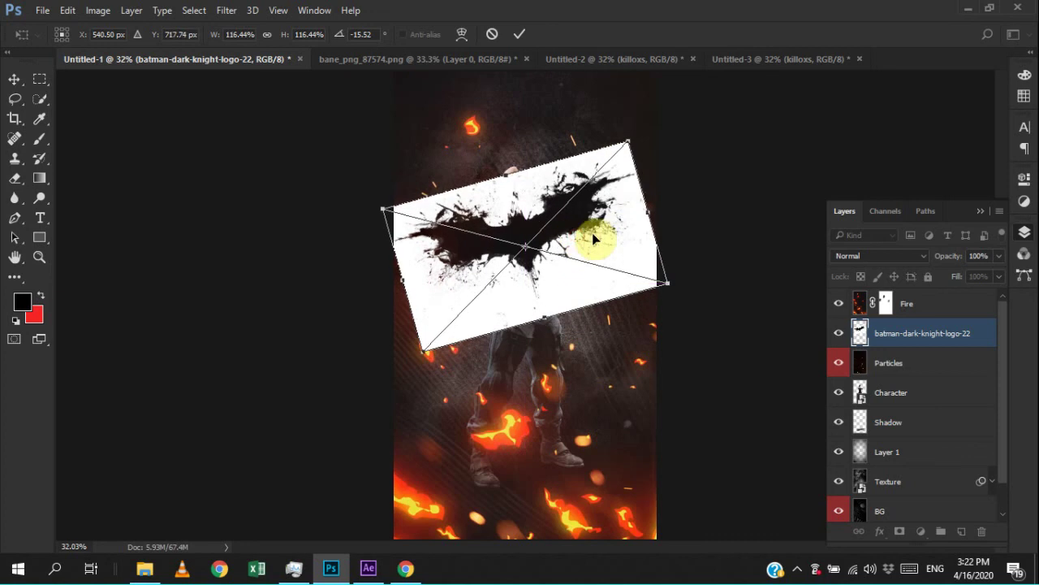
key("Return")
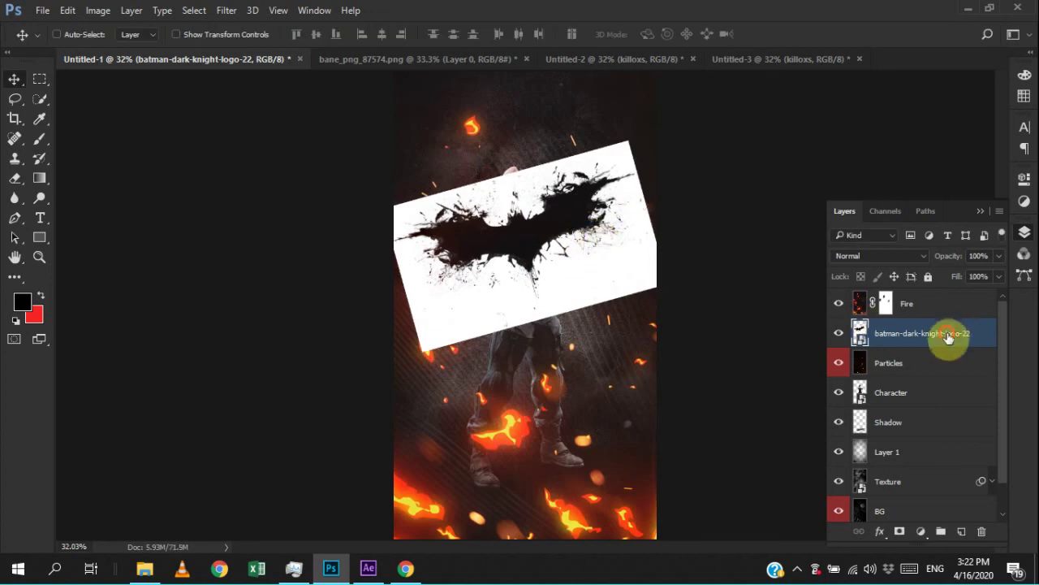
- Move the logo layer beneath Character, fit the poster in view and nudge the logo left
left_click_drag(950, 336, 957, 404)
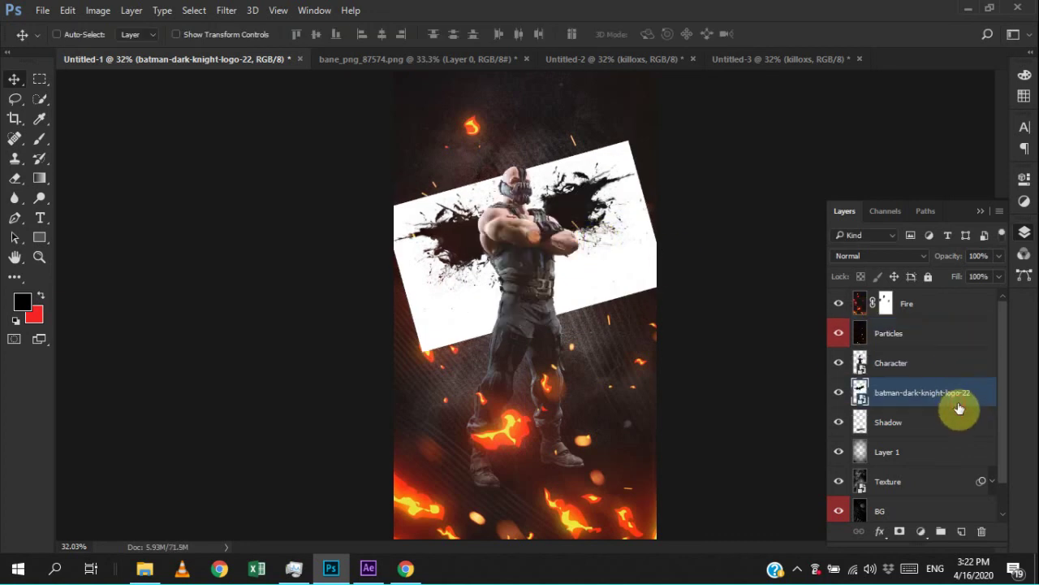
mouse_move(587, 284)
left_mouse_down()
mouse_move(611, 283)
mouse_move(600, 283)
left_mouse_up()
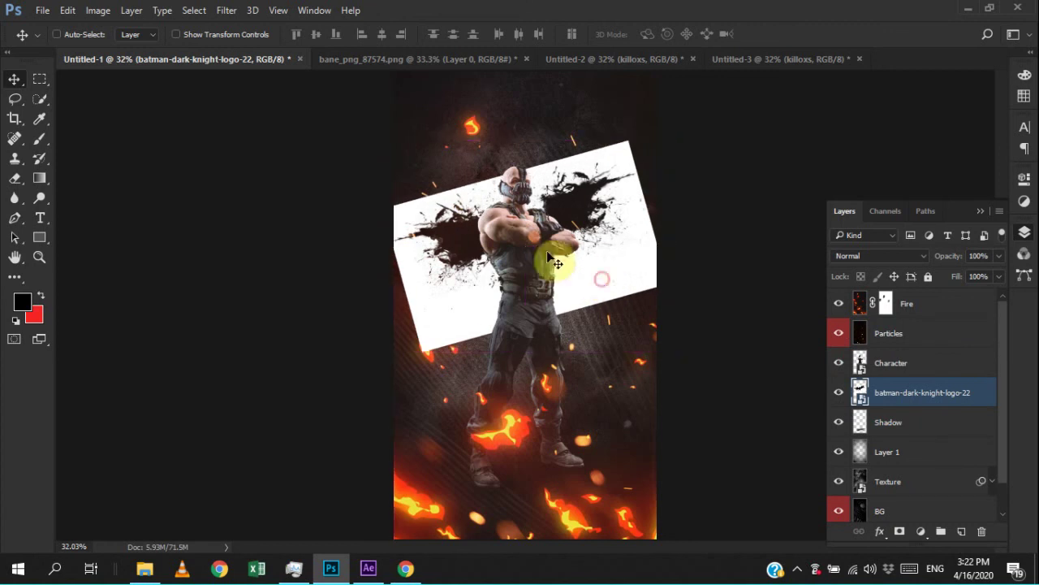
right_click(506, 204)
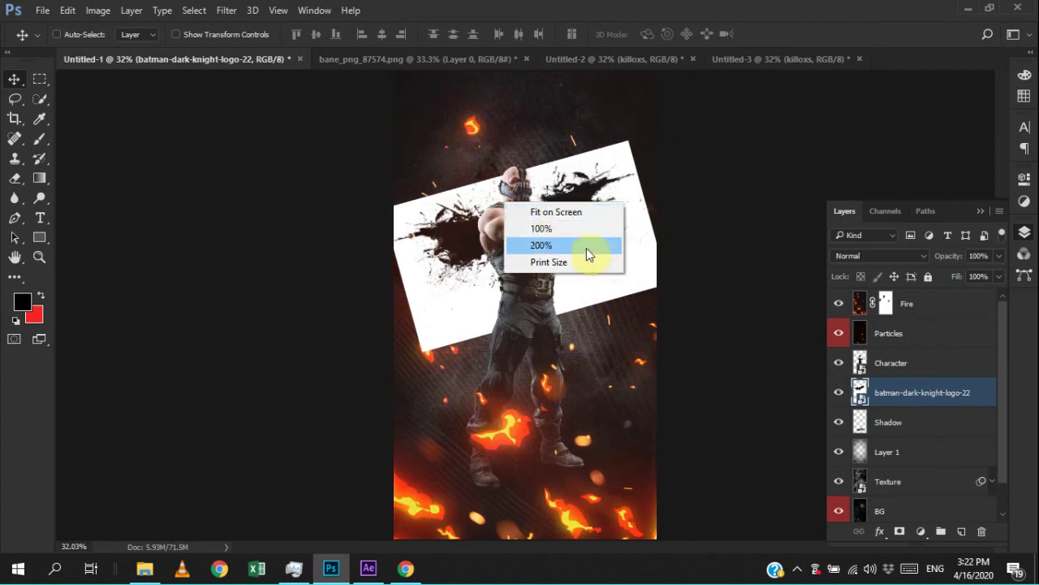
left_click(566, 212)
scroll(552, 226, "up", 5)
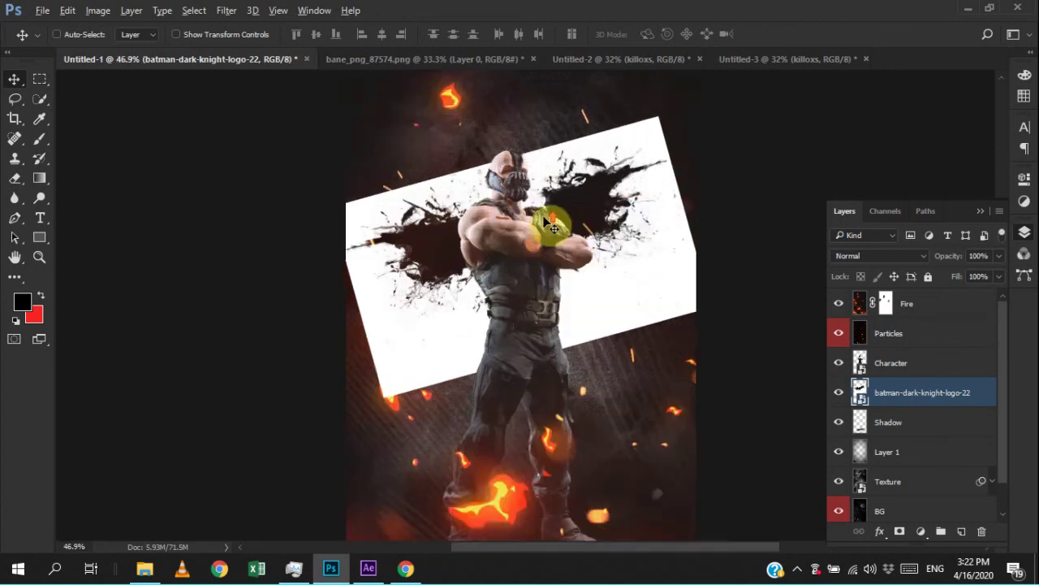
left_click(838, 393)
left_click(838, 393)
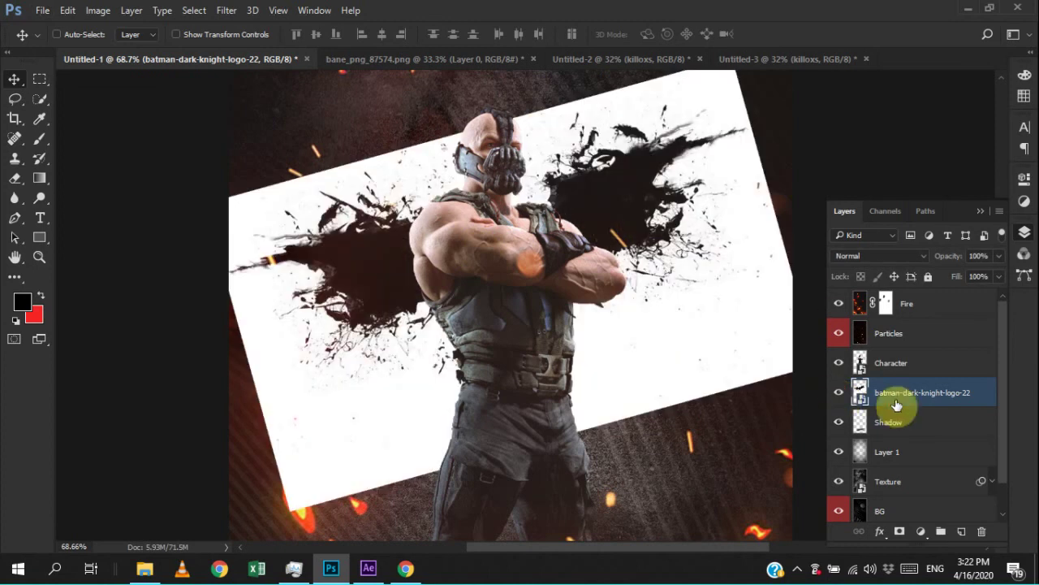
mouse_move(614, 302)
left_mouse_down()
mouse_move(499, 281)
mouse_move(563, 295)
left_mouse_up()
- Invert the logo to white and set its blend mode to Lighten
key("ctrl+i")
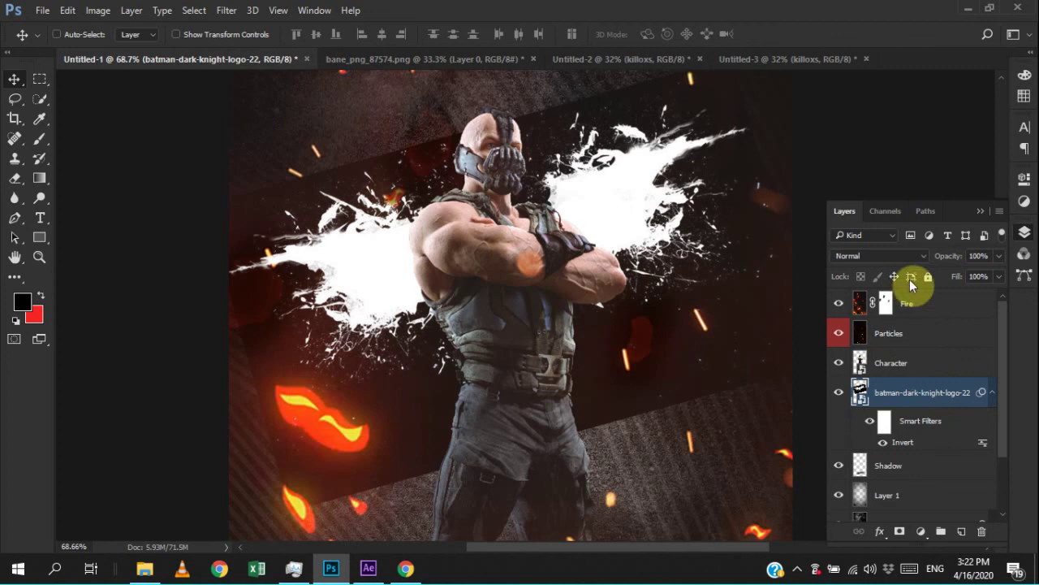
left_click(921, 254)
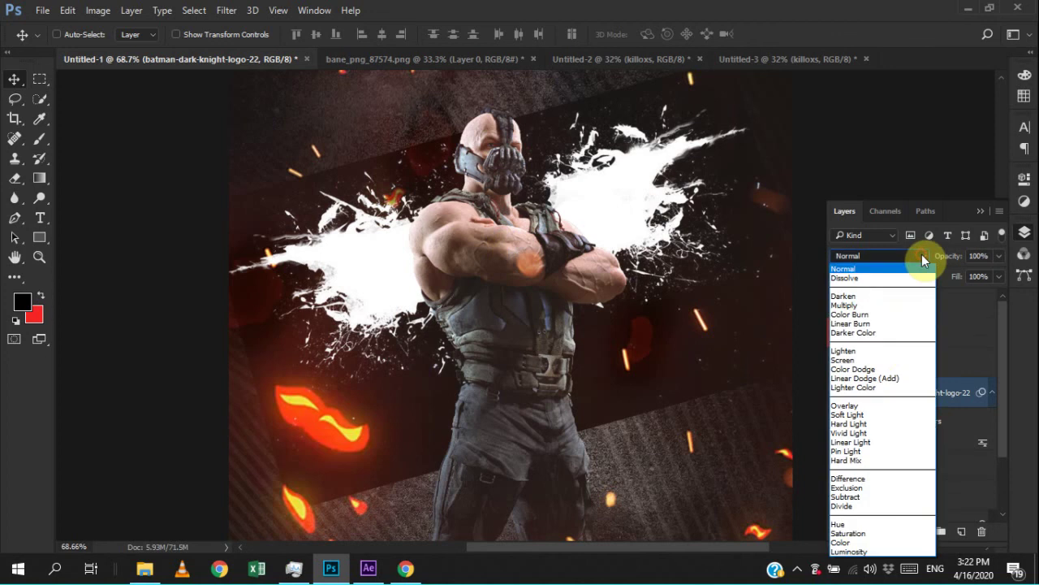
left_click(877, 355)
key("Down")
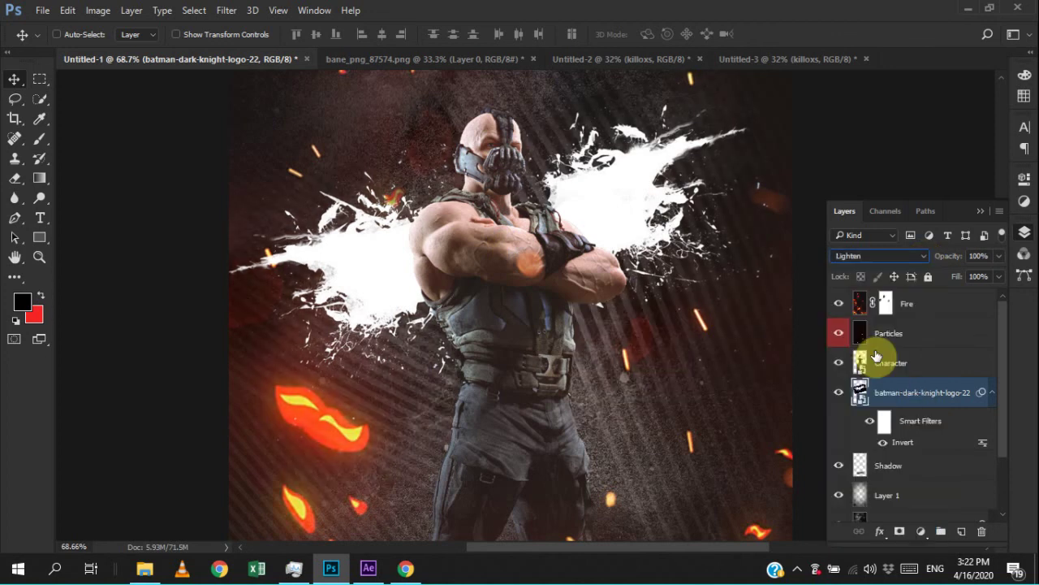
- Compare the logo's Lighten and Screen blend modes, settling on Screen
key("Down")
key("Up")
key("Up")
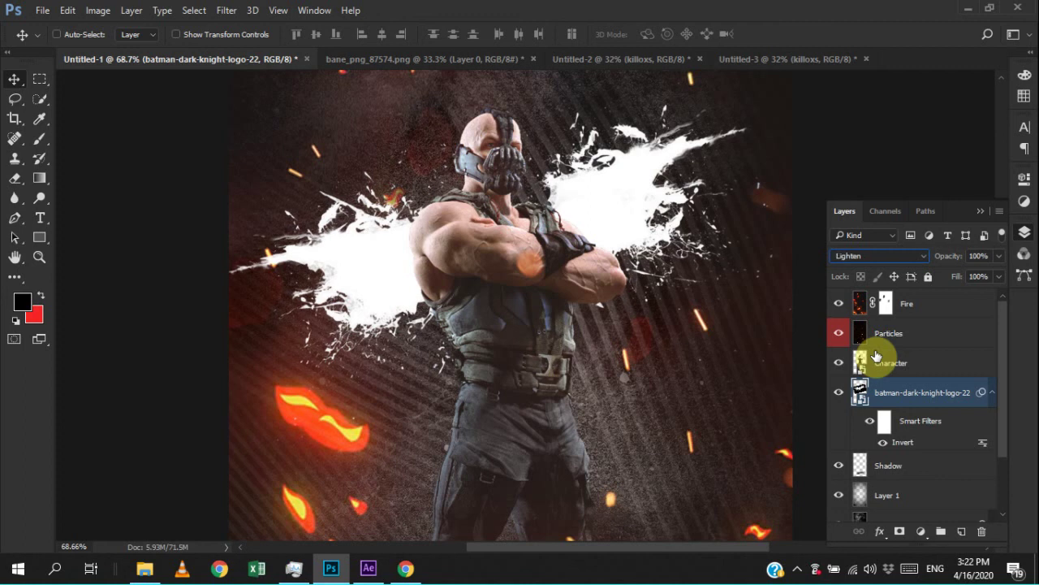
key("Down")
key("Up")
key("Down")
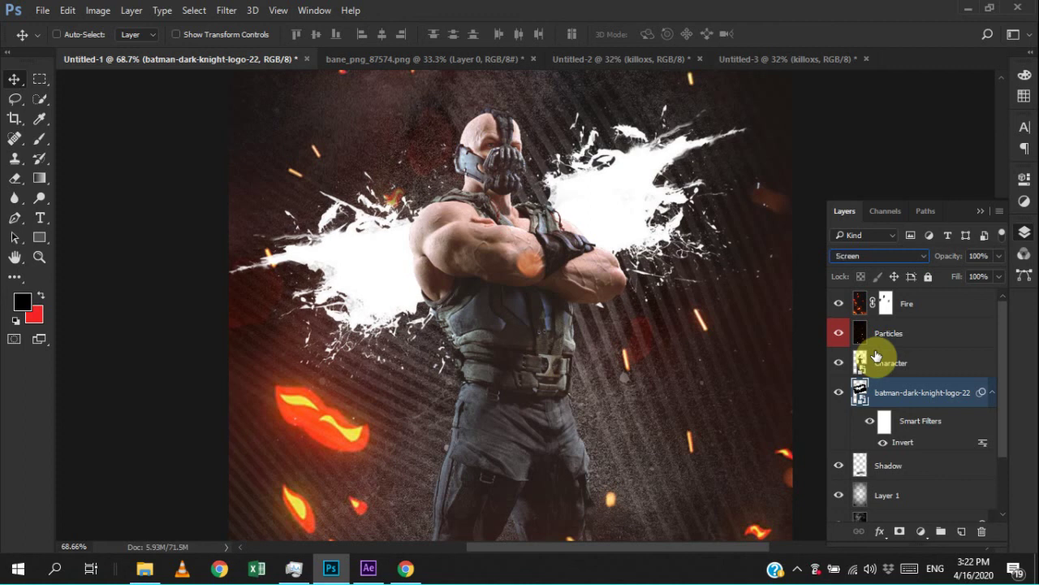
key("Up")
key("Down")
key("Up")
key("Down")
- Collapse the logo's smart filters, nudge it slightly and compare it against Character at fit-to-screen view
left_click(991, 392)
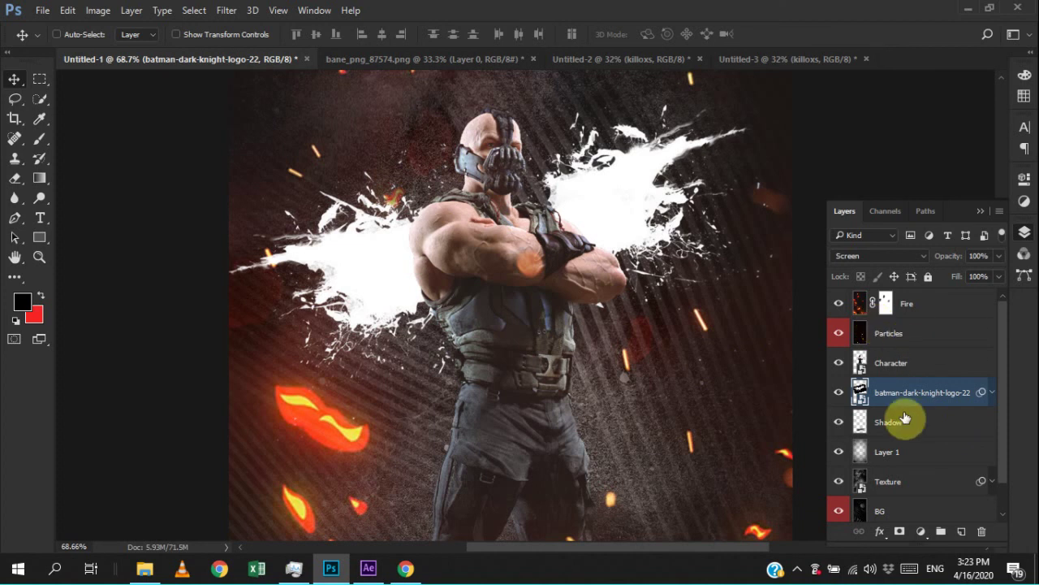
left_click(838, 392)
left_click_drag(615, 323, 622, 322)
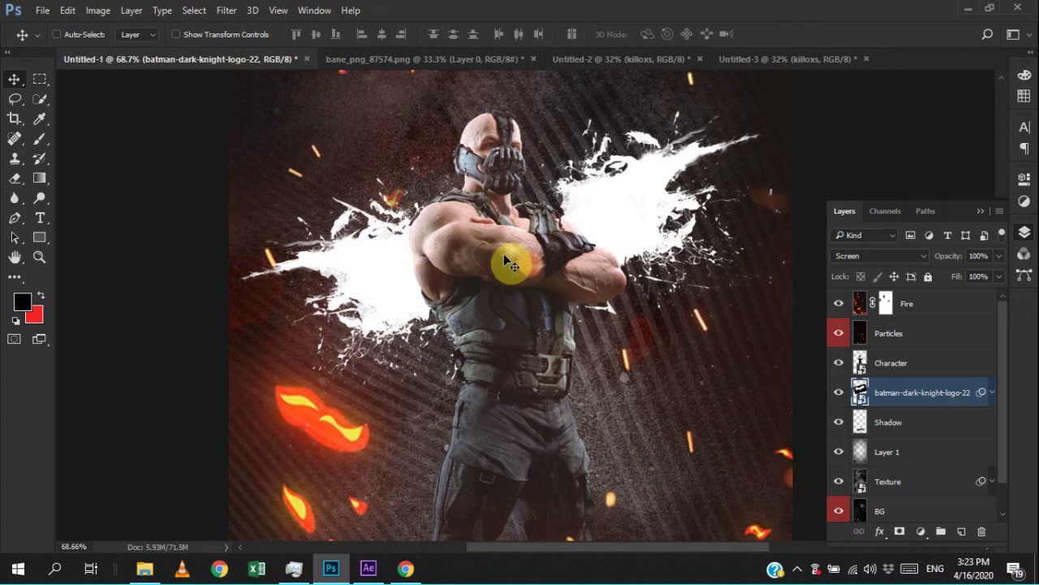
right_click(509, 270)
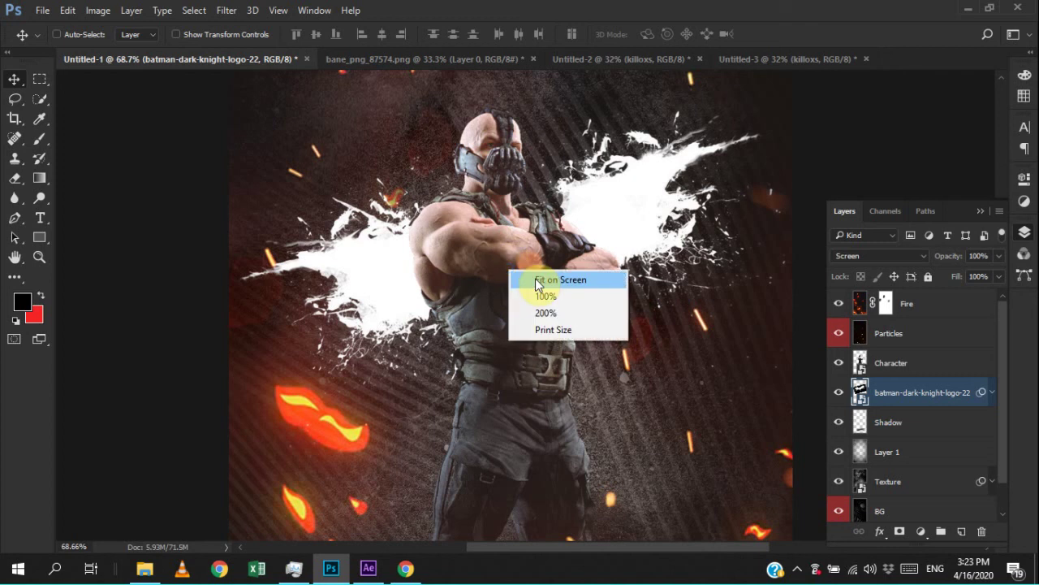
left_click(582, 280)
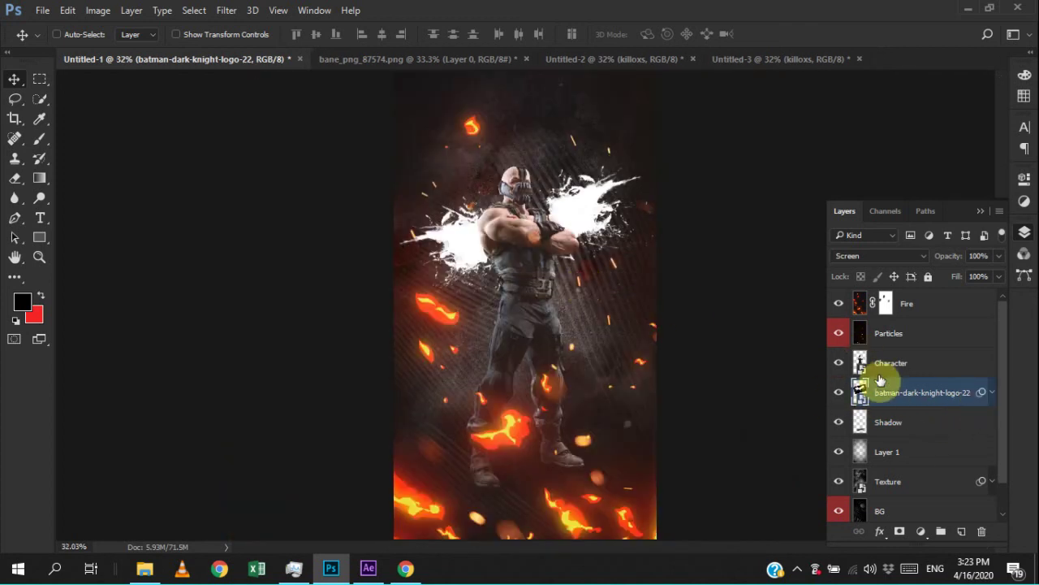
left_click(839, 362)
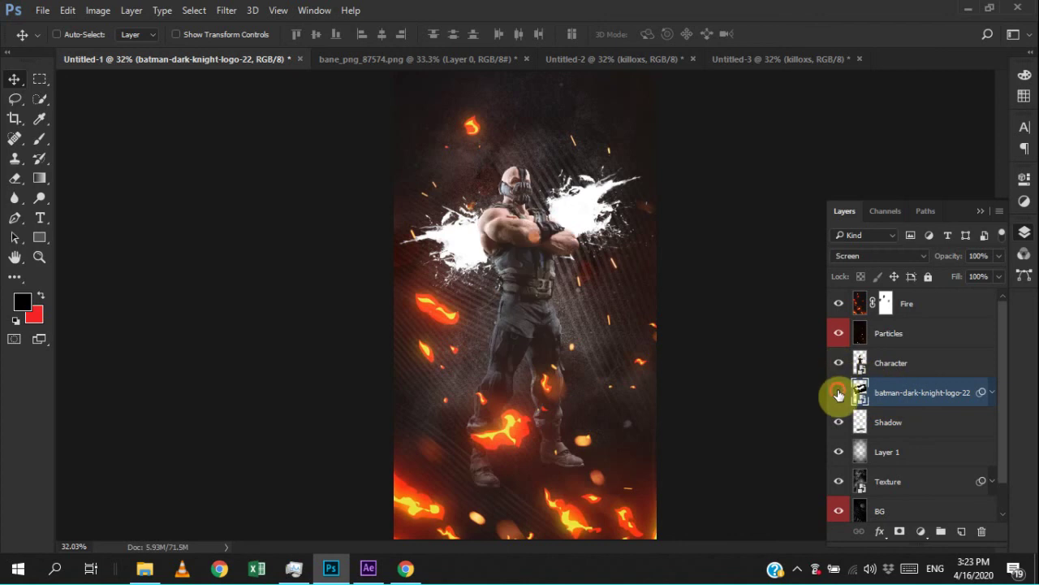
left_click(839, 393)
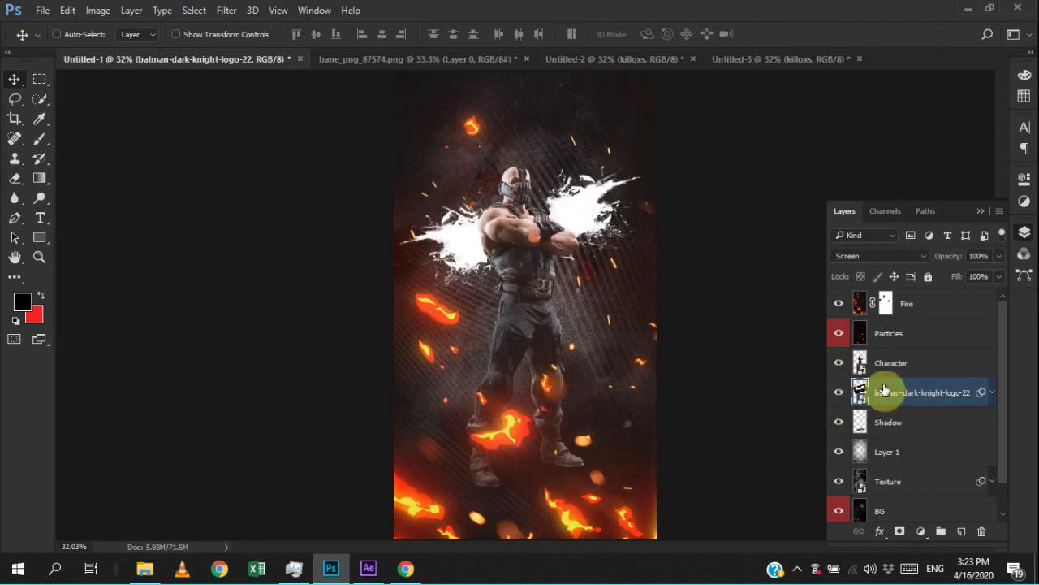
left_click(963, 532)
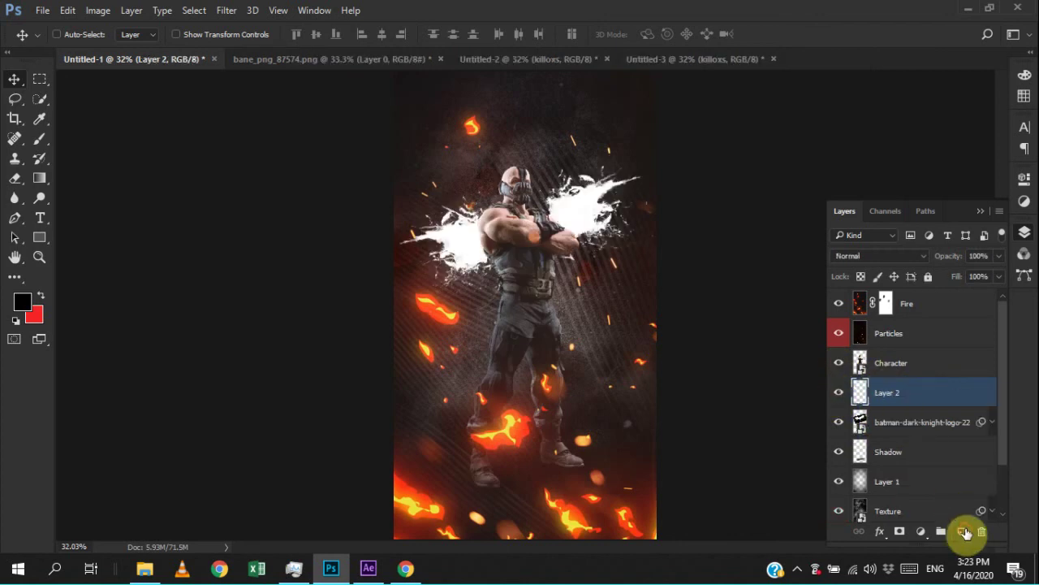
double_click(886, 393)
type("H")
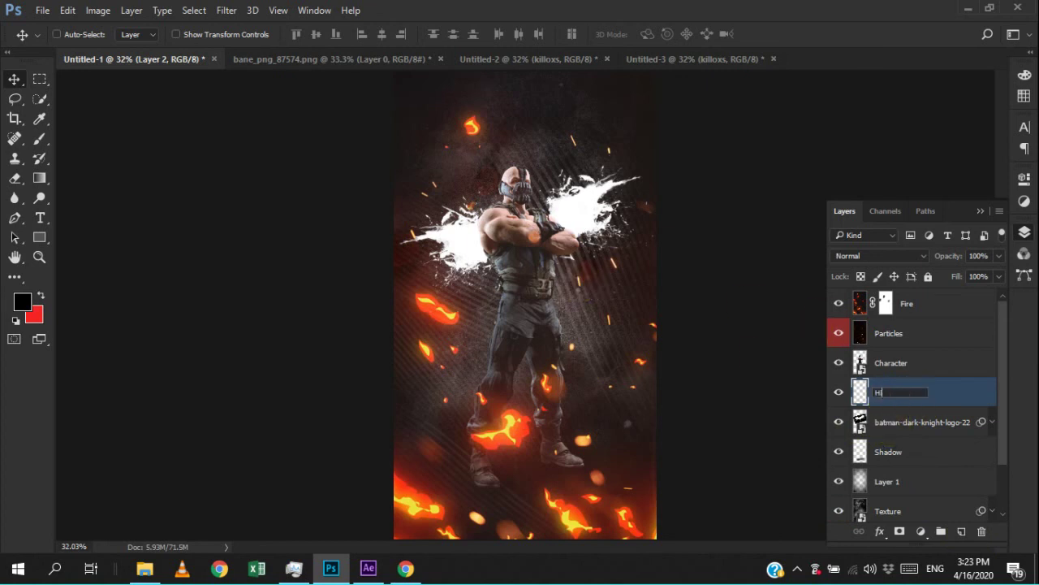
type("ighlight")
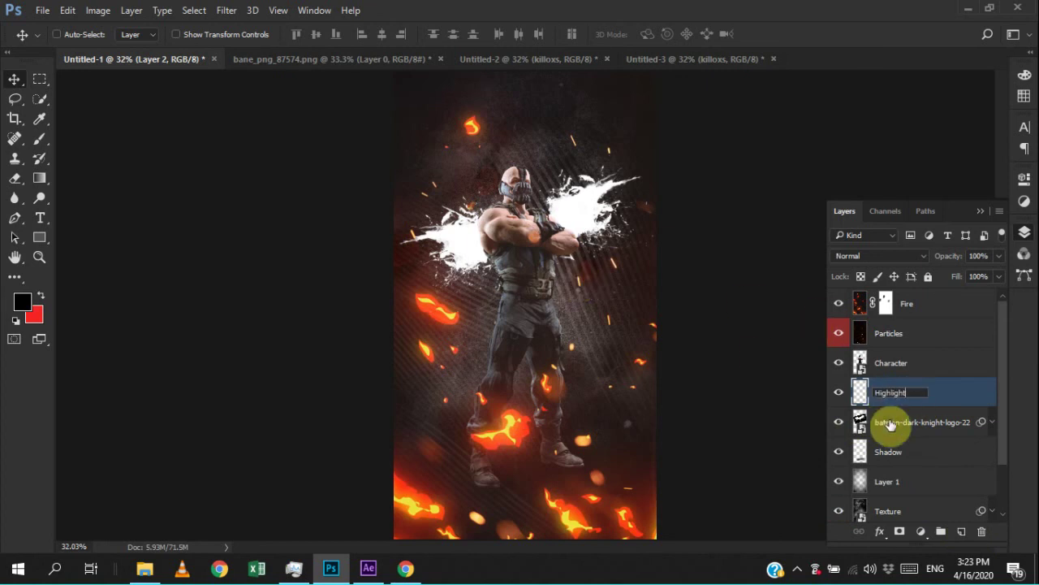
key("Return")
key("b")
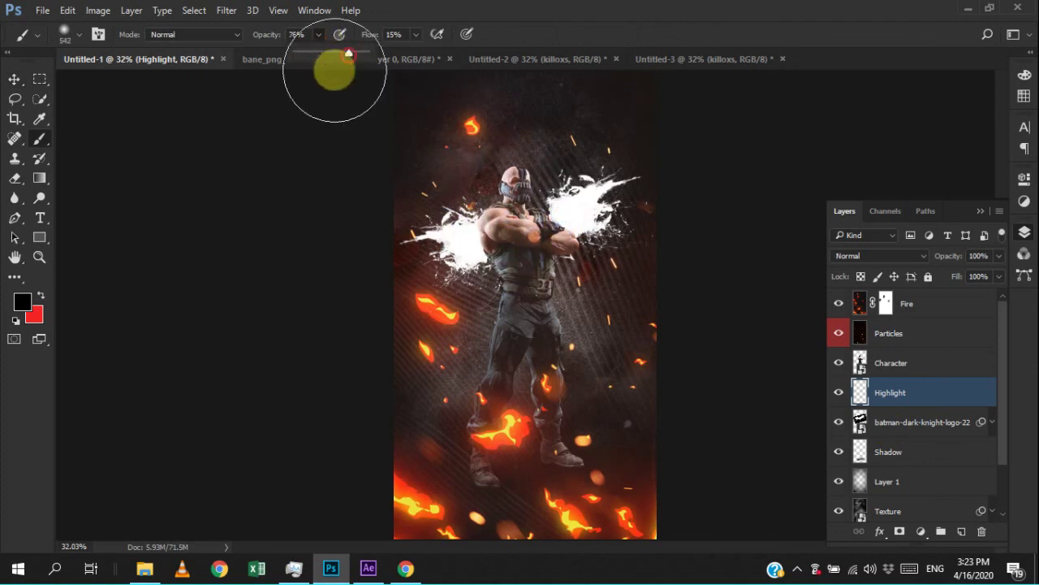
left_click(25, 309)
left_click_drag(515, 273, 295, 112)
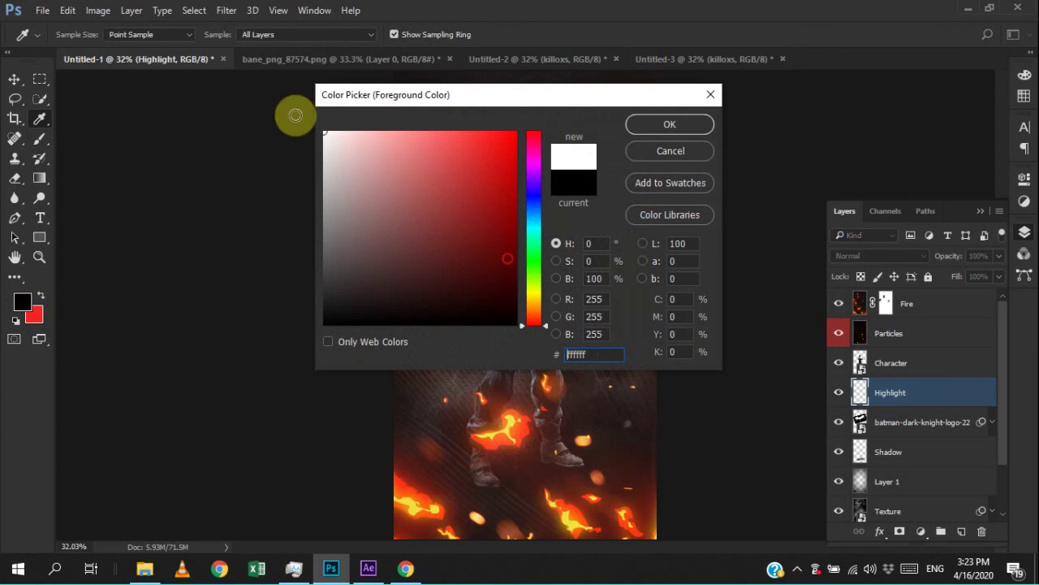
left_click(666, 114)
mouse_move(544, 268)
left_mouse_down()
mouse_move(528, 268)
mouse_move(529, 173)
mouse_move(675, 197)
mouse_move(533, 174)
mouse_move(526, 215)
left_mouse_up()
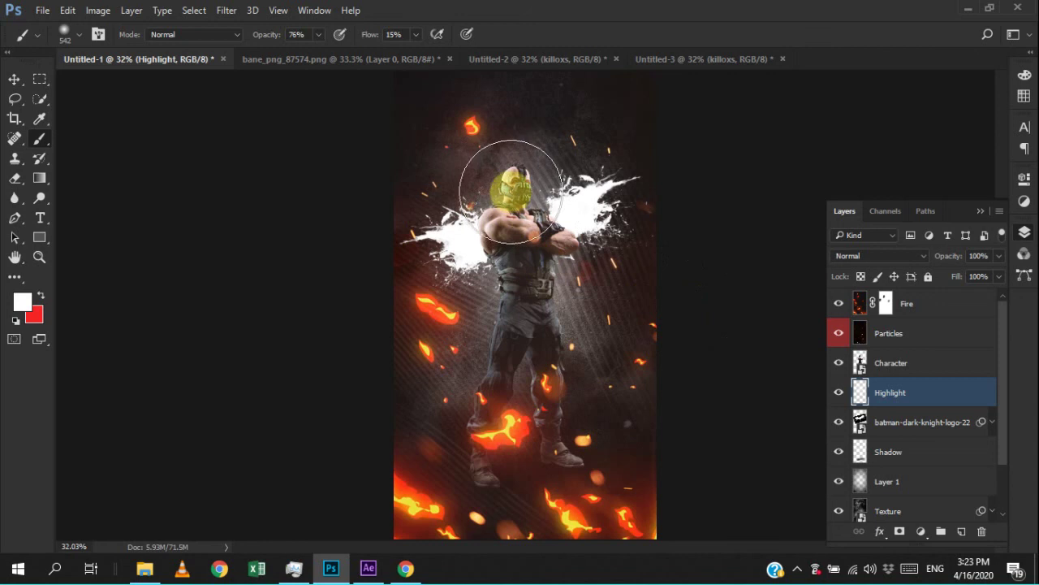
key("v")
left_click(839, 393)
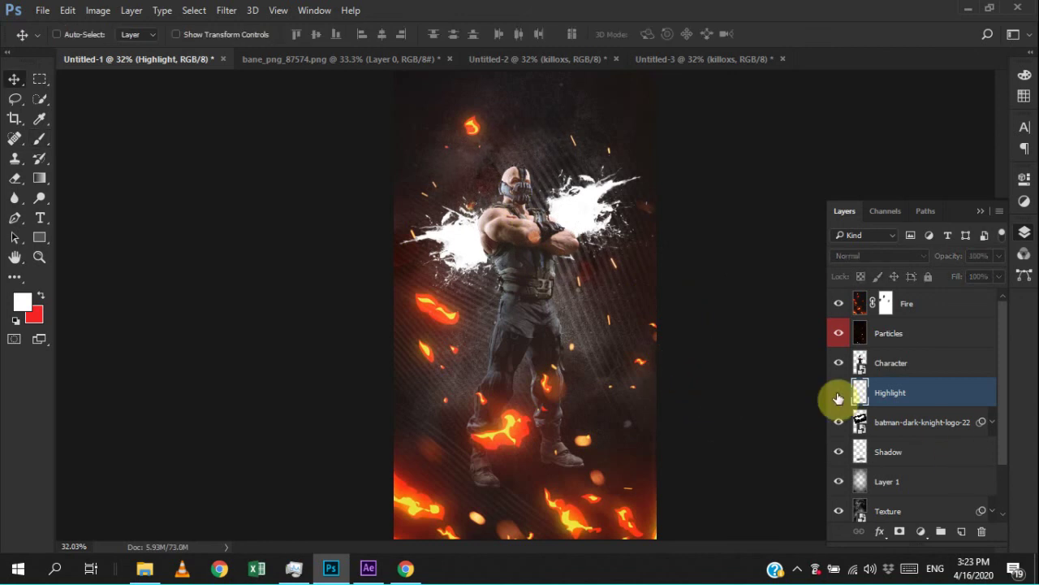
left_click(838, 393)
left_click(839, 394)
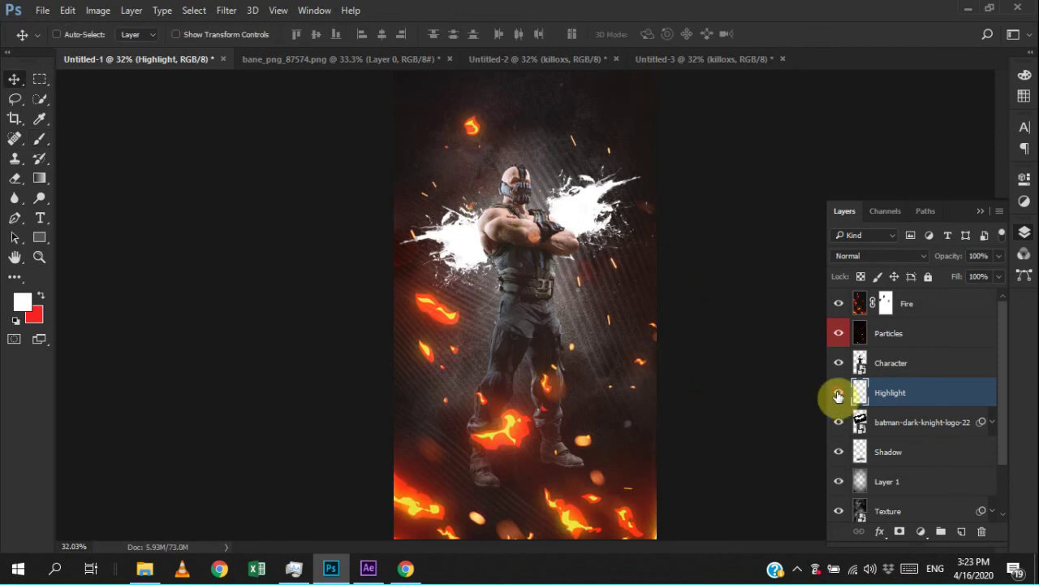
left_click(839, 395)
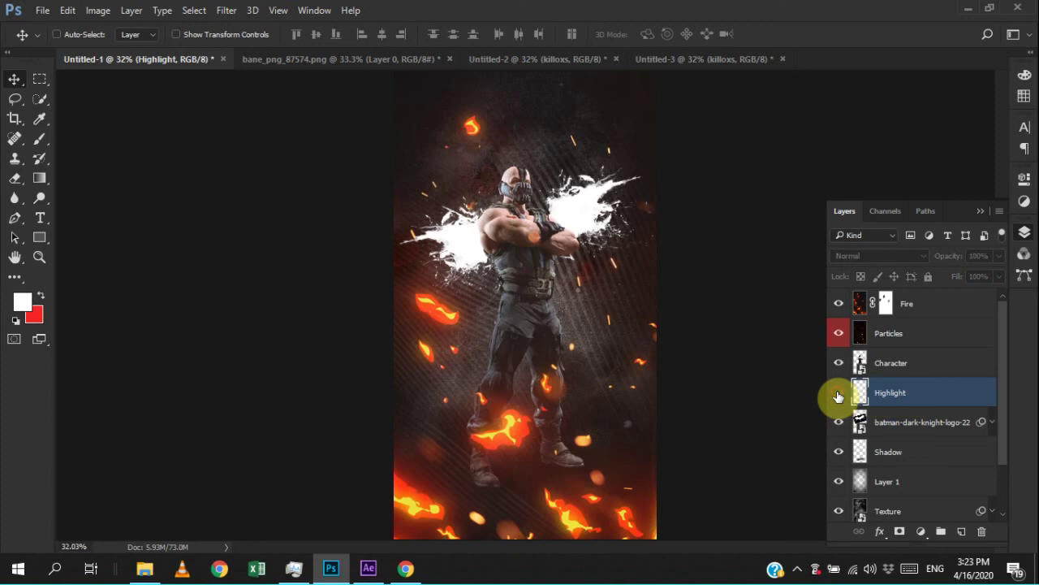
left_click(838, 395)
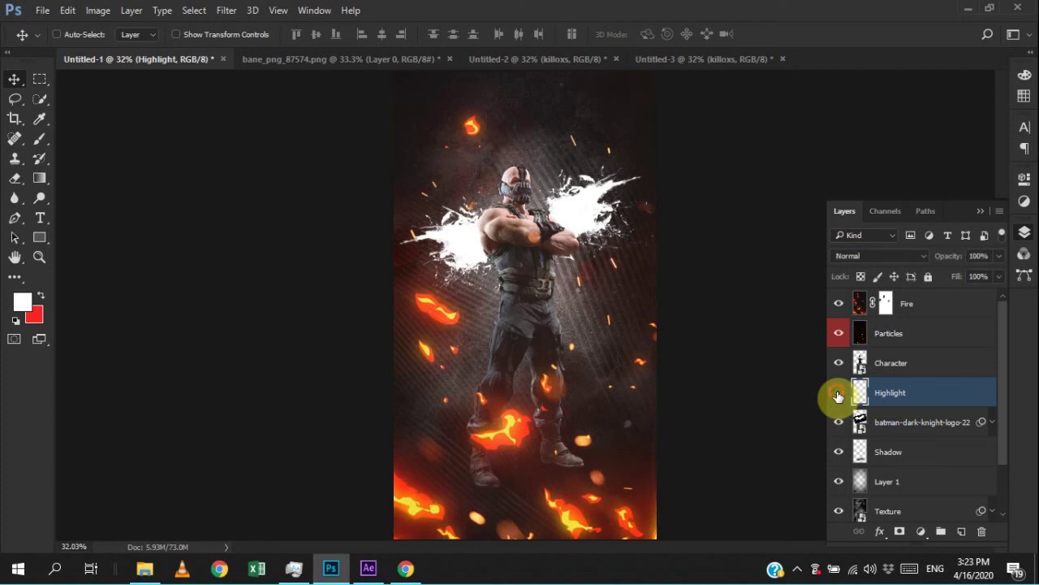
left_click(839, 395)
left_click(839, 396)
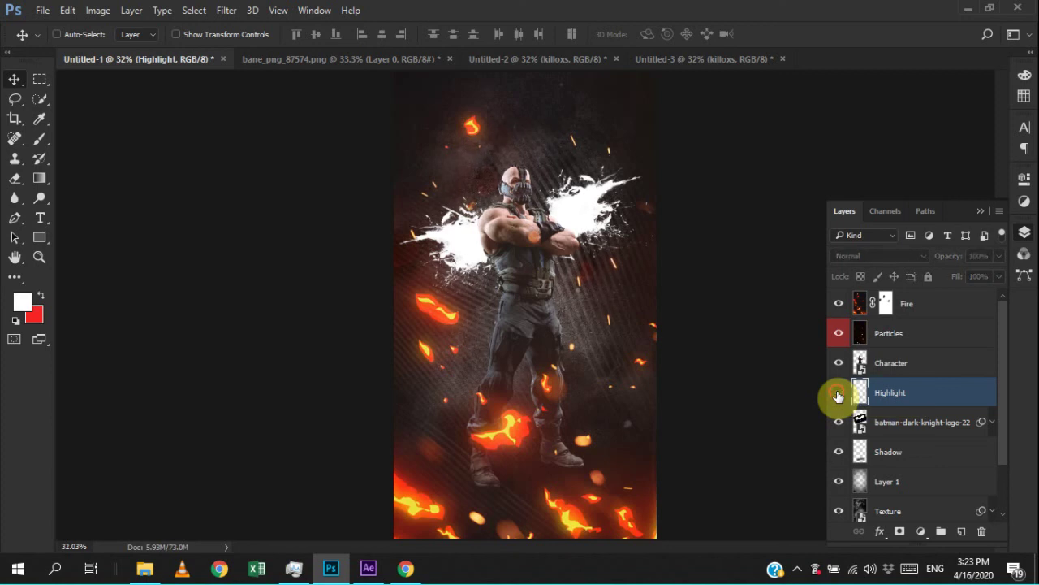
left_click(840, 398)
left_click(841, 398)
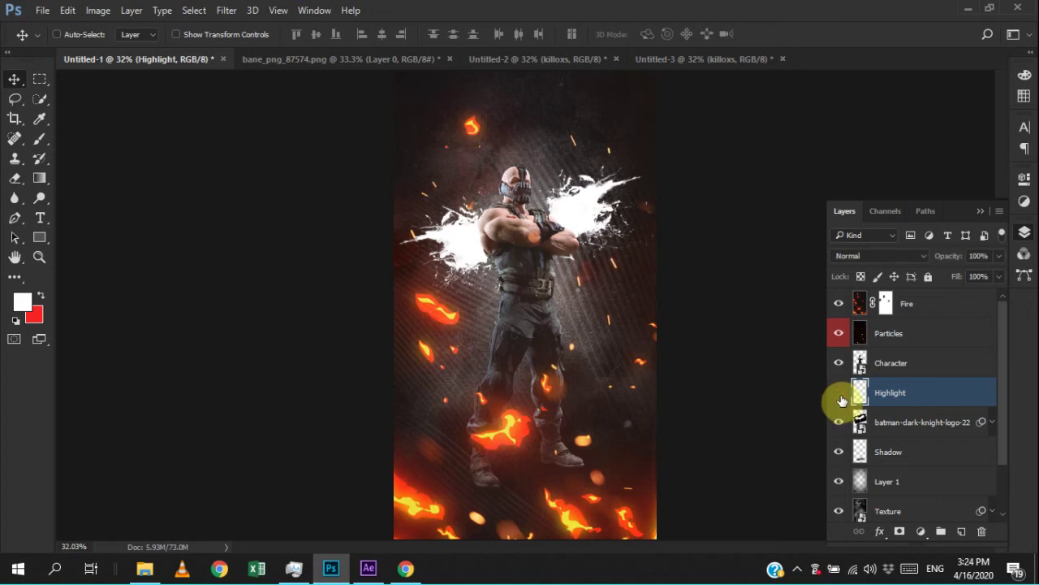
left_click(839, 397)
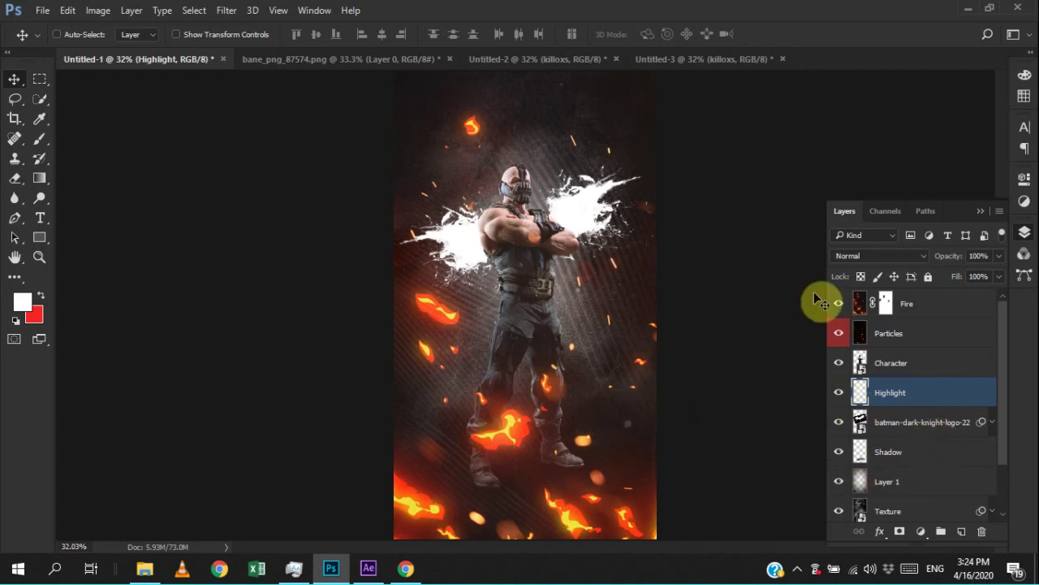
- Select the Fire layer and set its opacity to 100%
left_click(868, 305)
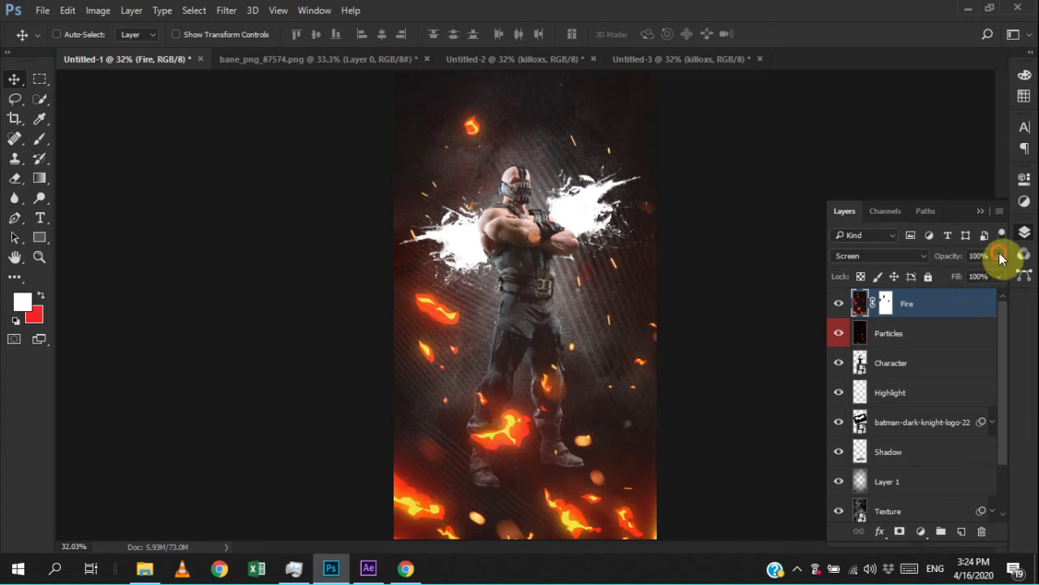
left_click(999, 276)
left_click_drag(987, 274, 986, 273)
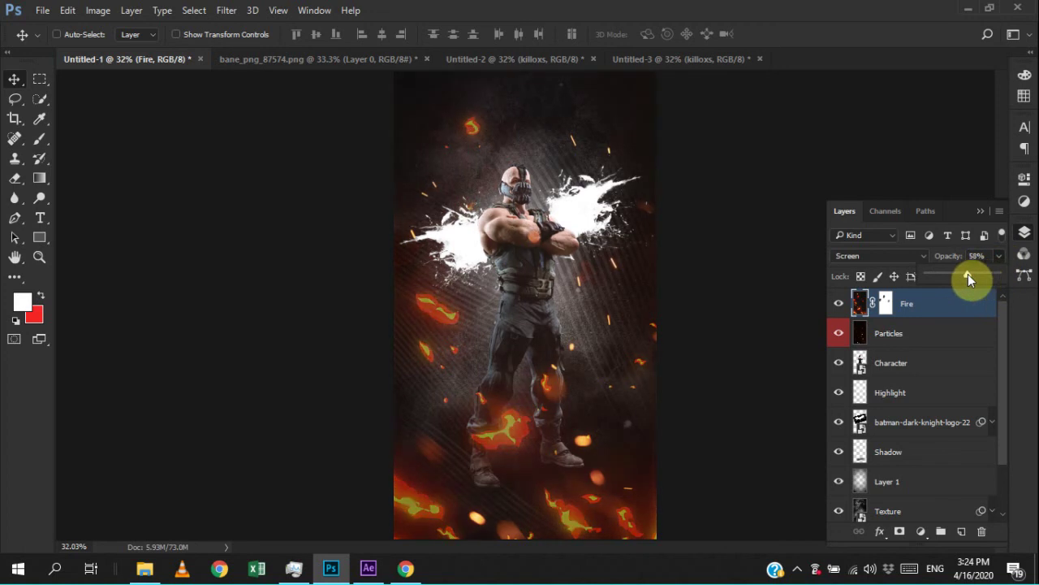
left_click_drag(985, 277, 1009, 279)
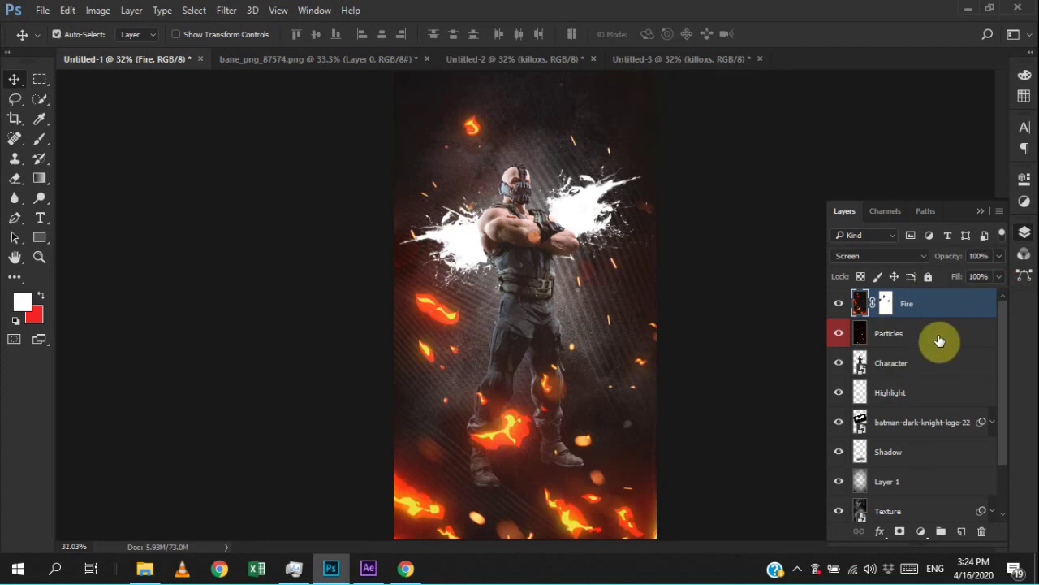
- Apply a Hue/Saturation adjustment to Fire with saturation lowered to -9
key("ctrl+u")
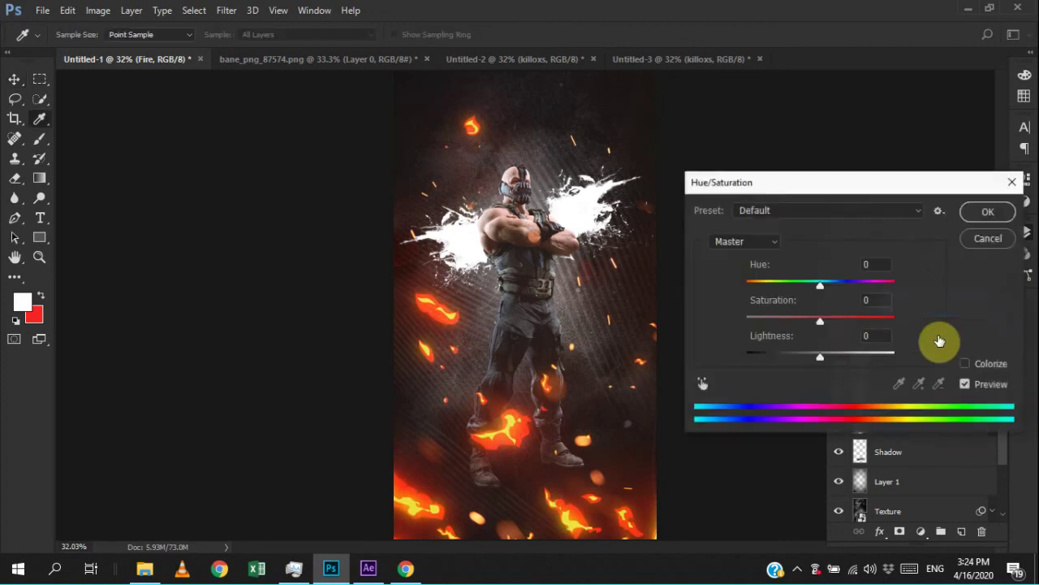
left_click_drag(821, 324, 809, 329)
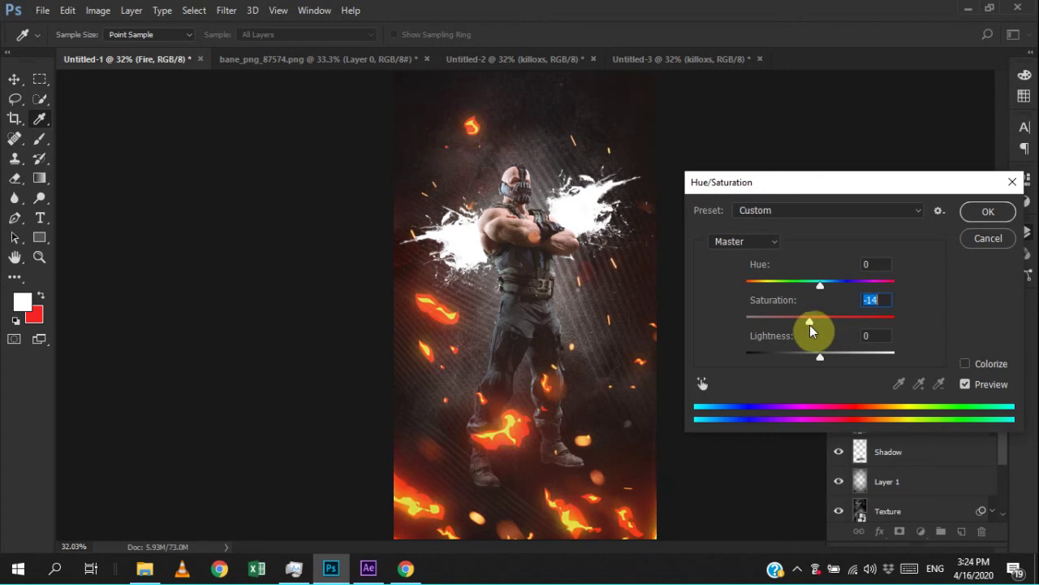
left_click_drag(811, 329, 816, 336)
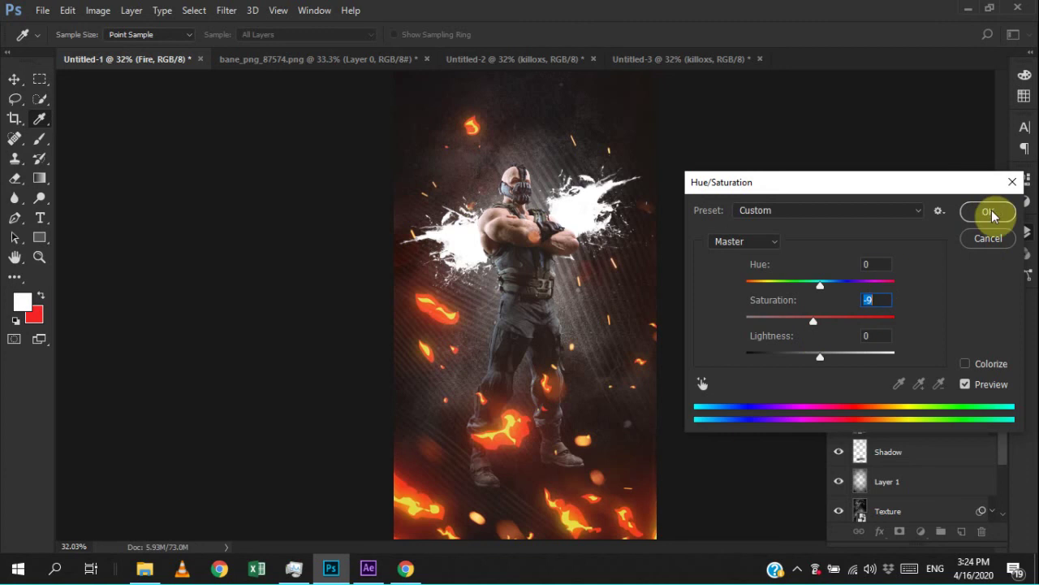
left_click(992, 214)
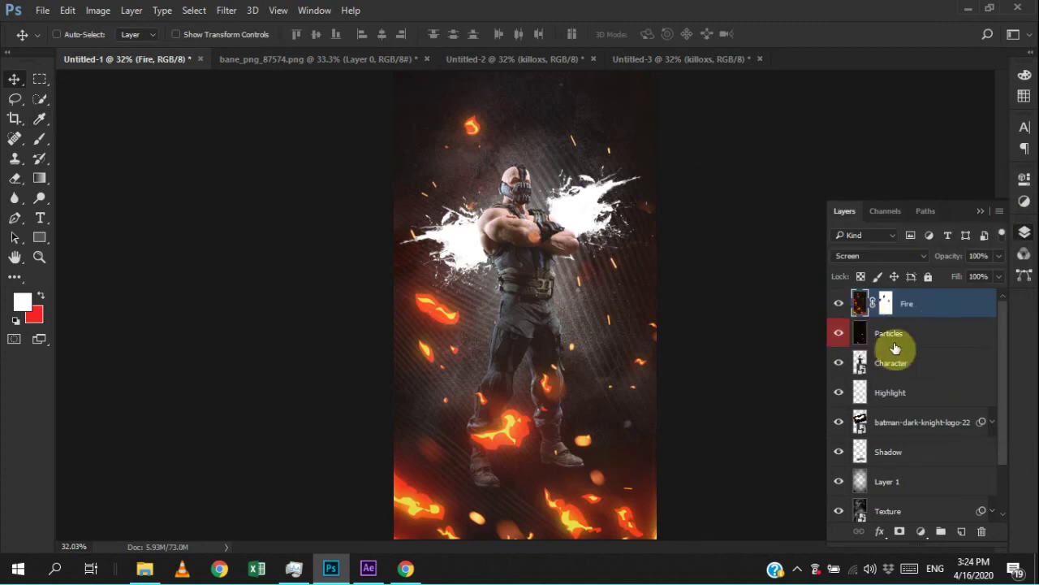
key("ctrl")
scroll(941, 439, "down", 2)
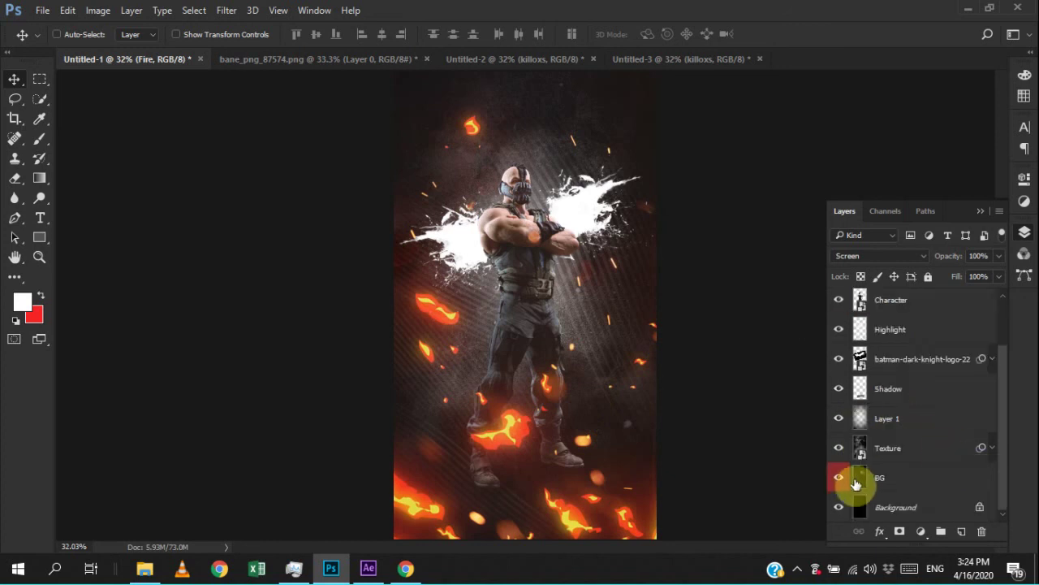
scroll(887, 485, "up", 2)
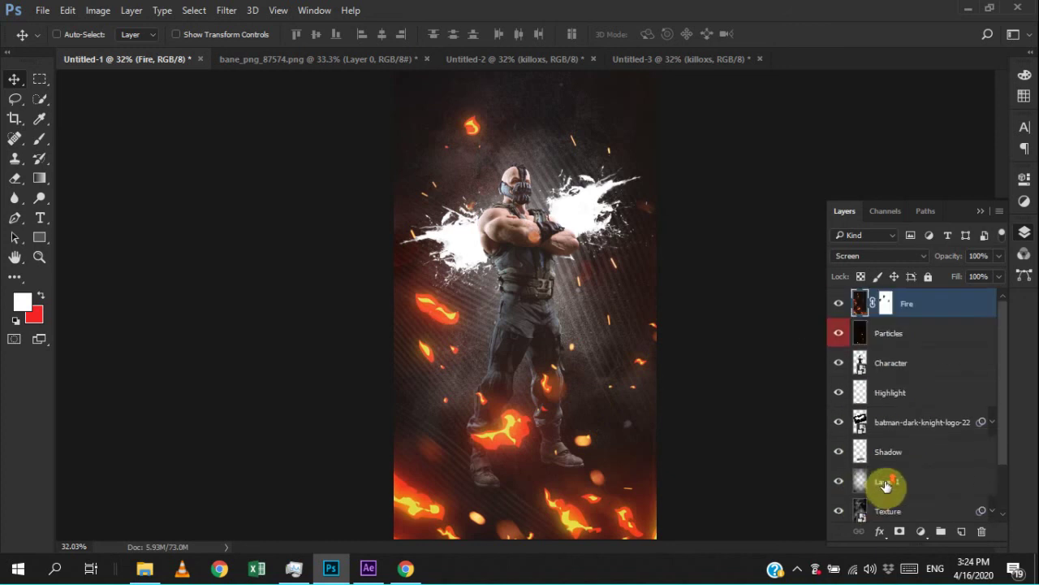
- Select the Character layer and open Curves, then cancel it after moving the window aside
left_click(838, 363)
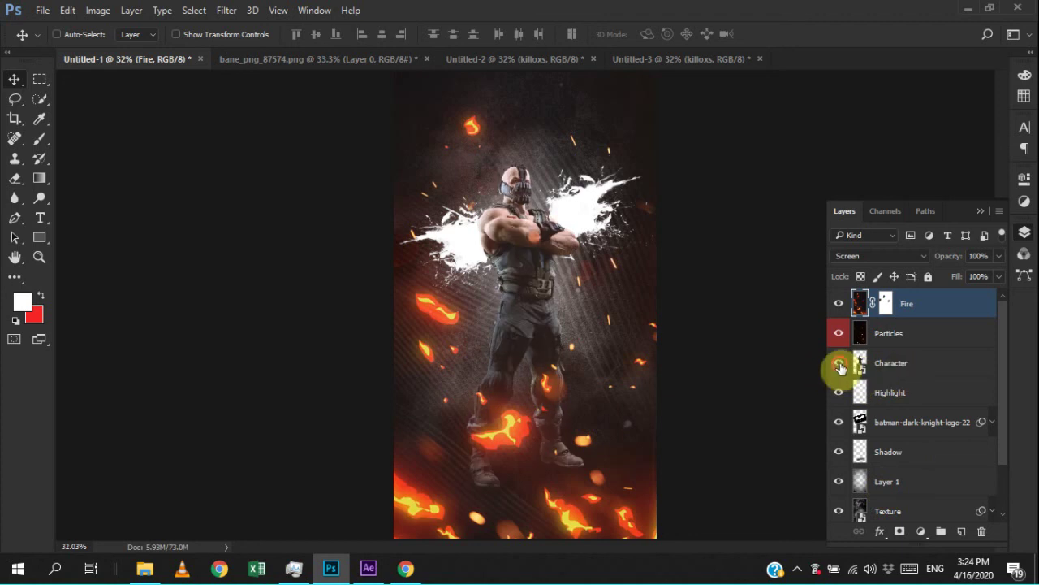
left_click(839, 363)
left_click(901, 367)
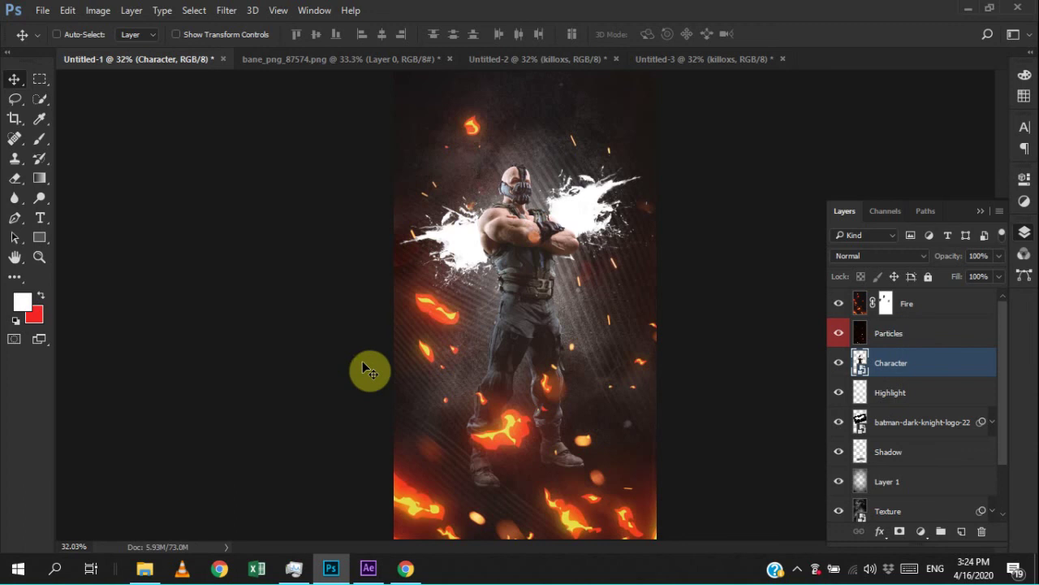
key("ctrl")
key("ctrl+m")
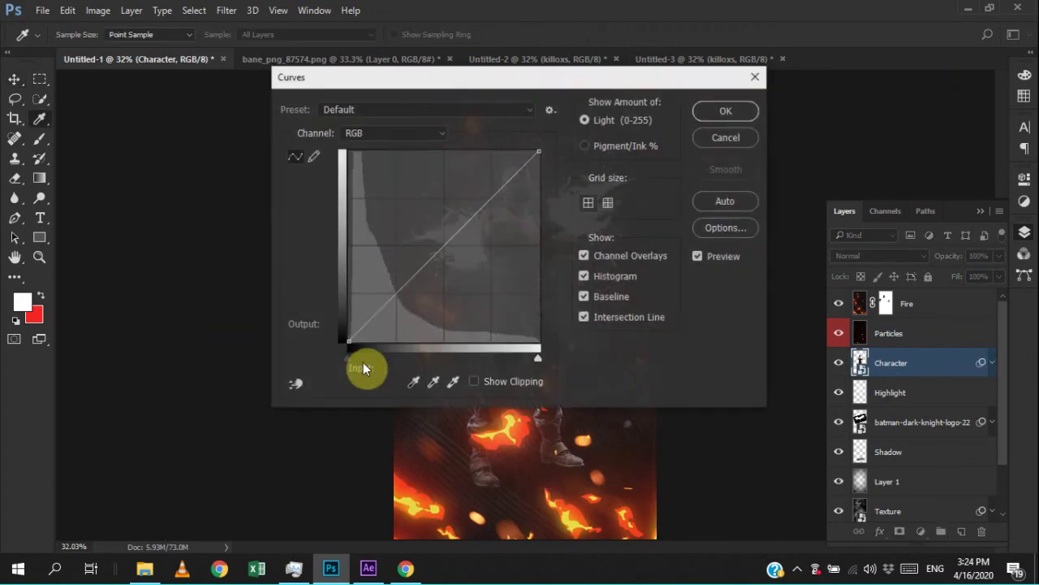
mouse_move(580, 87)
left_mouse_down()
mouse_move(806, 134)
mouse_move(931, 142)
mouse_move(859, 130)
left_mouse_up()
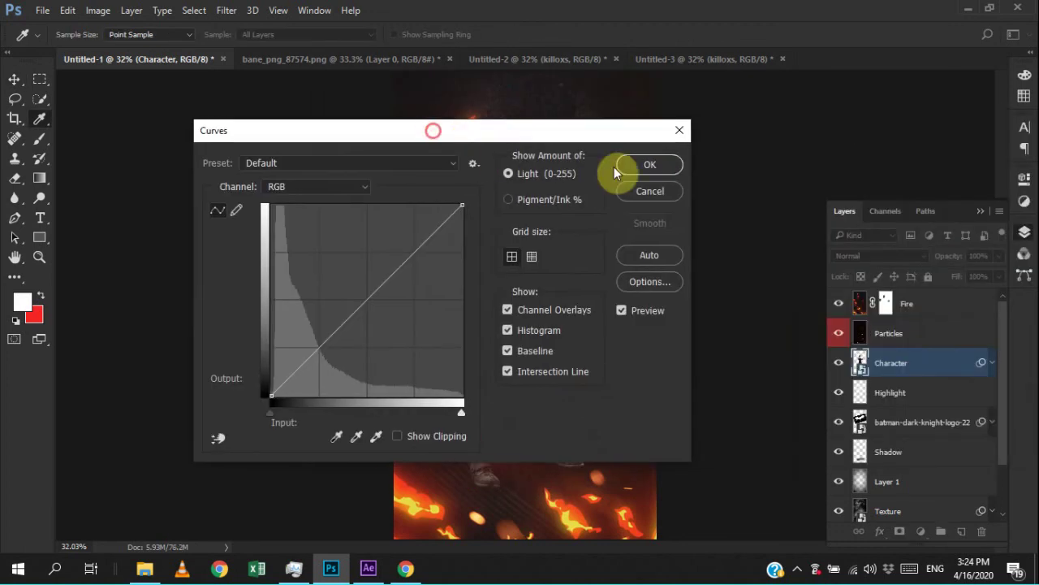
left_click(663, 197)
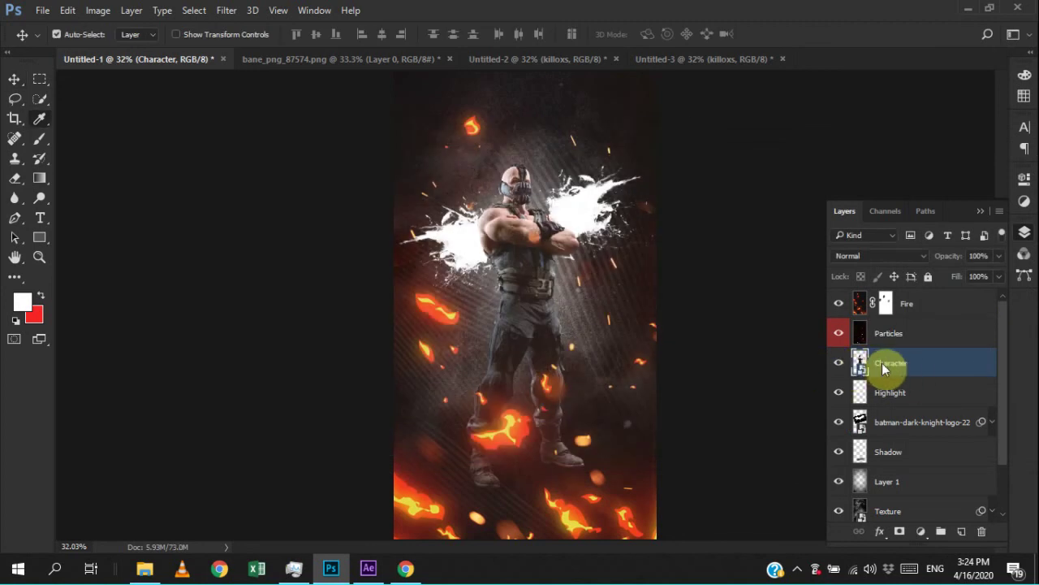
- Apply a Curves S-curve to Character, lowering the shadow point and raising the highlight point
key("ctrl+m")
left_click_drag(470, 133, 882, 132)
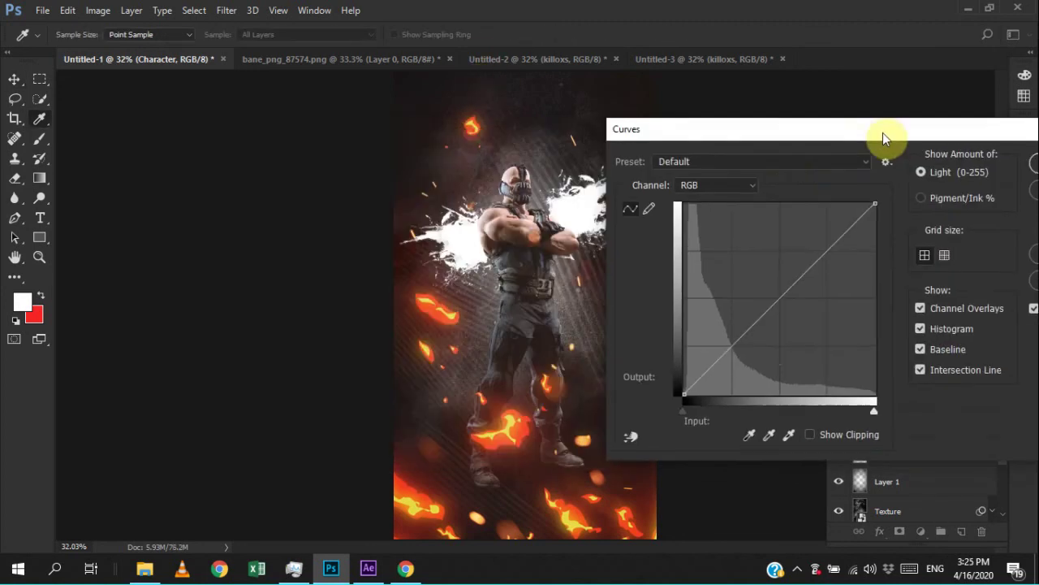
left_click_drag(741, 346, 735, 353)
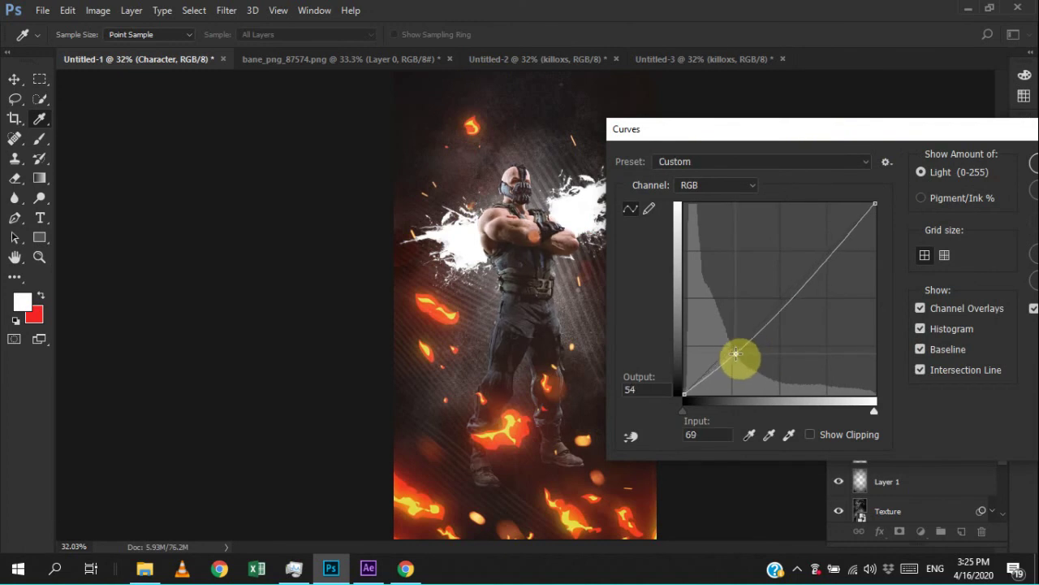
left_click_drag(822, 262, 823, 259)
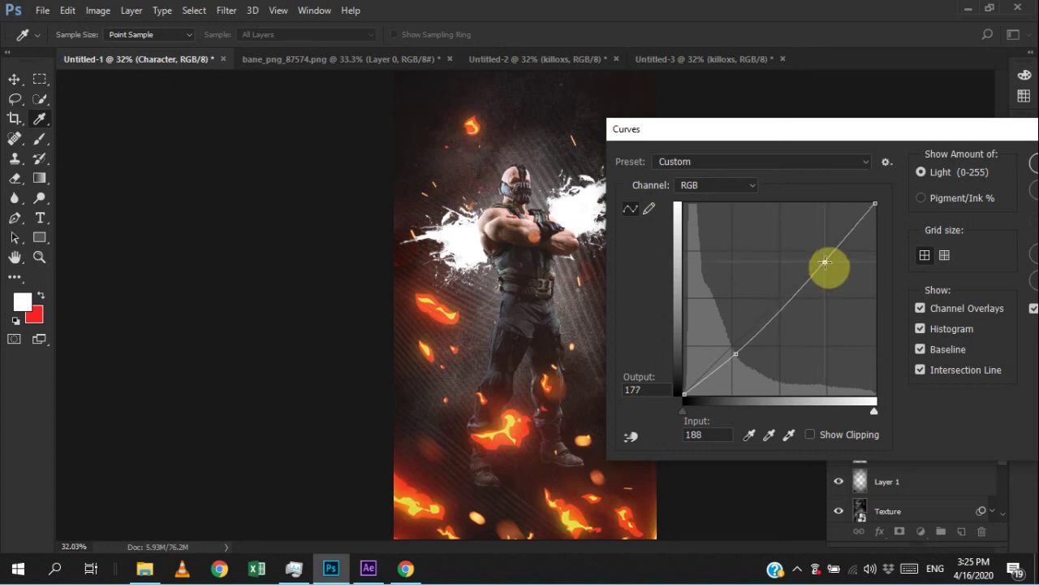
left_click_drag(823, 258, 821, 258)
left_click_drag(734, 353, 739, 356)
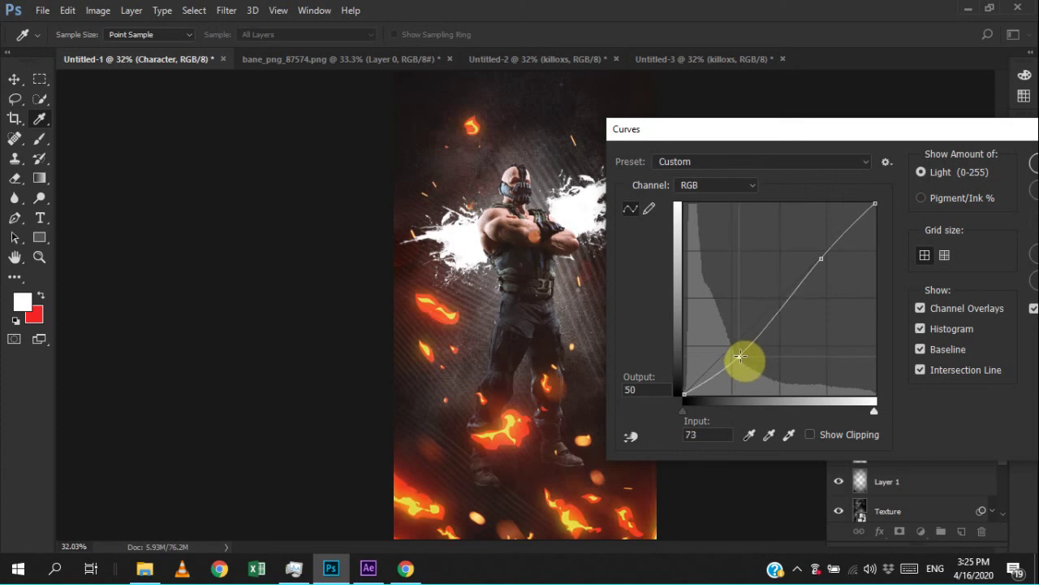
left_click_drag(821, 259, 824, 254)
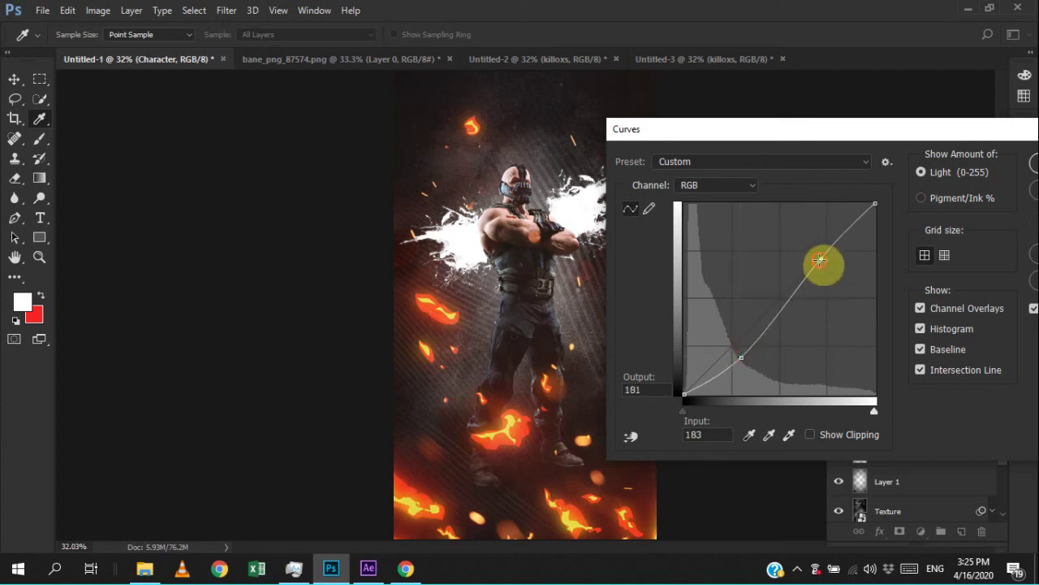
left_click_drag(737, 359, 741, 357)
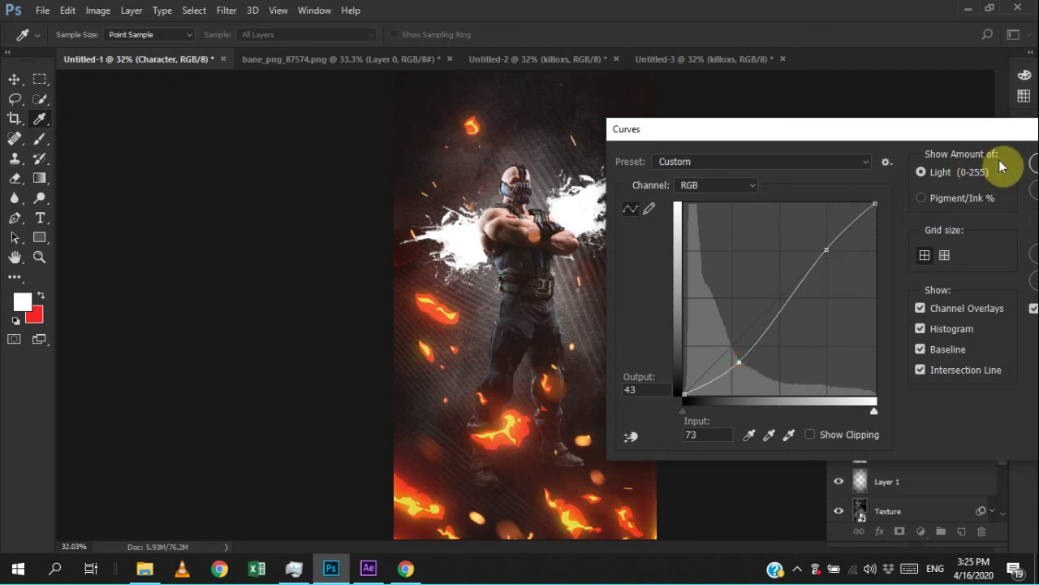
left_click(1030, 162)
key("ctrl")
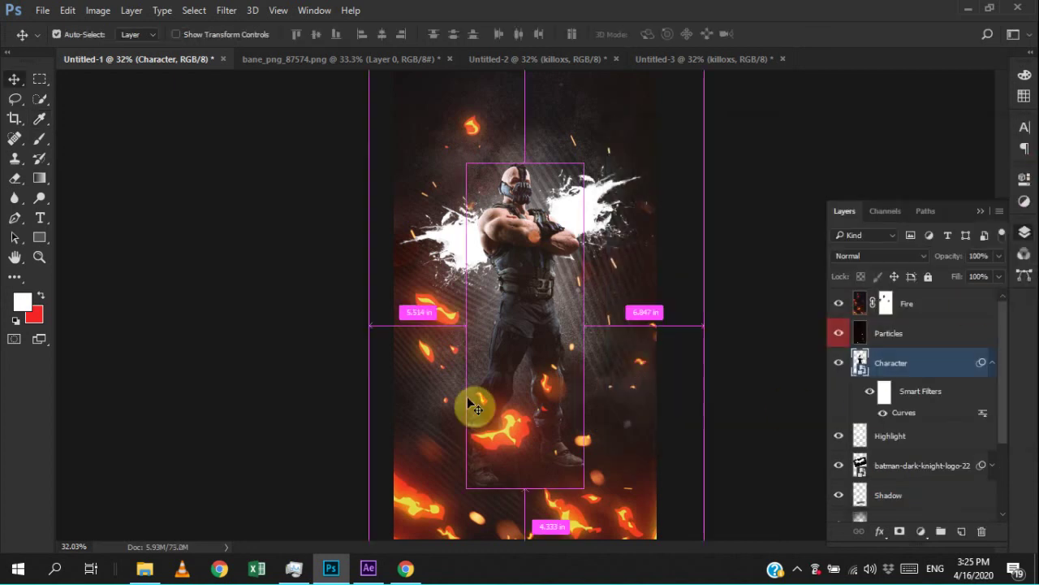
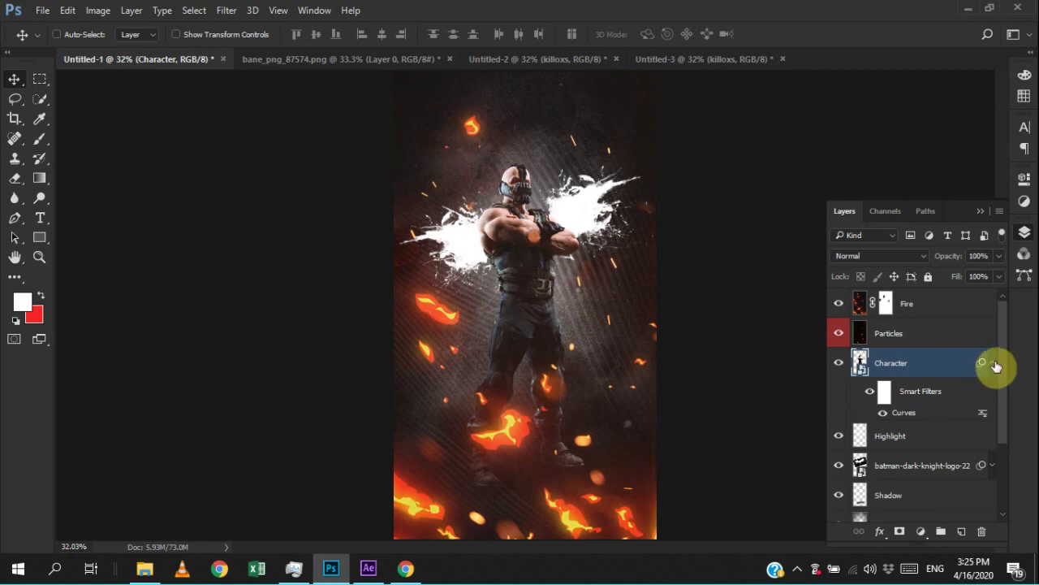
- Collapse the Character layer's filter list and select the Fire layer
left_click(993, 363)
left_click(921, 302)
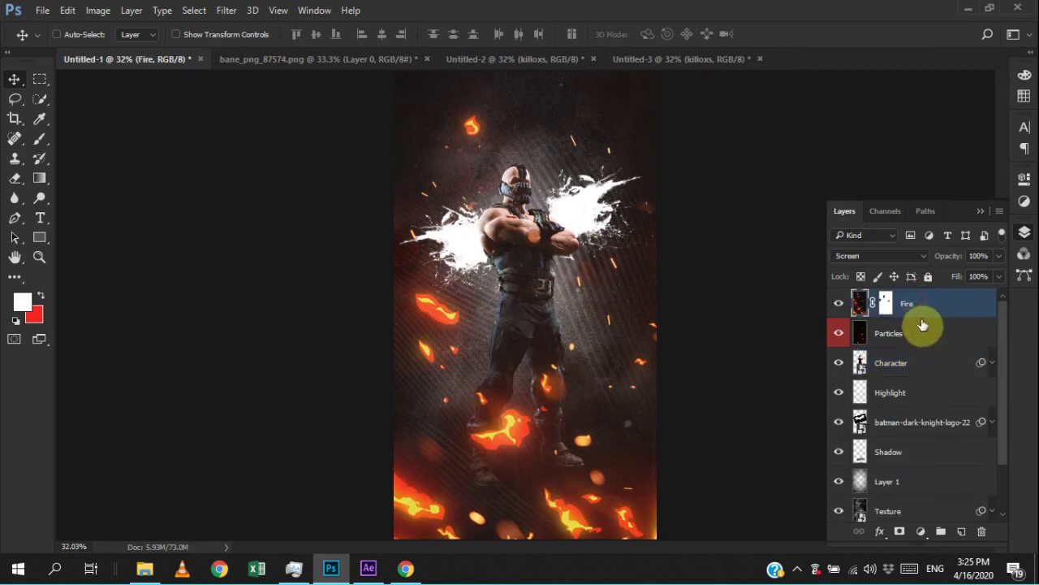
scroll(925, 329, "down", 2)
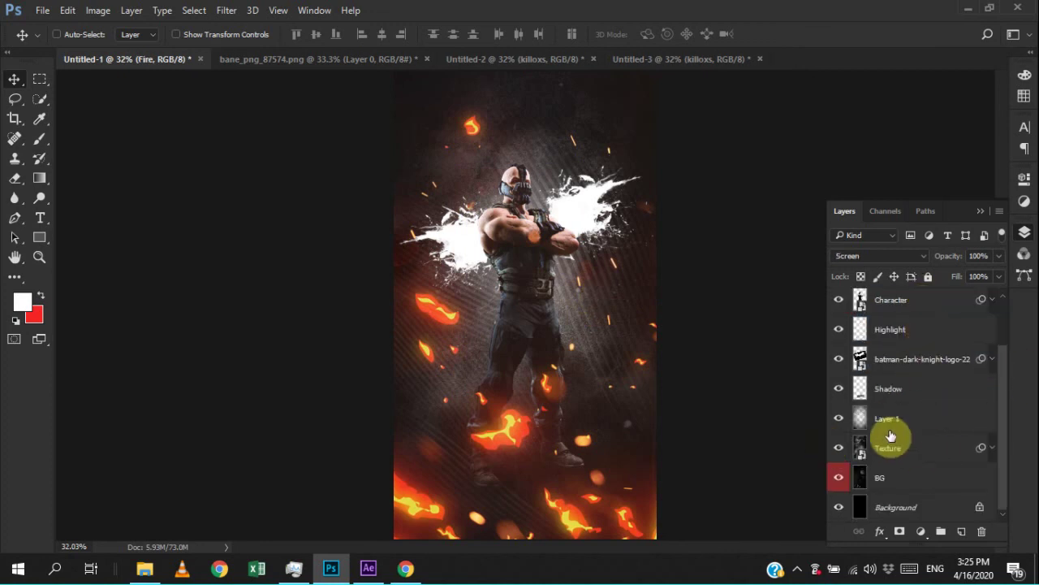
scroll(910, 426, "up", 2)
scroll(914, 434, "up", 1)
scroll(916, 440, "down", 2)
scroll(916, 442, "up", 2)
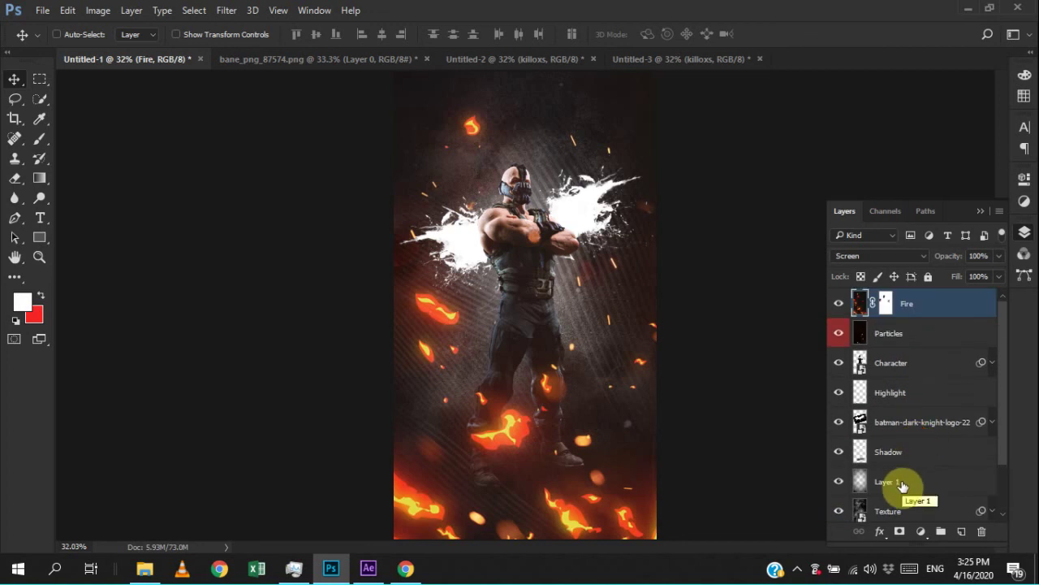
- Compare Layer 1 hidden and shown, then try moving Layer 1 to the top of the stack
left_click(839, 482)
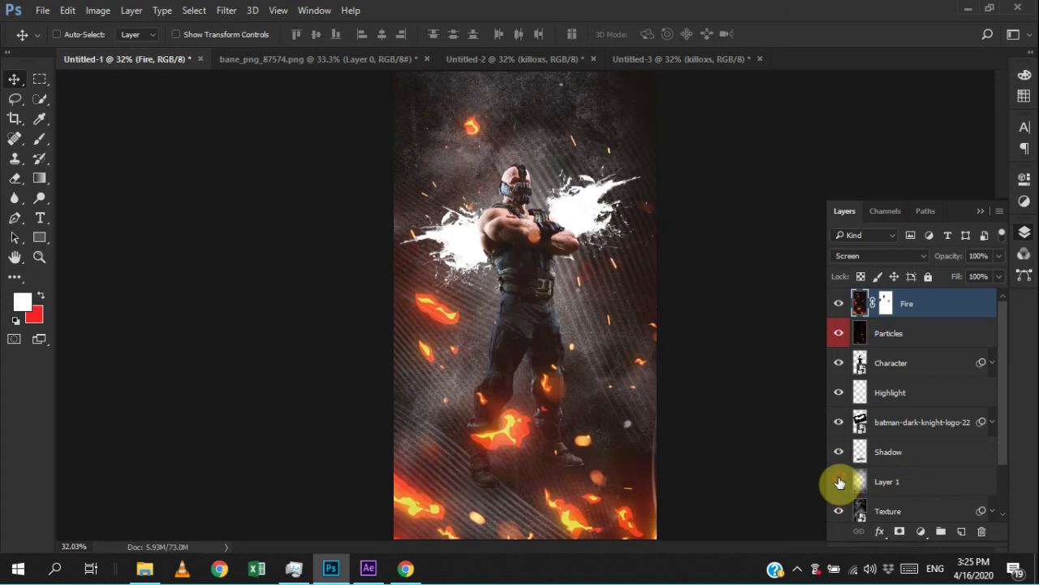
left_click(838, 482)
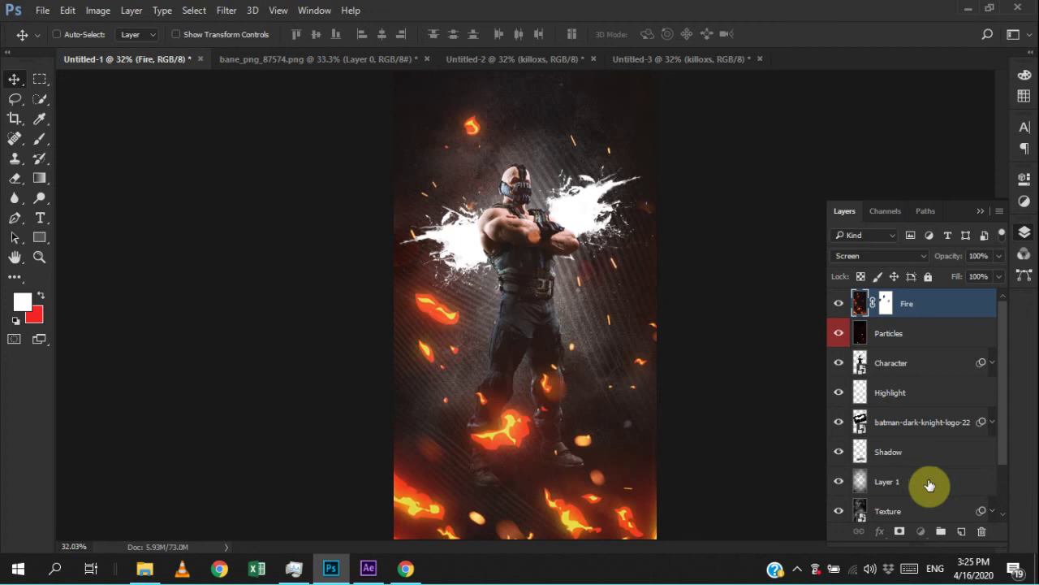
mouse_move(930, 485)
left_mouse_down()
mouse_move(919, 297)
mouse_move(919, 342)
left_mouse_up()
left_click(916, 332, "shift")
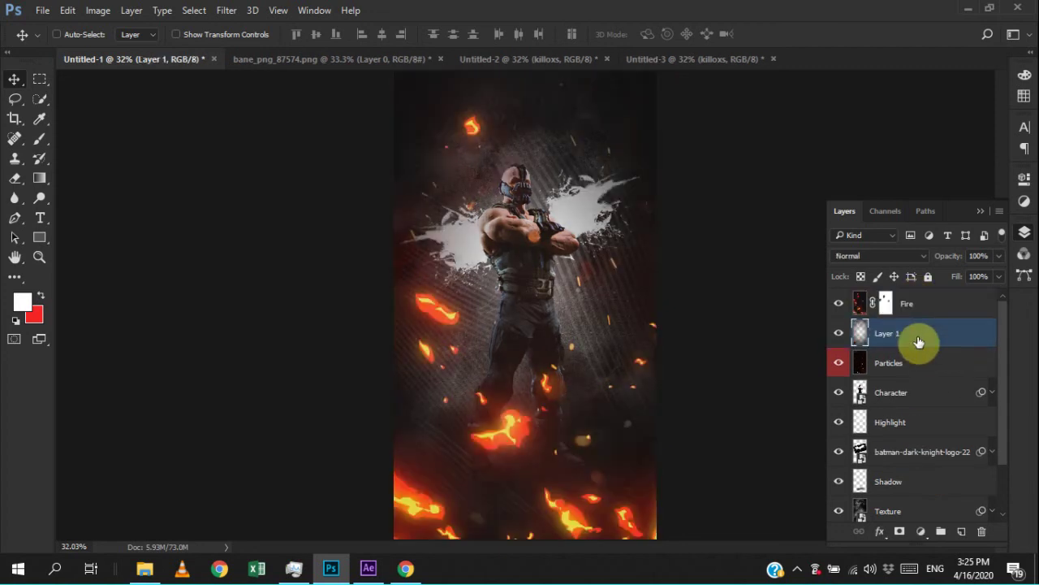
- Undo the reordering so Layer 1 sits back just above Texture
key("ctrl+z")
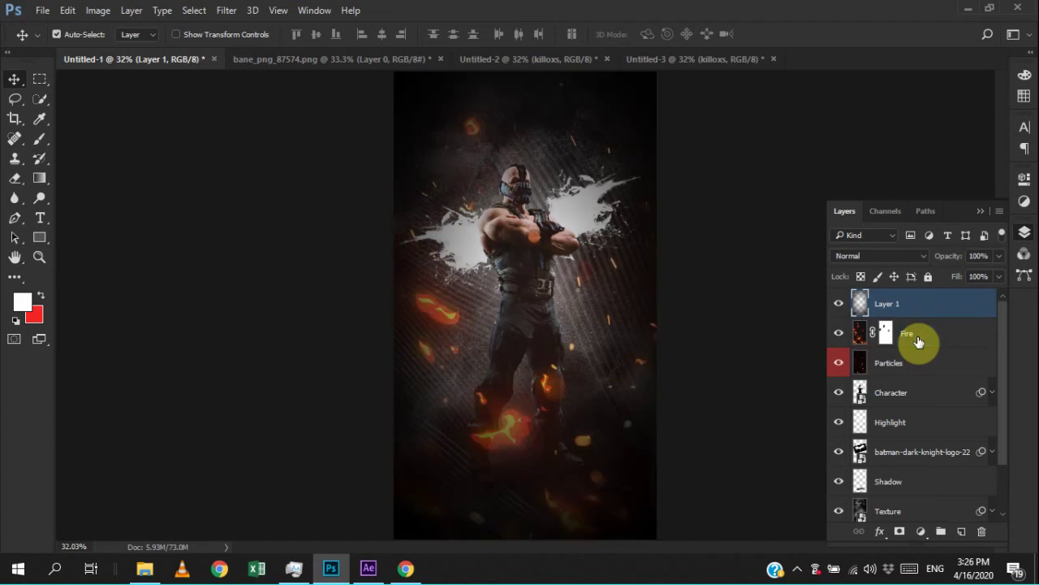
key("ctrl+z")
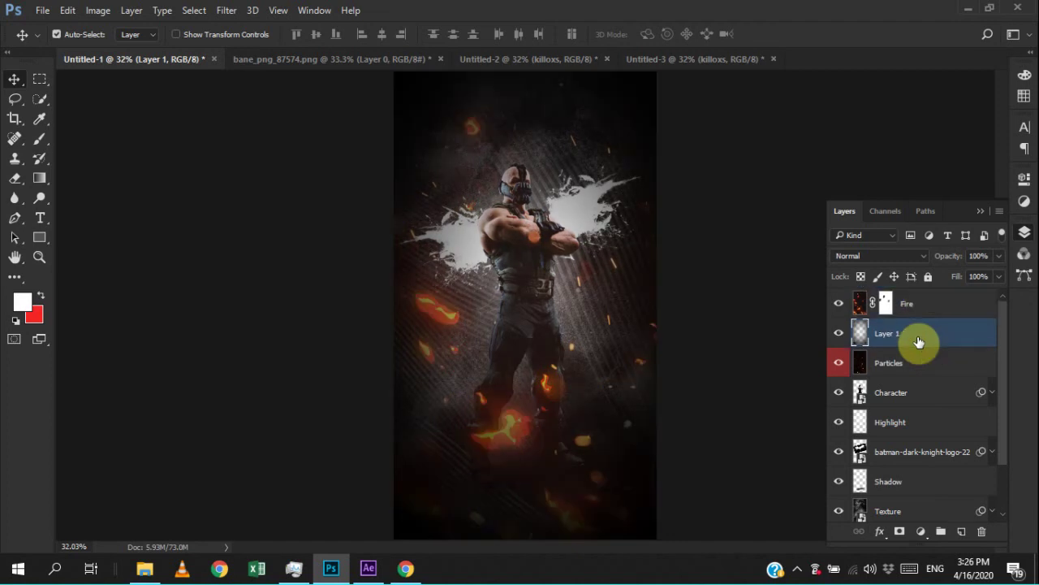
key("ctrl+z")
key("ctrl+z")
key("ctrl+z")
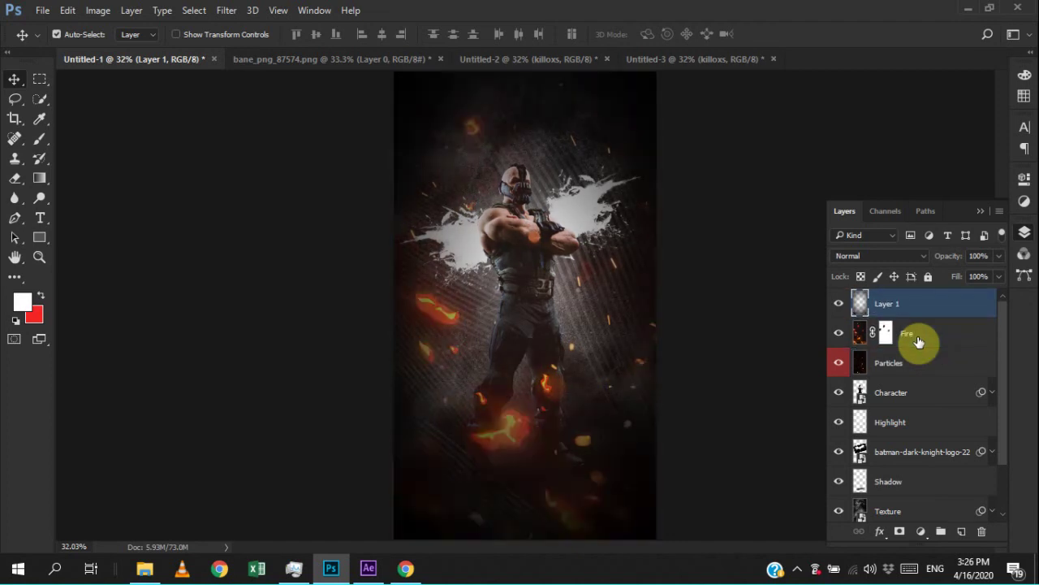
key("ctrl+z")
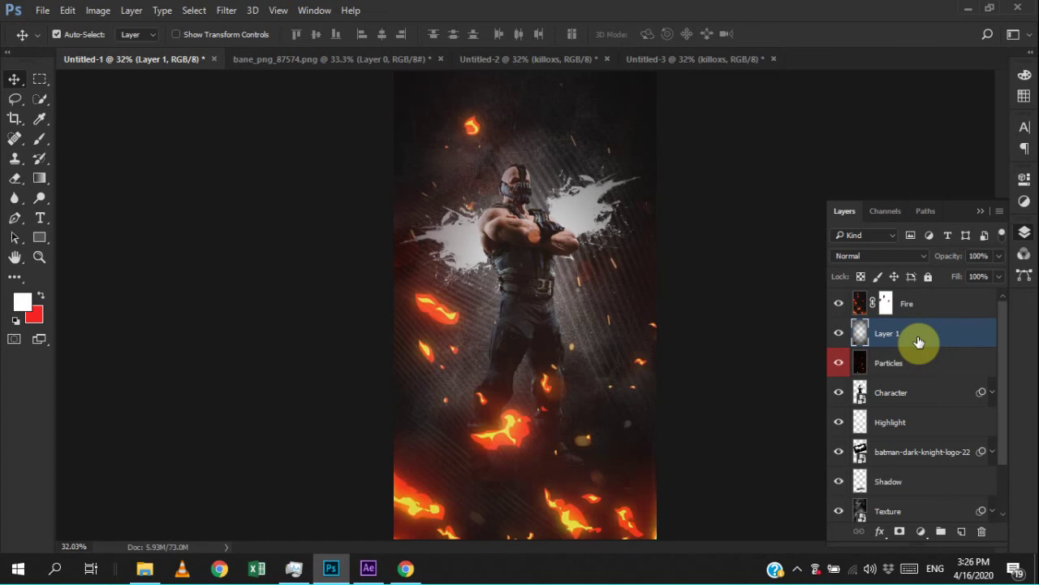
key("ctrl+z")
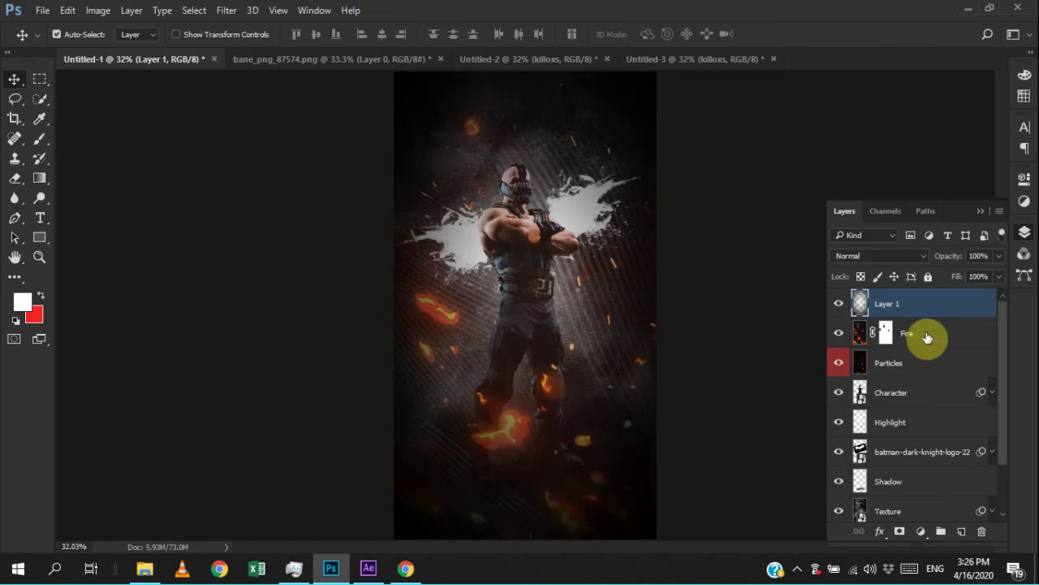
key("ctrl+z")
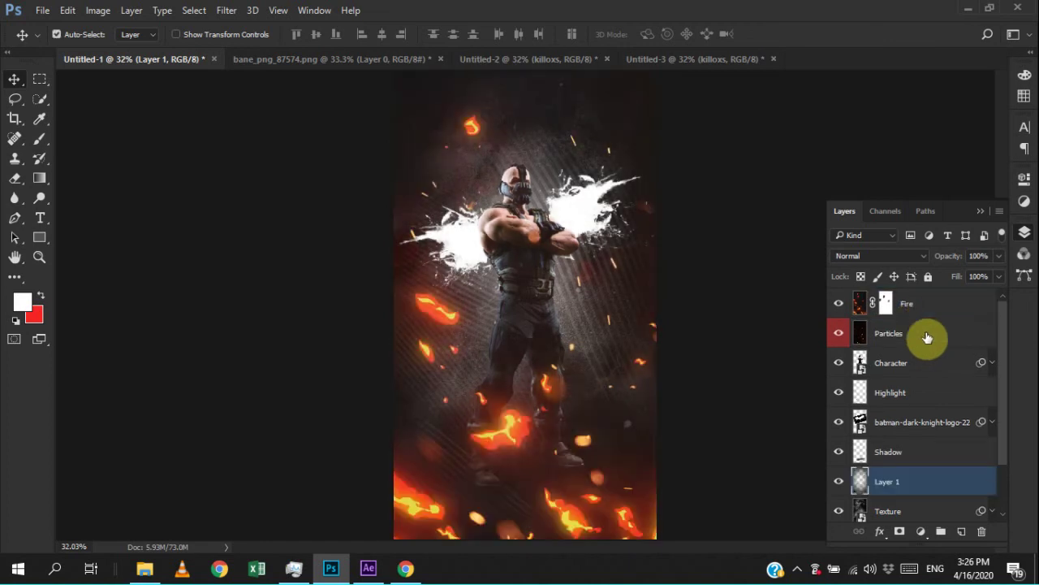
- Turn off auto-select and inspect the Texture, Layer 1, Shadow and Fire layers in turn
key("ctrl")
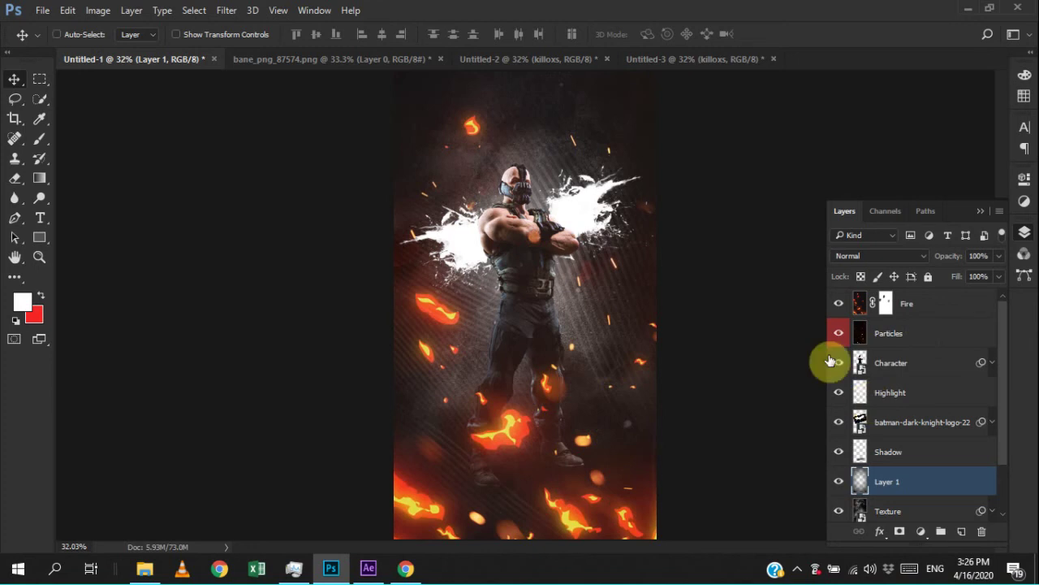
scroll(879, 485, "down", 2)
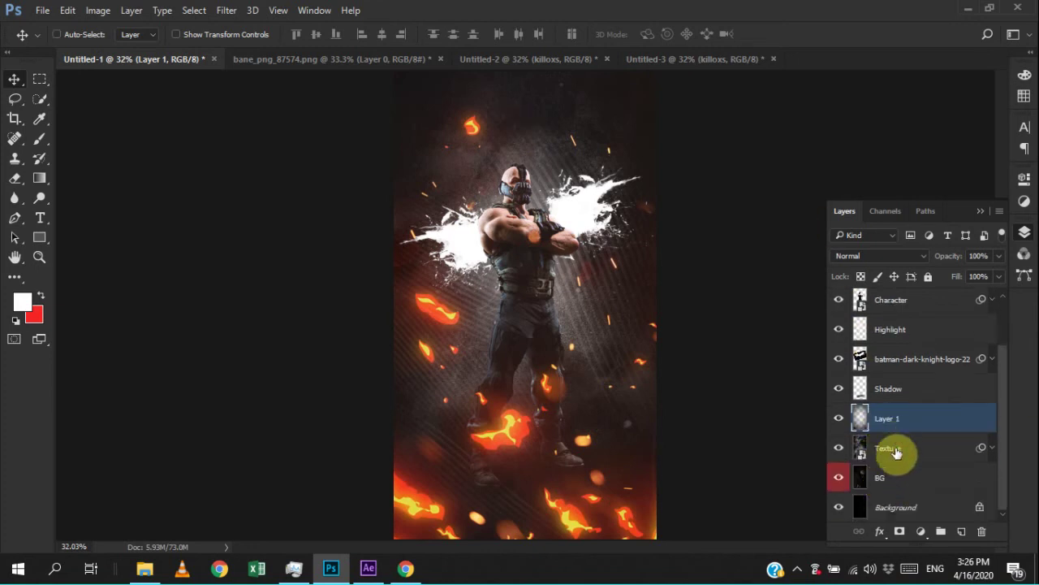
left_click(894, 451)
left_click(893, 420)
scroll(891, 435, "up", 2)
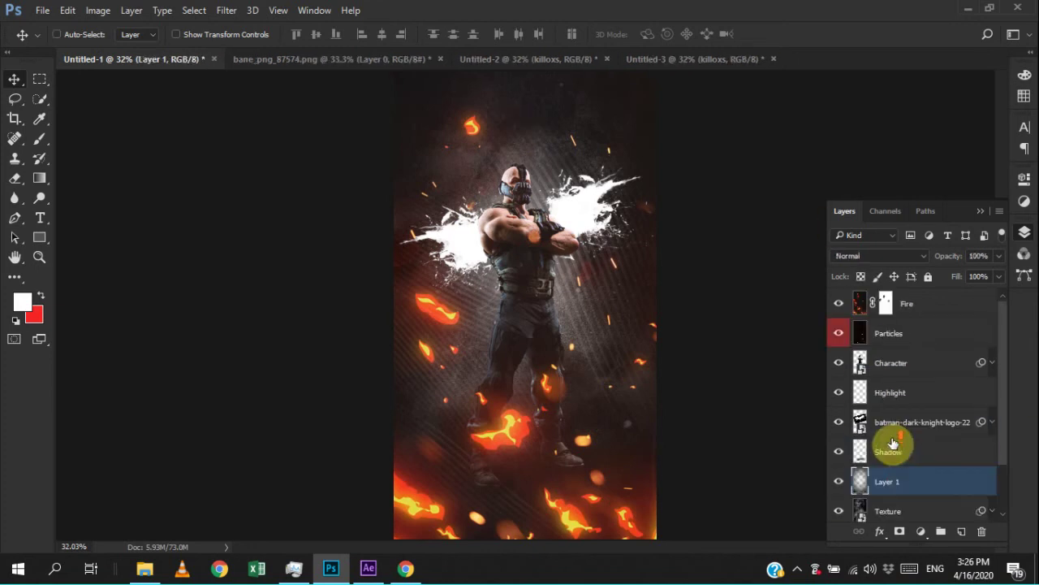
left_click(887, 453)
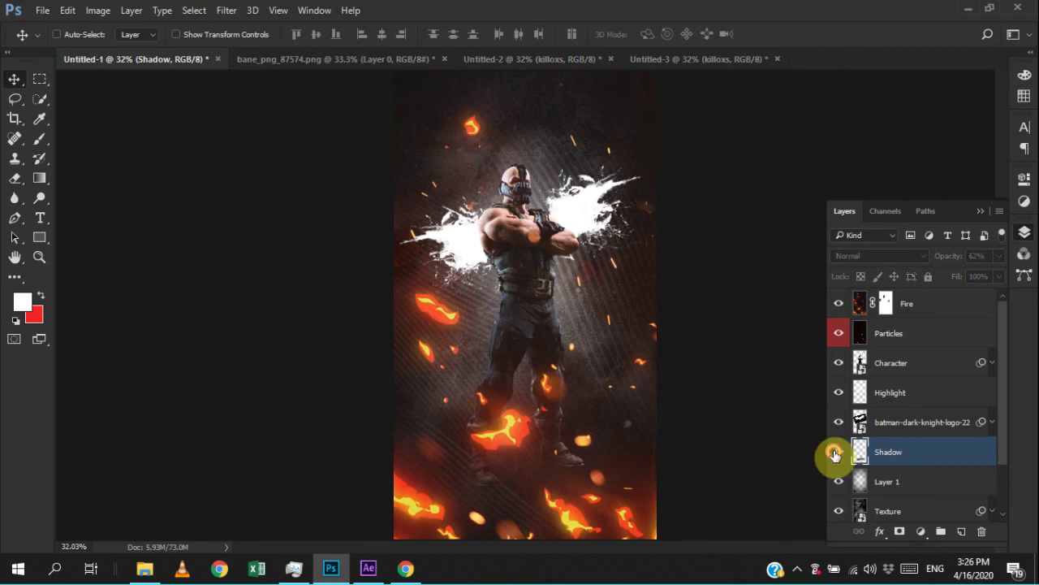
left_click(946, 311)
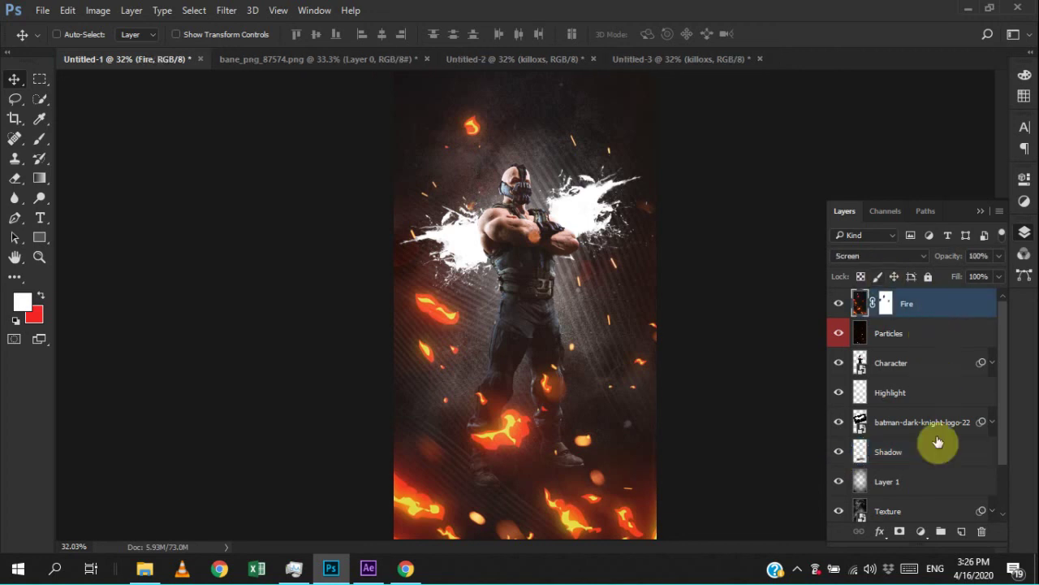
scroll(934, 443, "down", 2)
- Select every layer from Fire down to BG and group them into Group 1
left_click(924, 486, "shift")
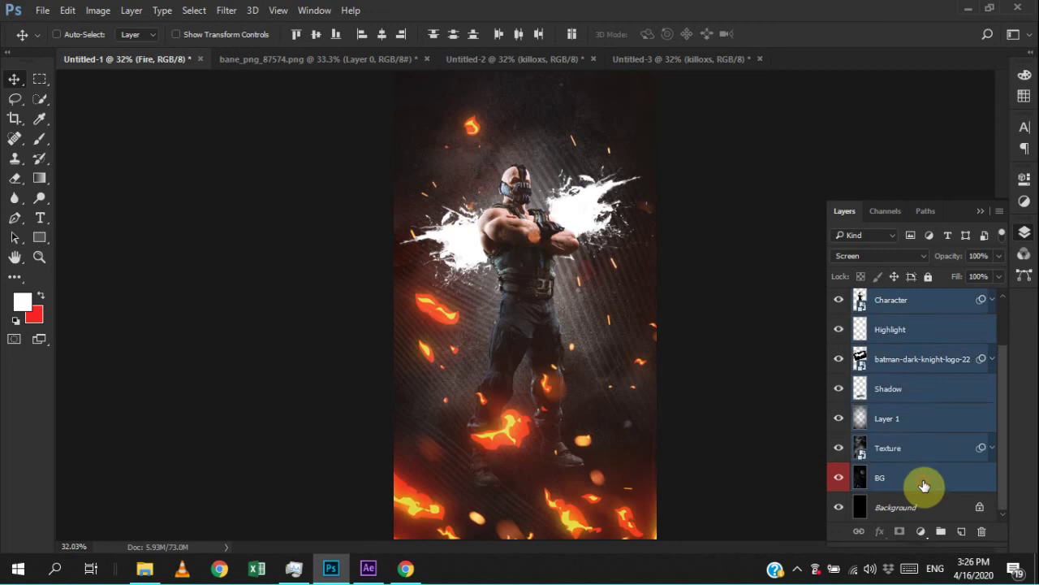
scroll(924, 484, "up", 2)
left_click(930, 307)
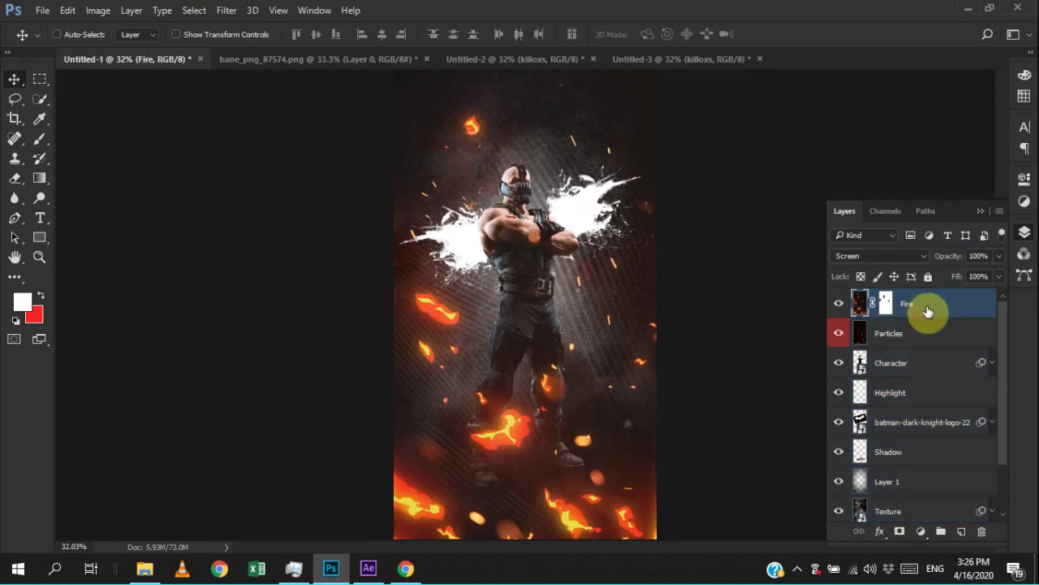
scroll(930, 309, "down", 2)
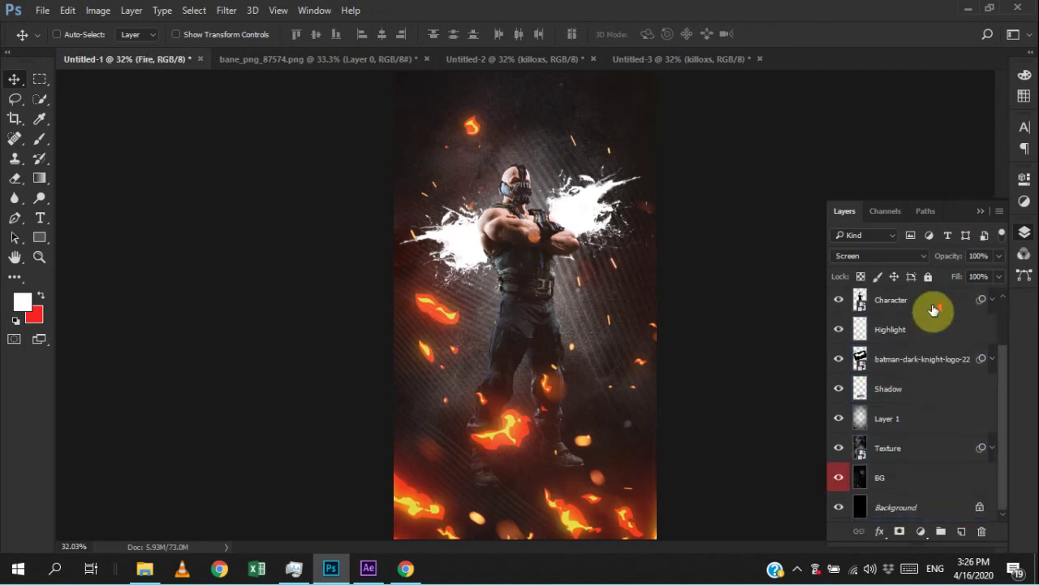
left_click(911, 479, "shift")
scroll(906, 329, "up", 2)
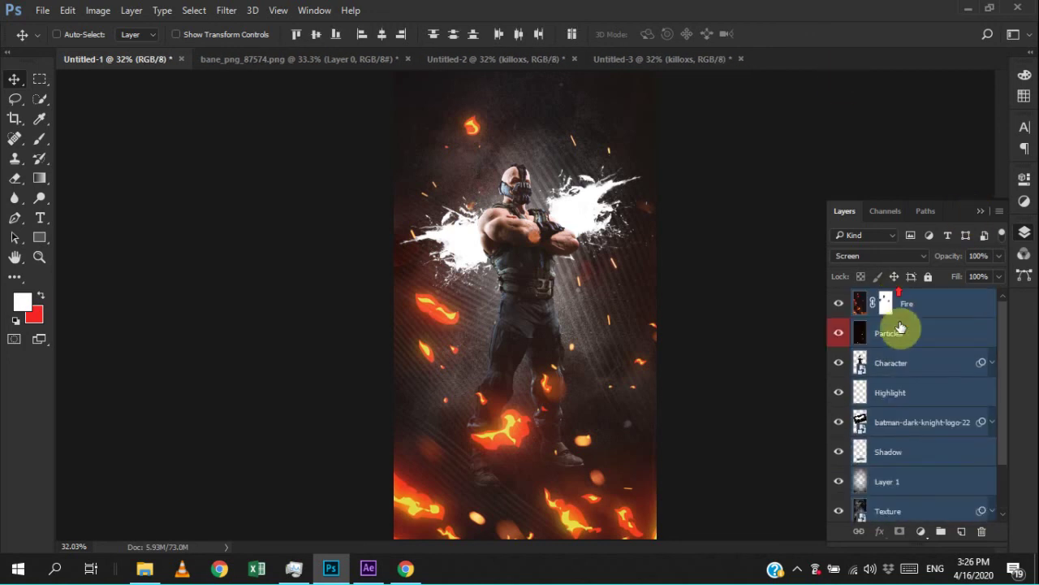
key("ctrl+g")
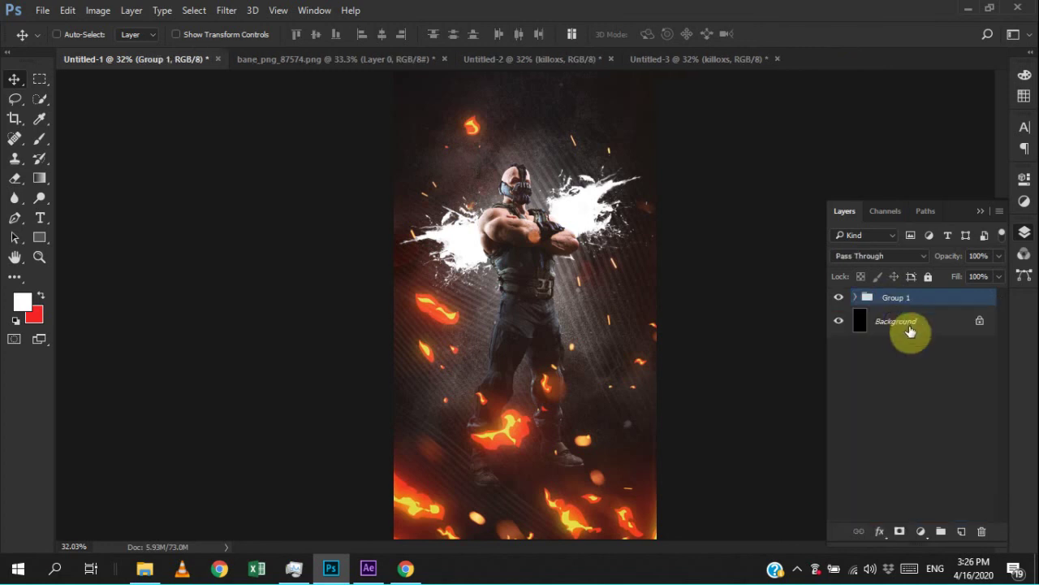
- Check Group 1's visibility, then add a Curves 1 adjustment layer and open its settings
left_click(893, 299)
left_click(837, 298)
left_click(922, 533)
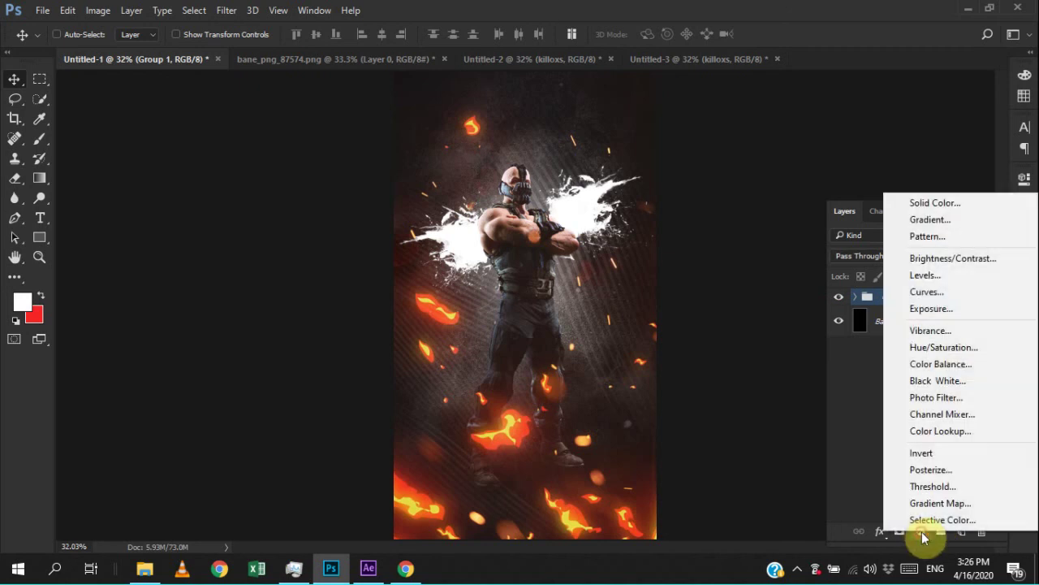
left_click(923, 292)
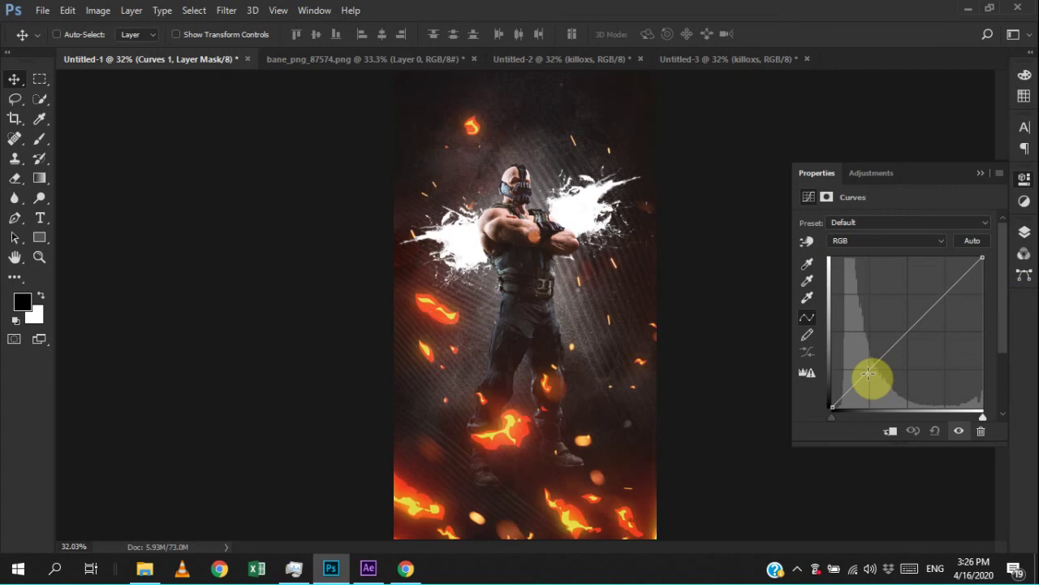
left_click(1024, 233)
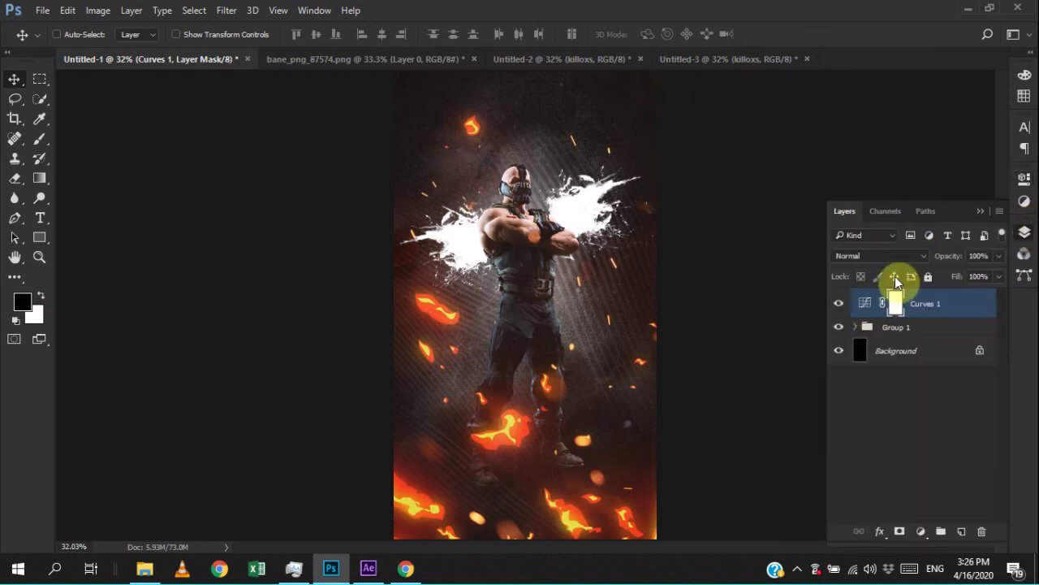
left_click(1026, 202)
left_click(1024, 232)
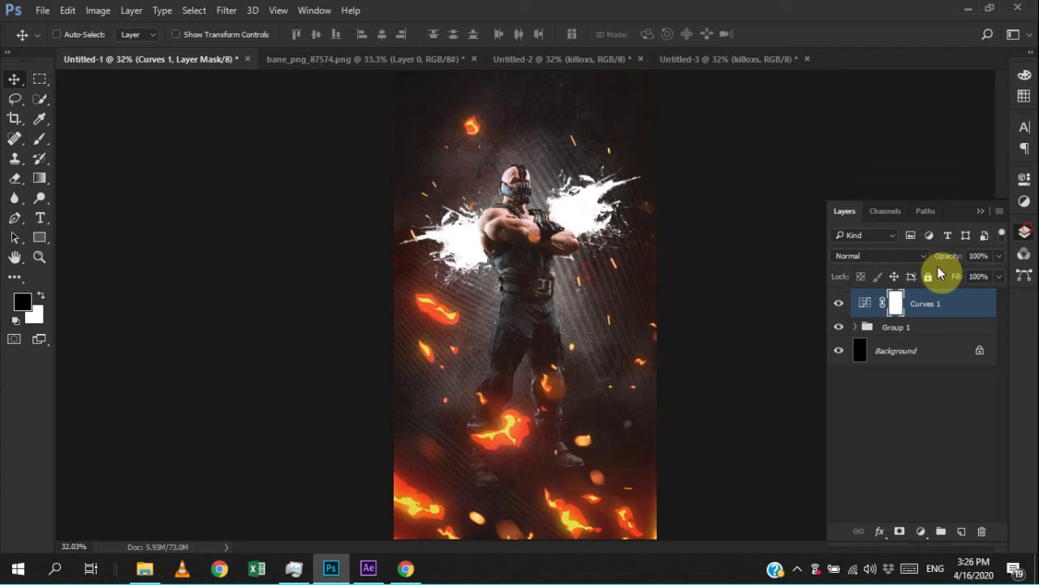
double_click(863, 302)
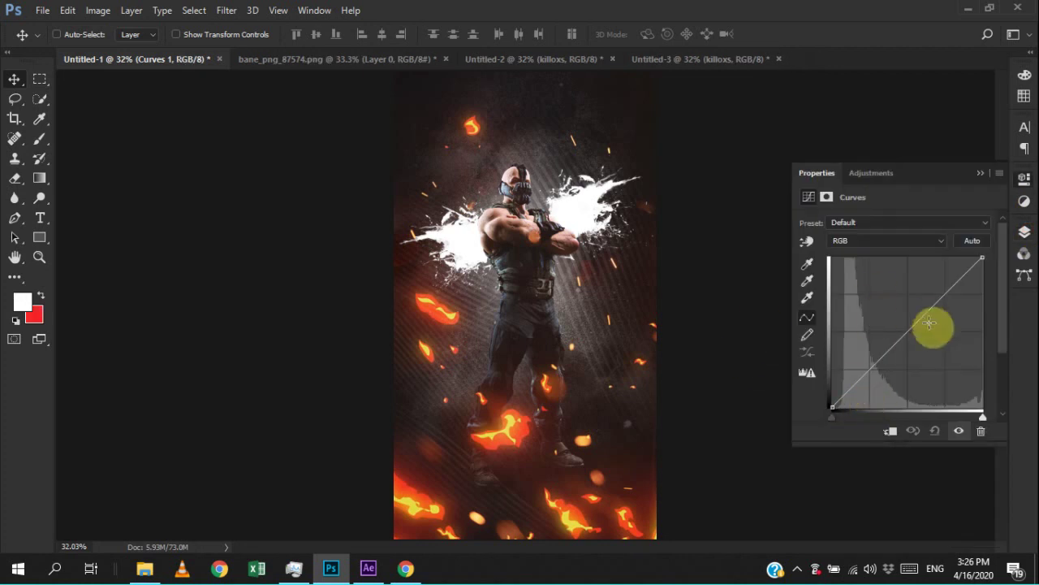
- Shape the RGB curve into an S by lowering a shadow point and raising a highlight point
left_click(872, 372)
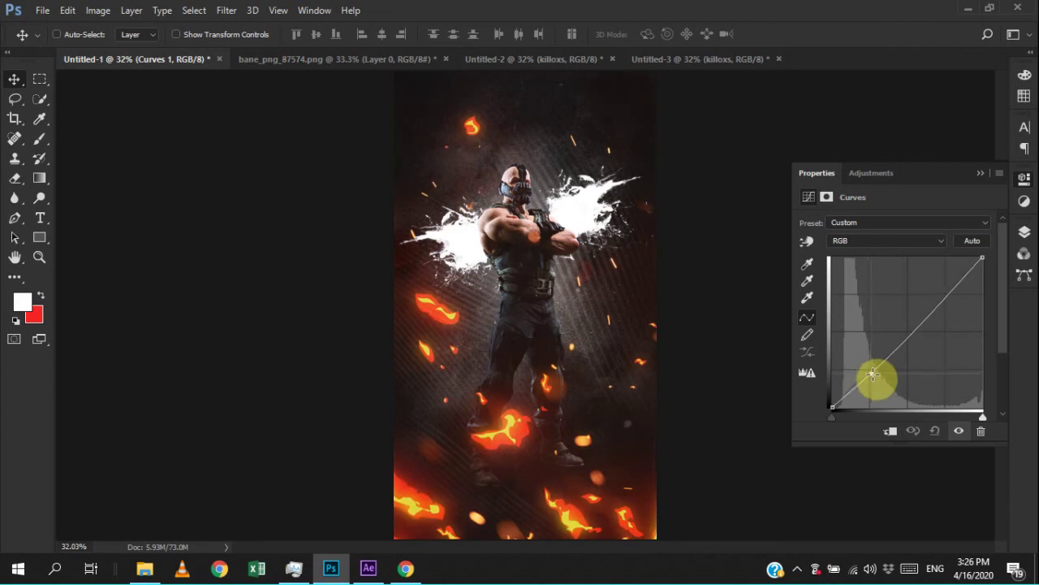
left_click_drag(872, 373, 871, 371)
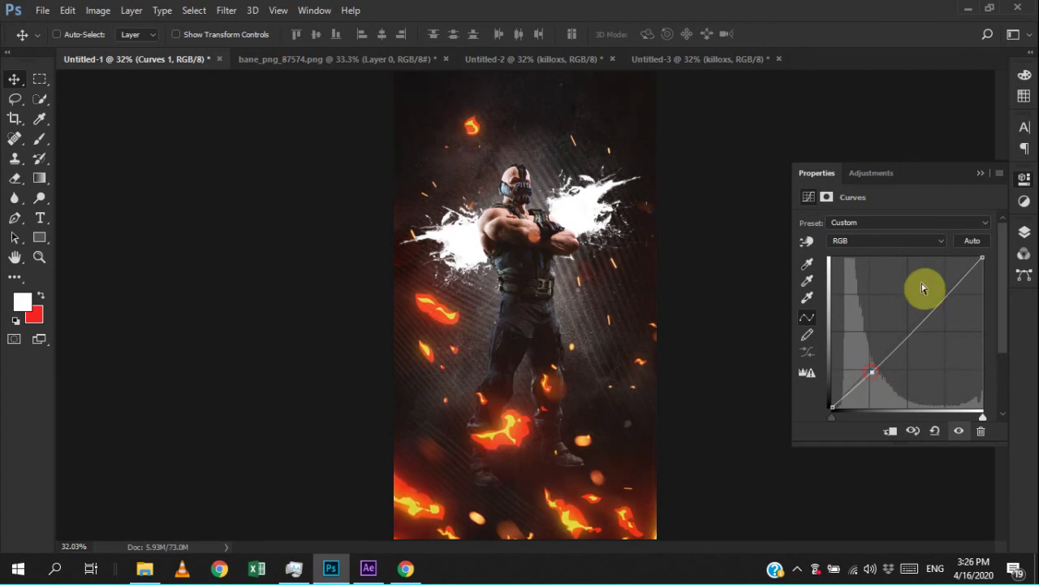
left_click(942, 297)
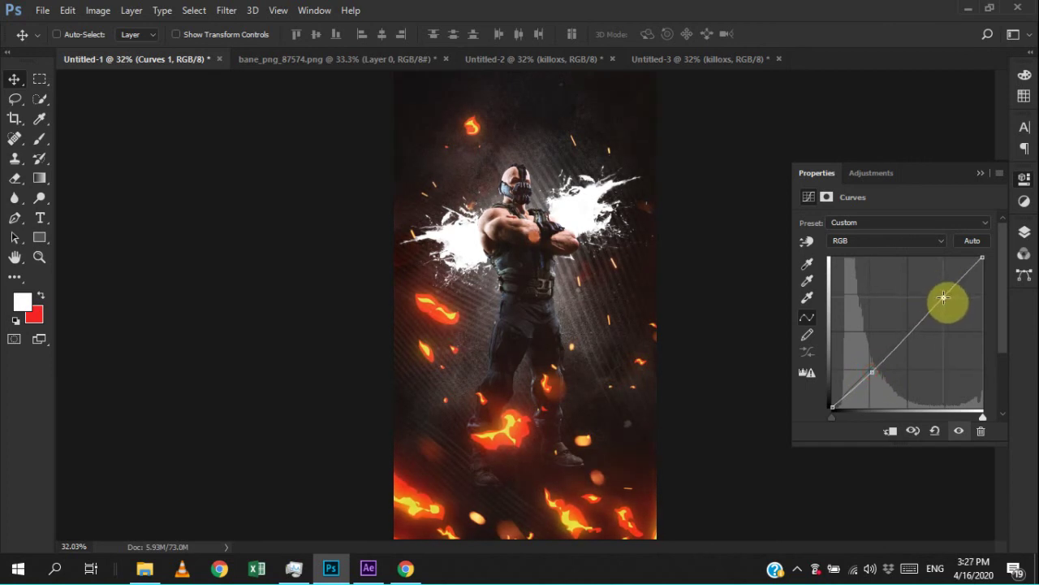
left_click_drag(943, 297, 938, 295)
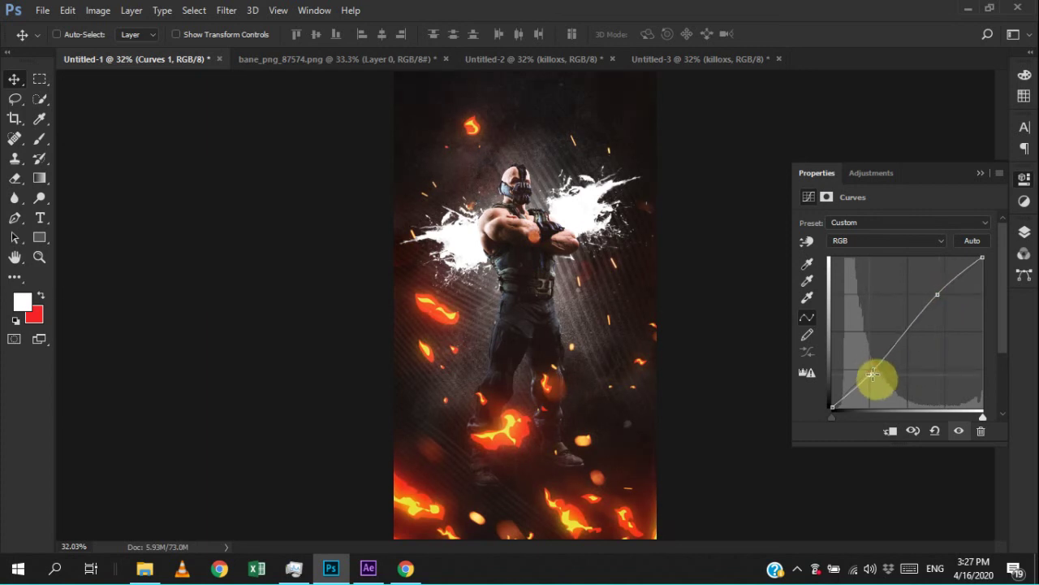
left_click_drag(872, 373, 873, 372)
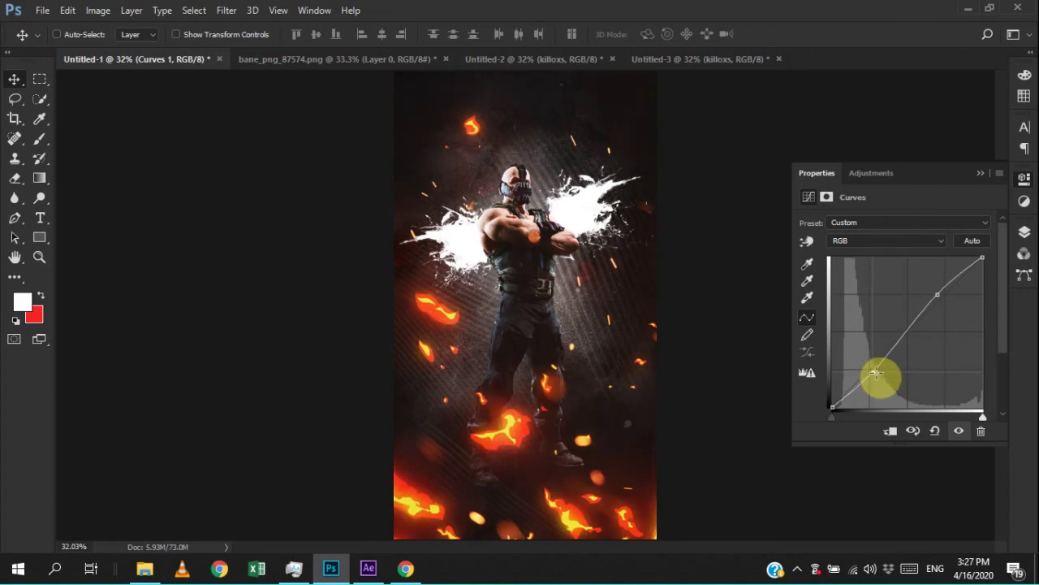
- Pull the Red curve down in the shadows, tweak Green slightly, then refine Red again
left_click(932, 242)
left_click(861, 260)
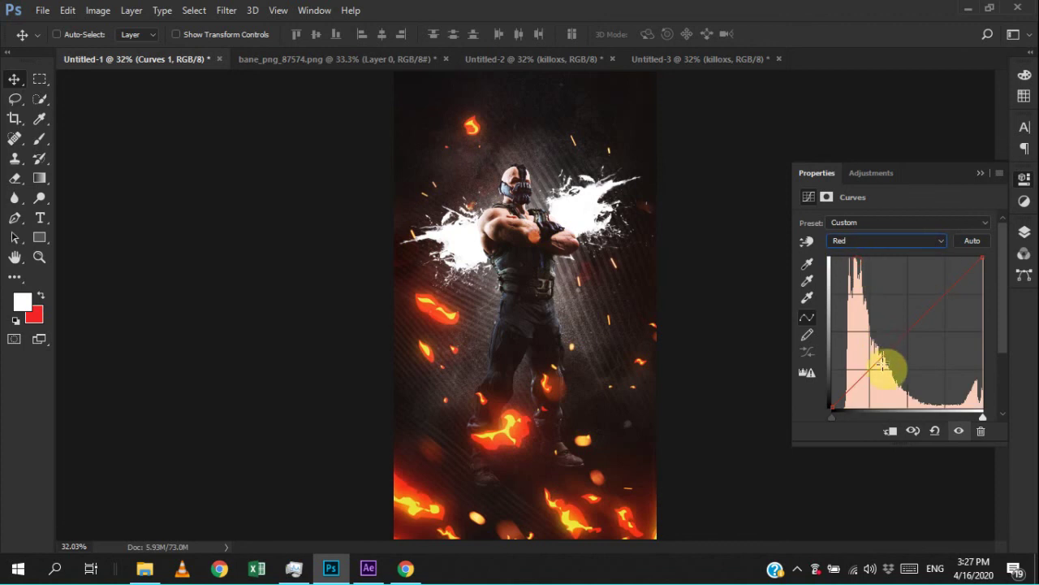
left_click_drag(876, 359, 882, 367)
left_click(893, 241)
left_click(881, 275)
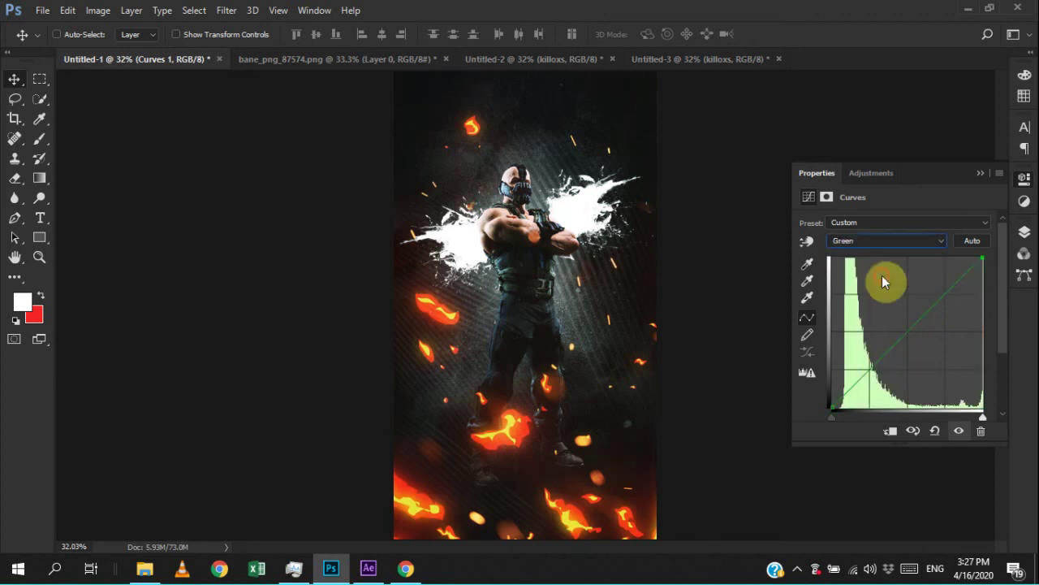
left_click_drag(873, 366, 874, 367)
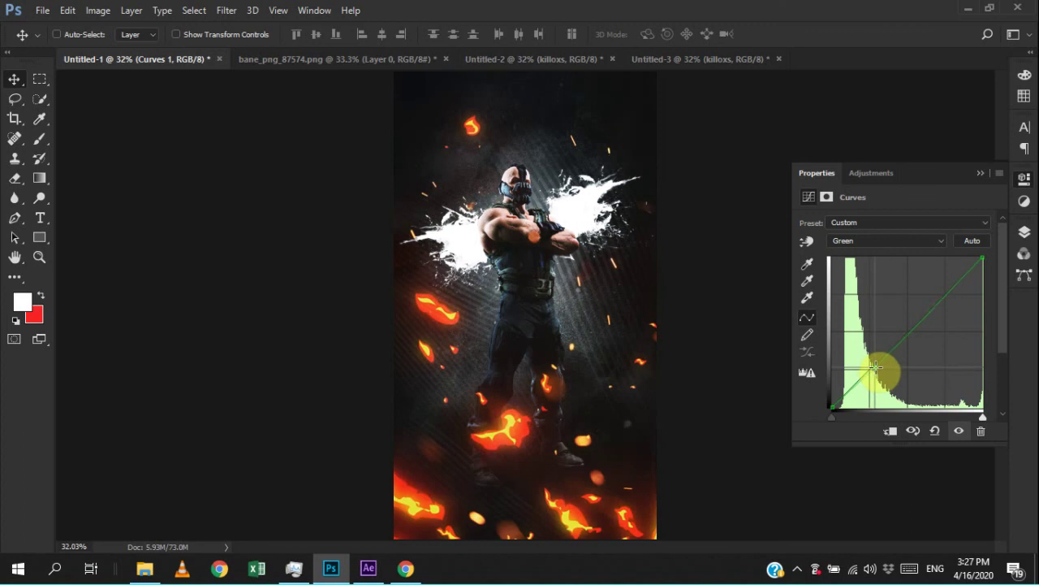
left_click(921, 243)
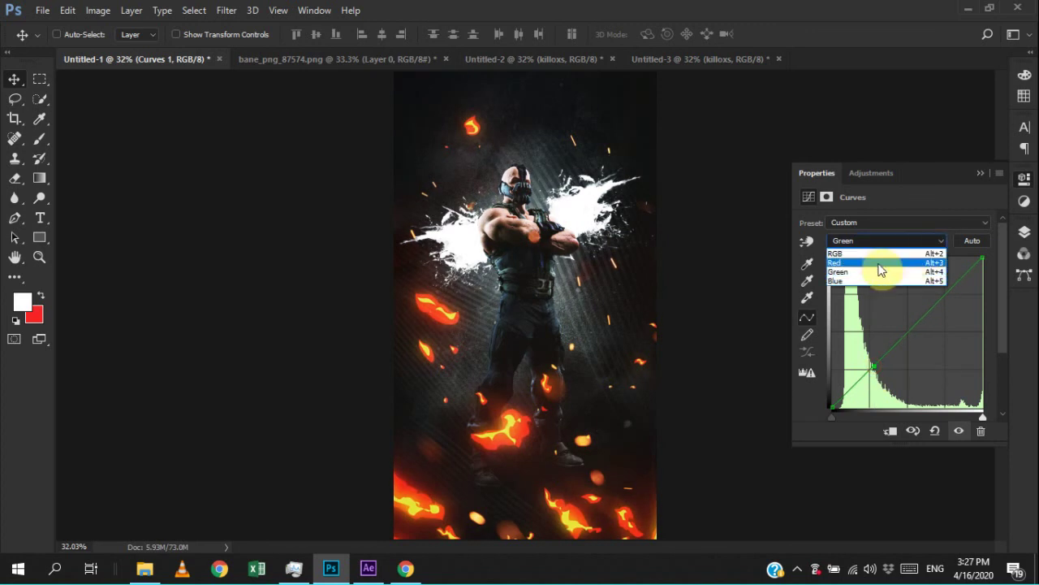
left_click(877, 262)
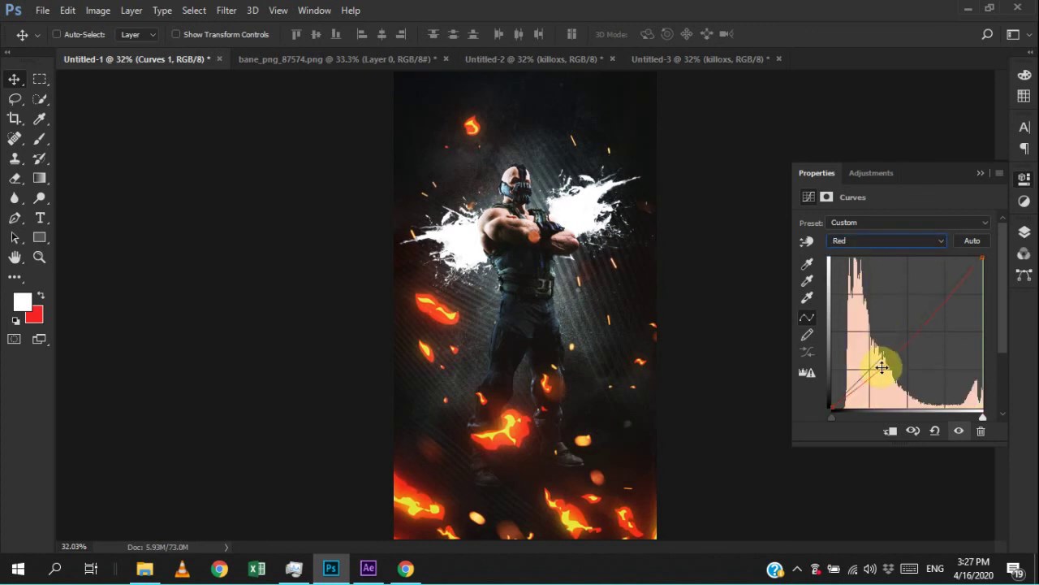
left_click_drag(880, 367, 883, 369)
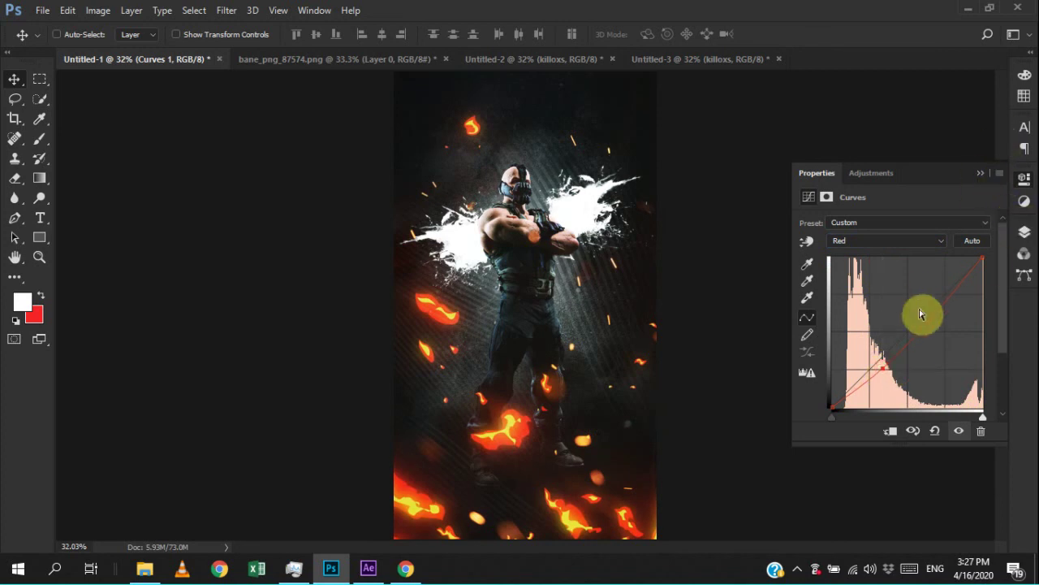
left_click(1024, 234)
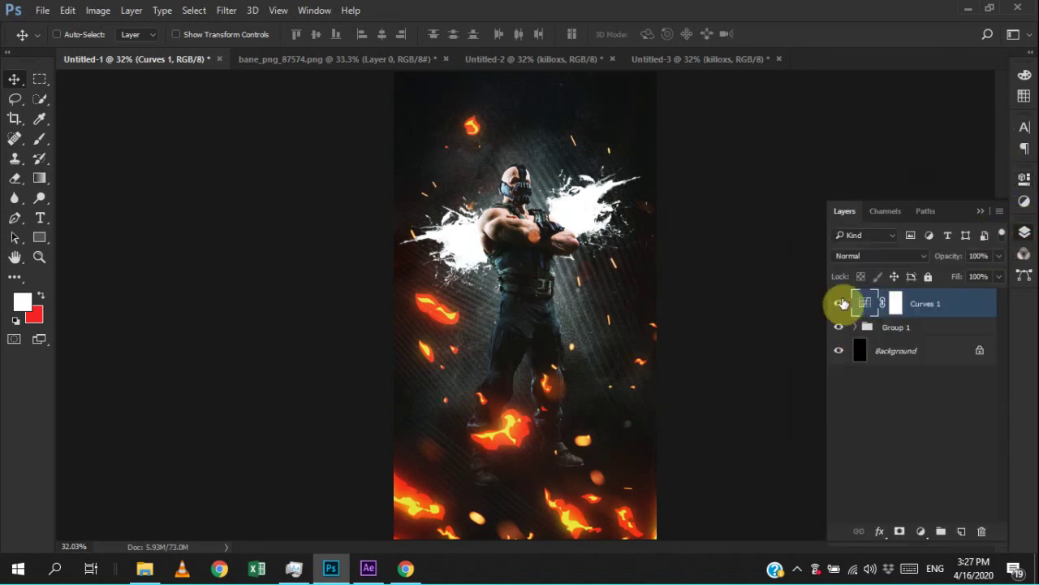
- Toggle Curves 1 on and off repeatedly to compare the grading, leaving it on
left_click(841, 304)
left_click(839, 303)
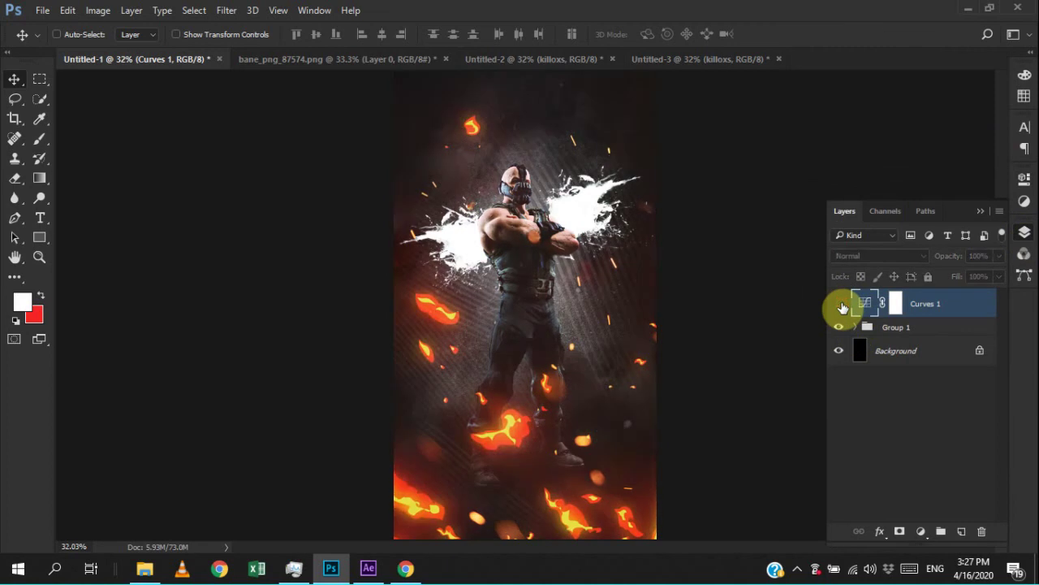
left_click(840, 303)
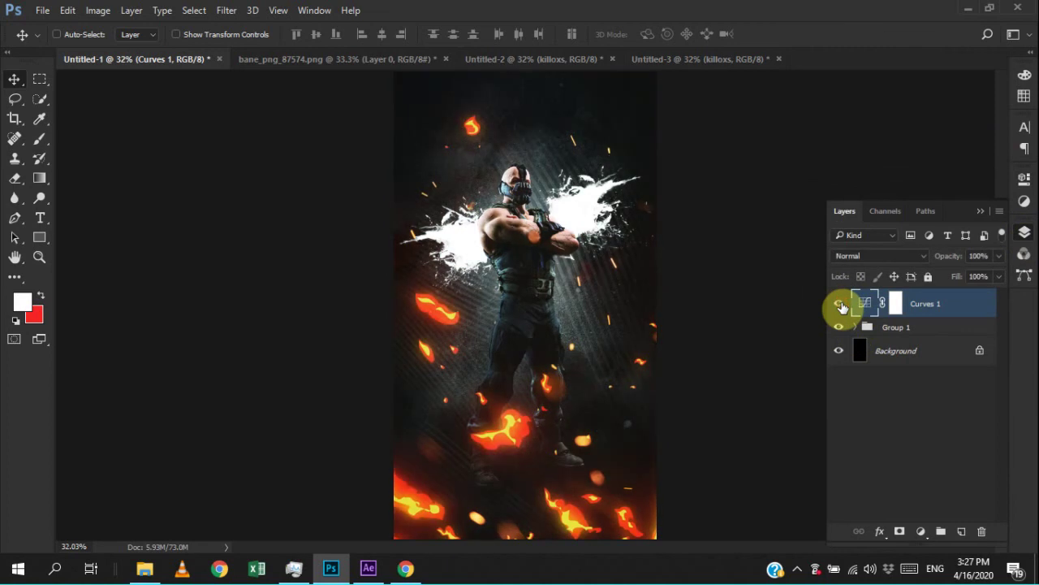
left_click(840, 304)
left_click(841, 303)
left_click(840, 304)
left_click(842, 305)
left_click(840, 304)
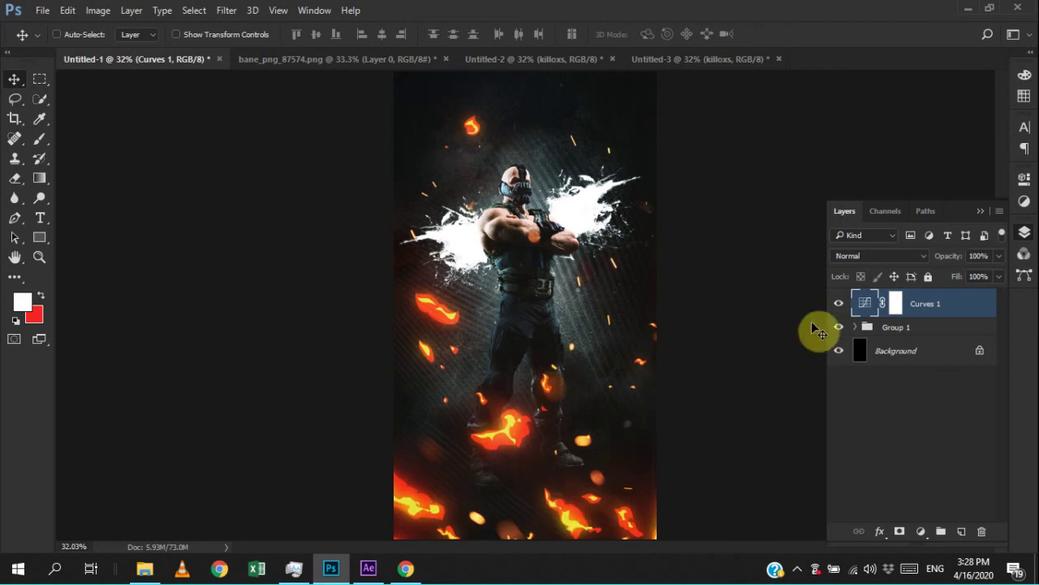
- Expand Group 1, make the Particles layer visible, and undo an accidental particles move
left_click(854, 327)
scroll(905, 395, "down", 3)
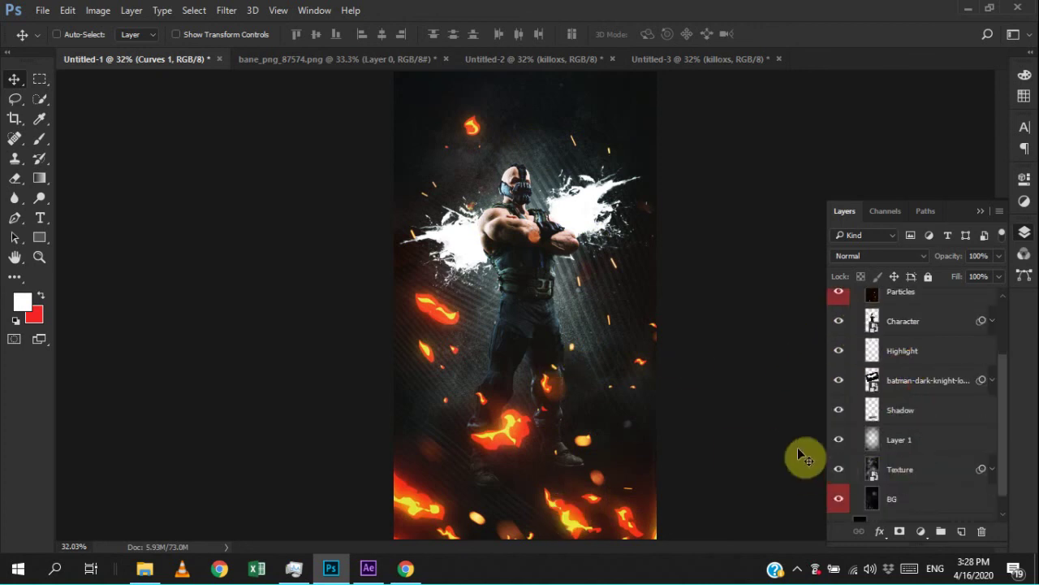
scroll(849, 406, "up", 3)
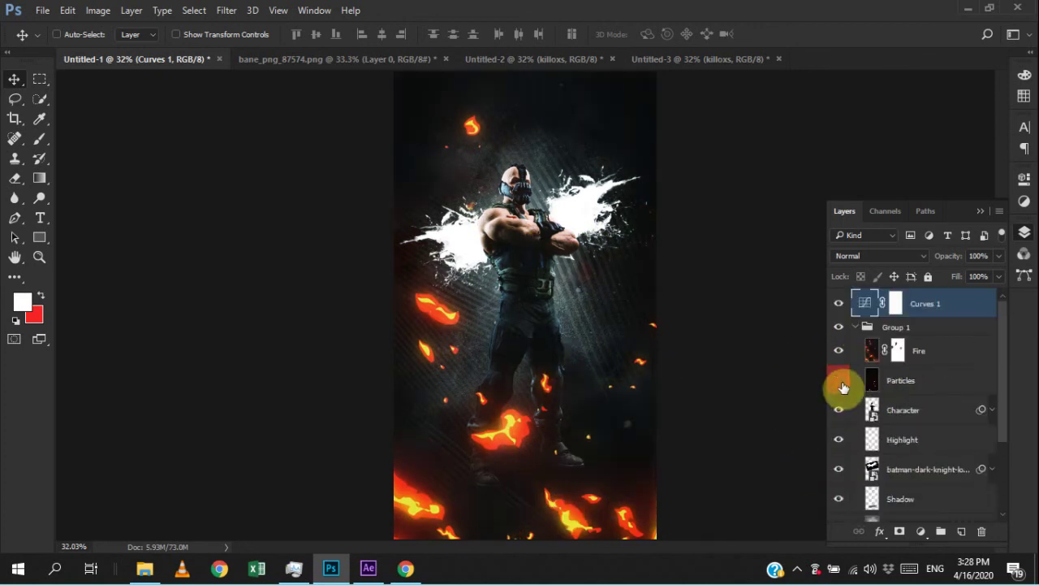
left_click(840, 380)
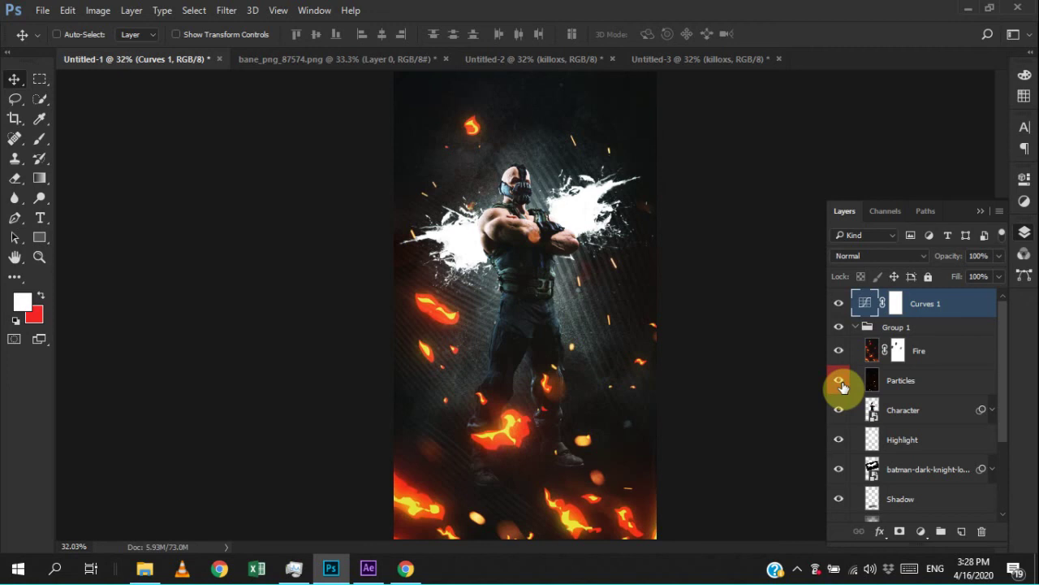
left_click(898, 380)
left_click_drag(536, 356, 558, 389)
key("ctrl+z")
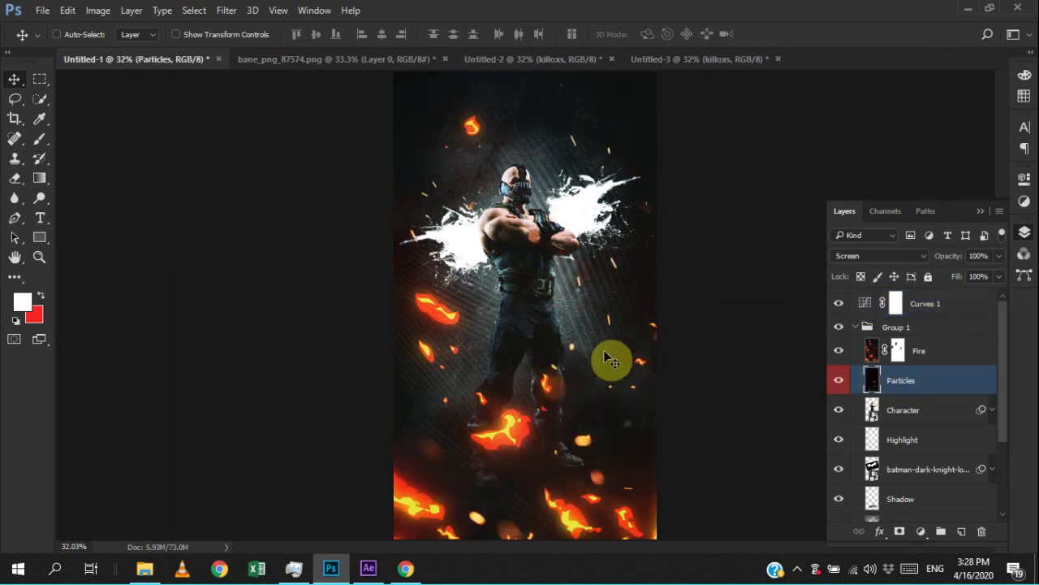